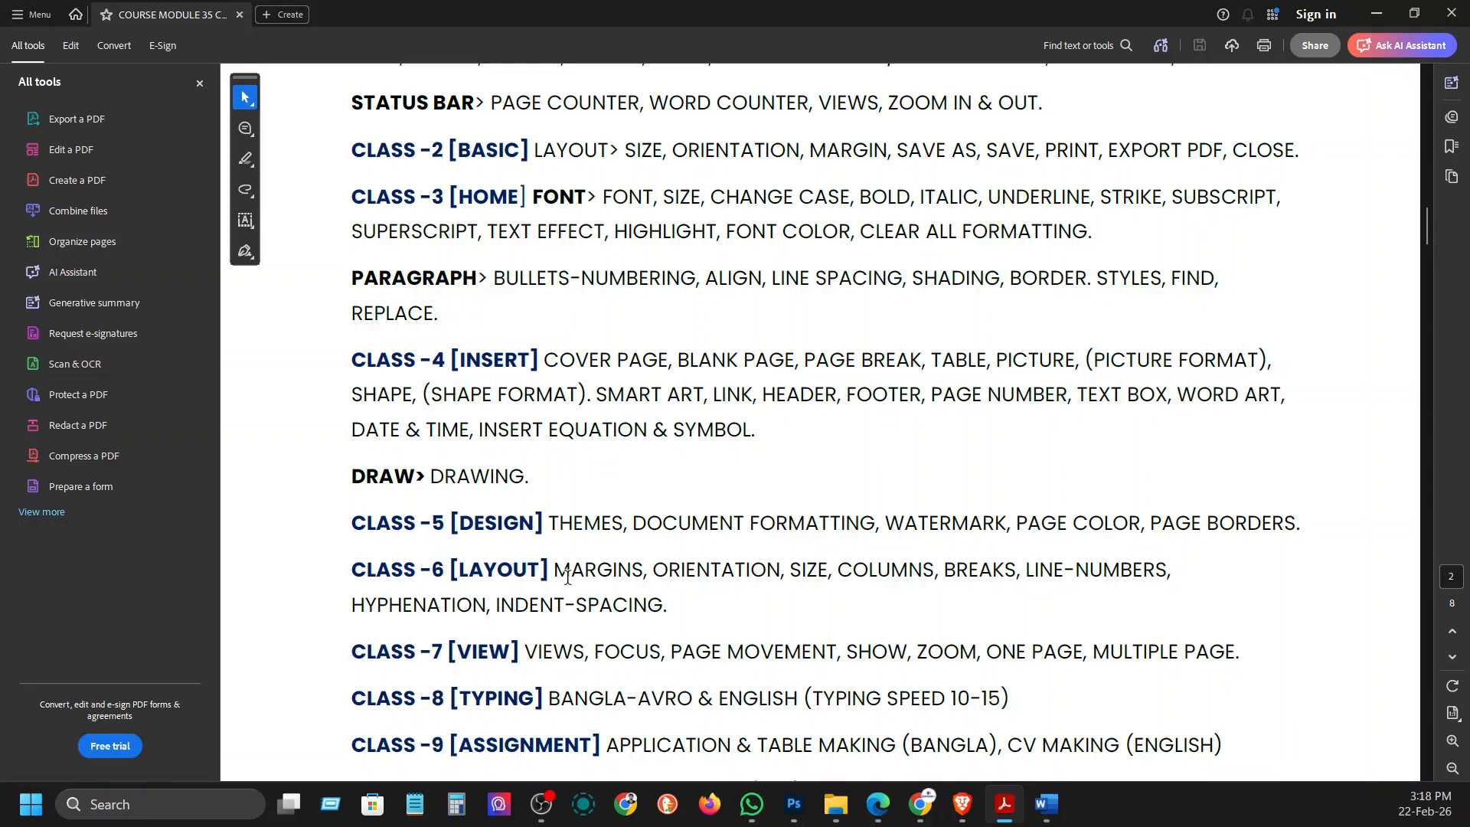
- Highlight the Class-6 Layout topics from Columns through Indent-Spacing in the course module PDF
{"action": "left_click_drag", "start_coordinate": [566, 569], "coordinate": [647, 599]}
{"action": "left_click", "coordinate": [836, 588]}
{"action": "left_click_drag", "start_coordinate": [844, 570], "coordinate": [669, 604]}
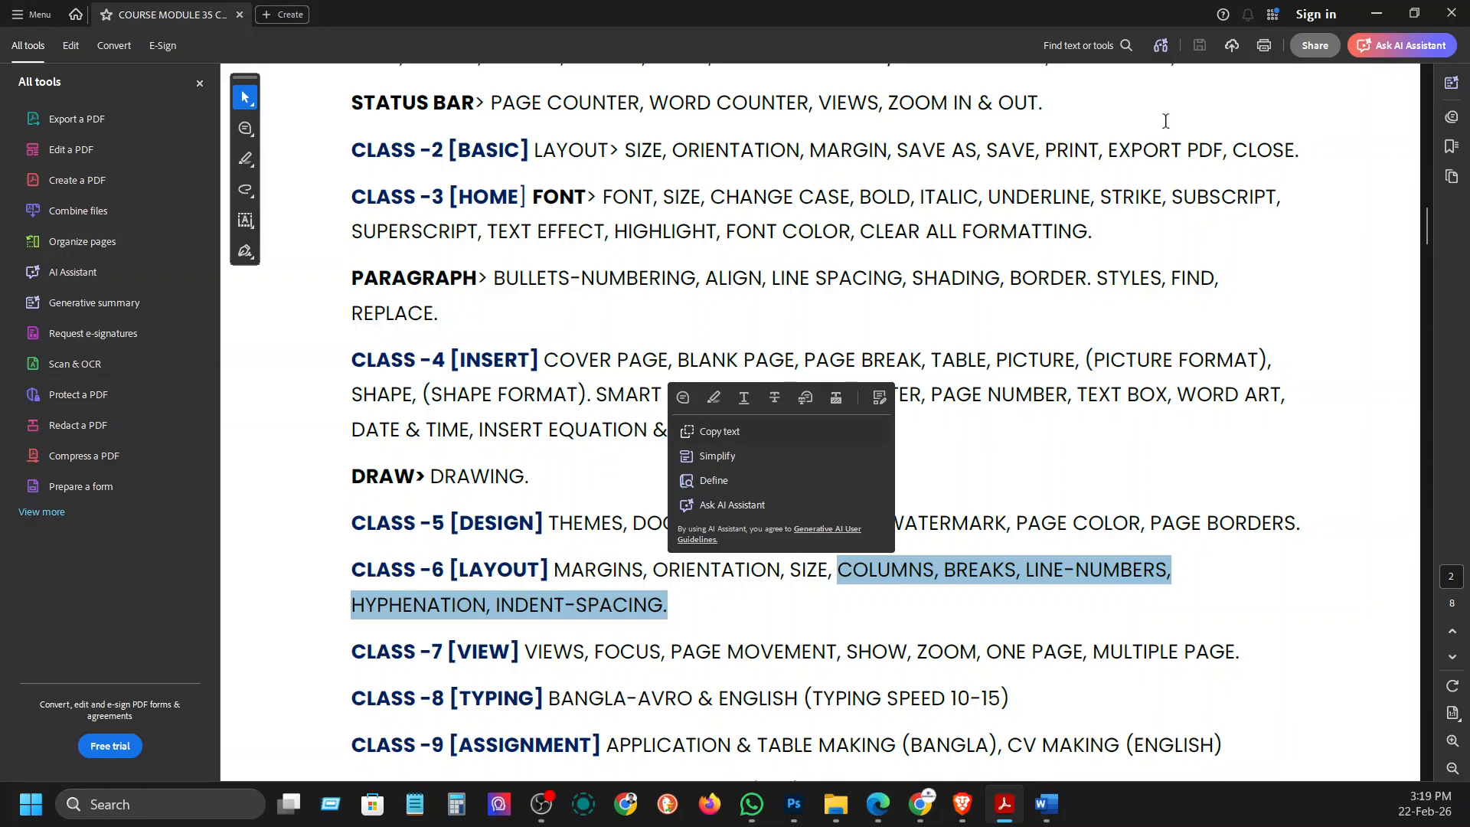
- Minimize the course PDF and switch to the Lorem Ipsum document in Word, showing the start of its first page
{"action": "left_click", "coordinate": [1376, 14]}
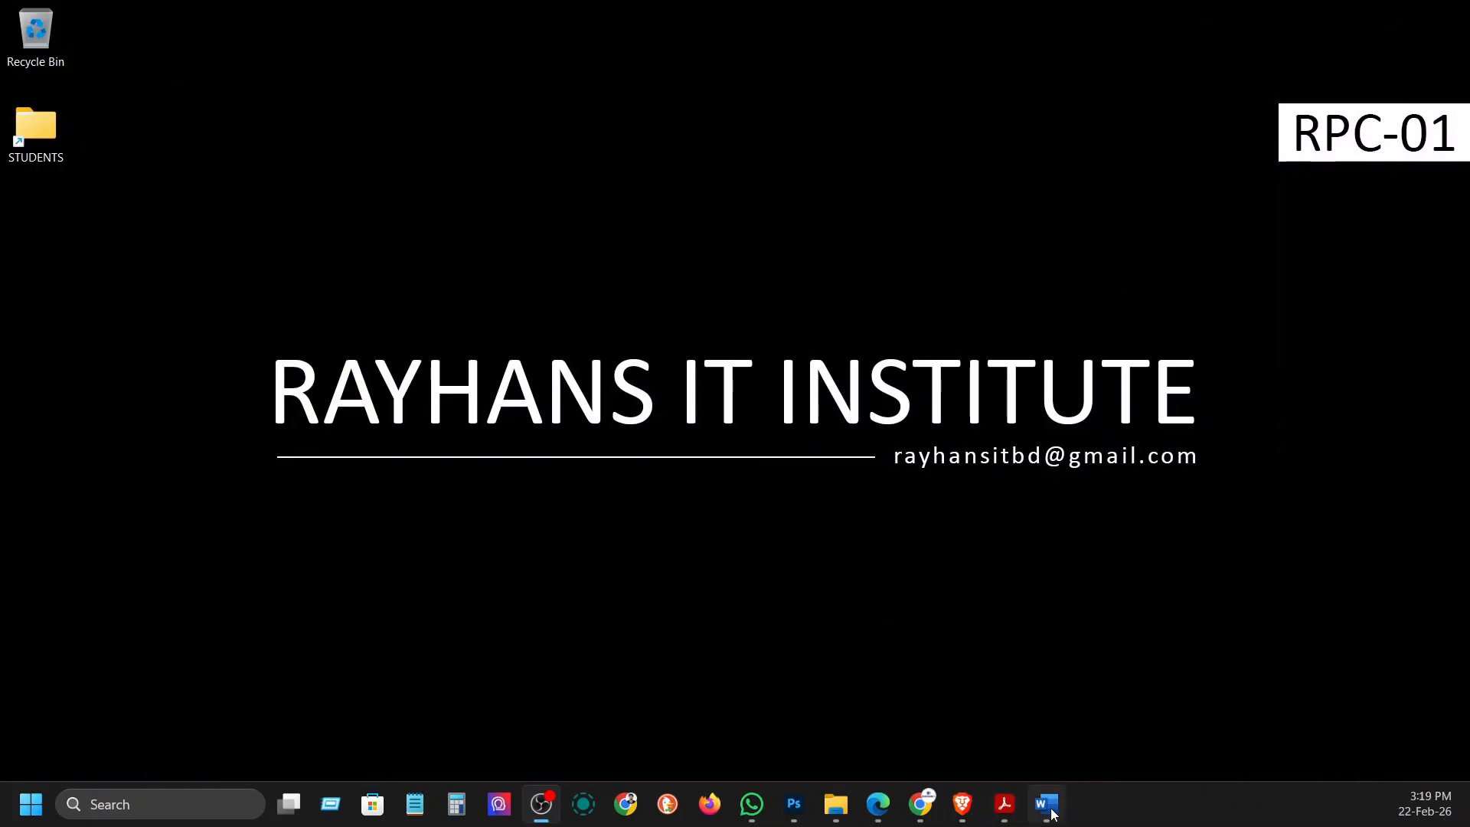
{"action": "mouse_move", "coordinate": [1051, 813]}
{"action": "left_click", "coordinate": [1055, 731]}
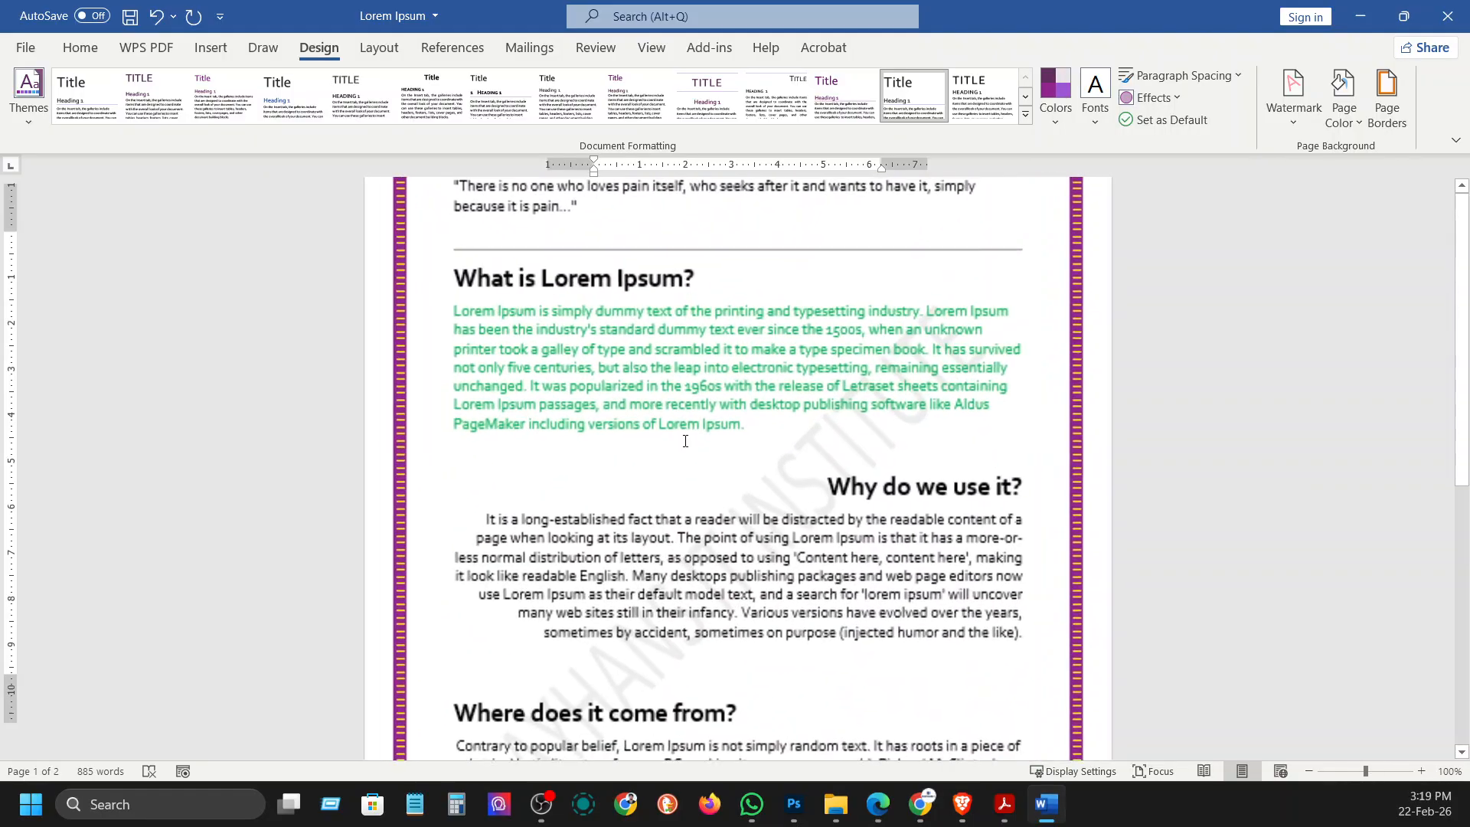
{"action": "scroll", "coordinate": [726, 435], "scroll_direction": "up", "scroll_amount": 3}
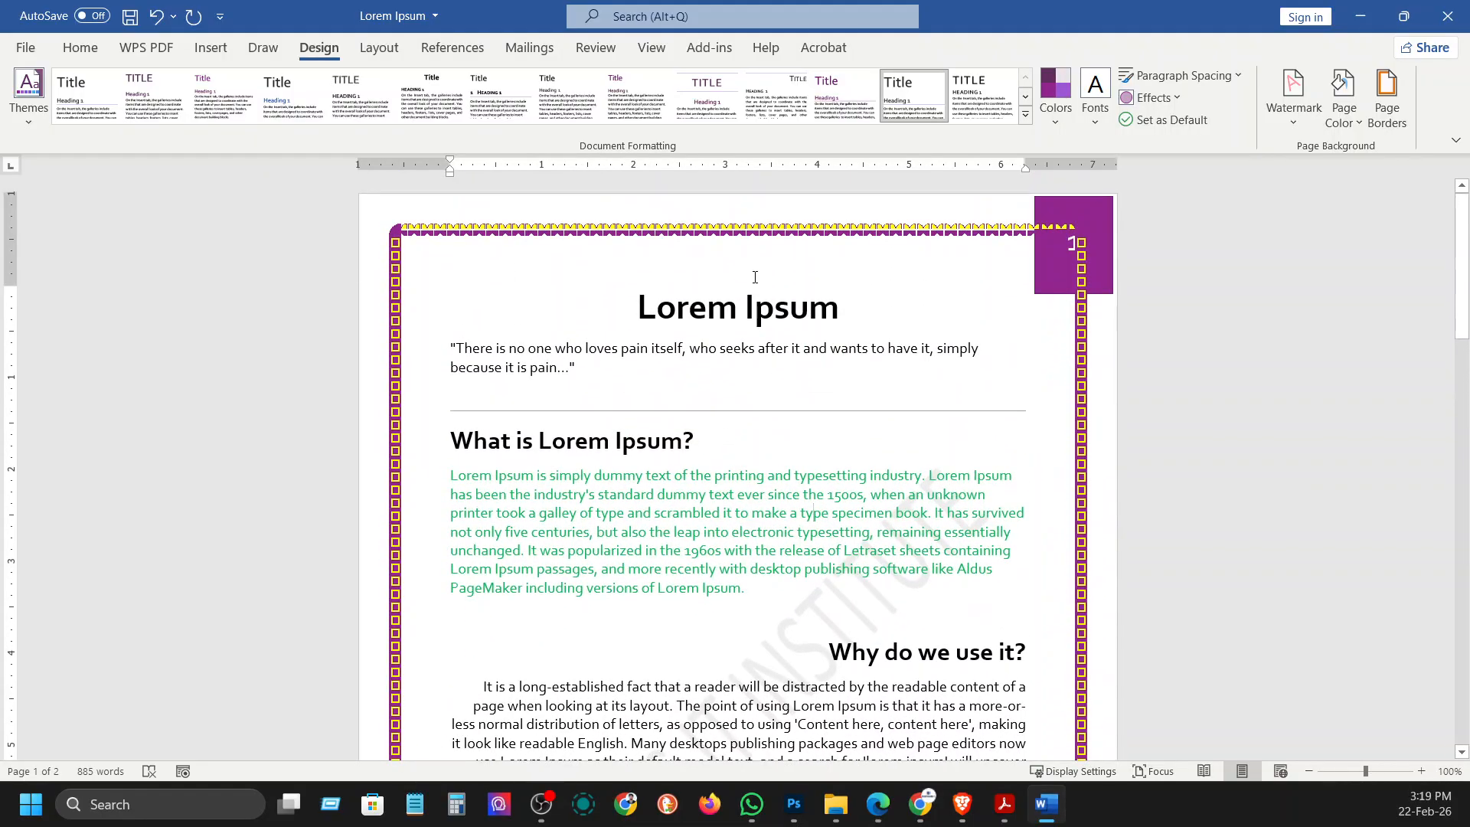
- Review the available paper size, orientation and margin presets for the document without changing them
{"action": "left_click", "coordinate": [381, 48]}
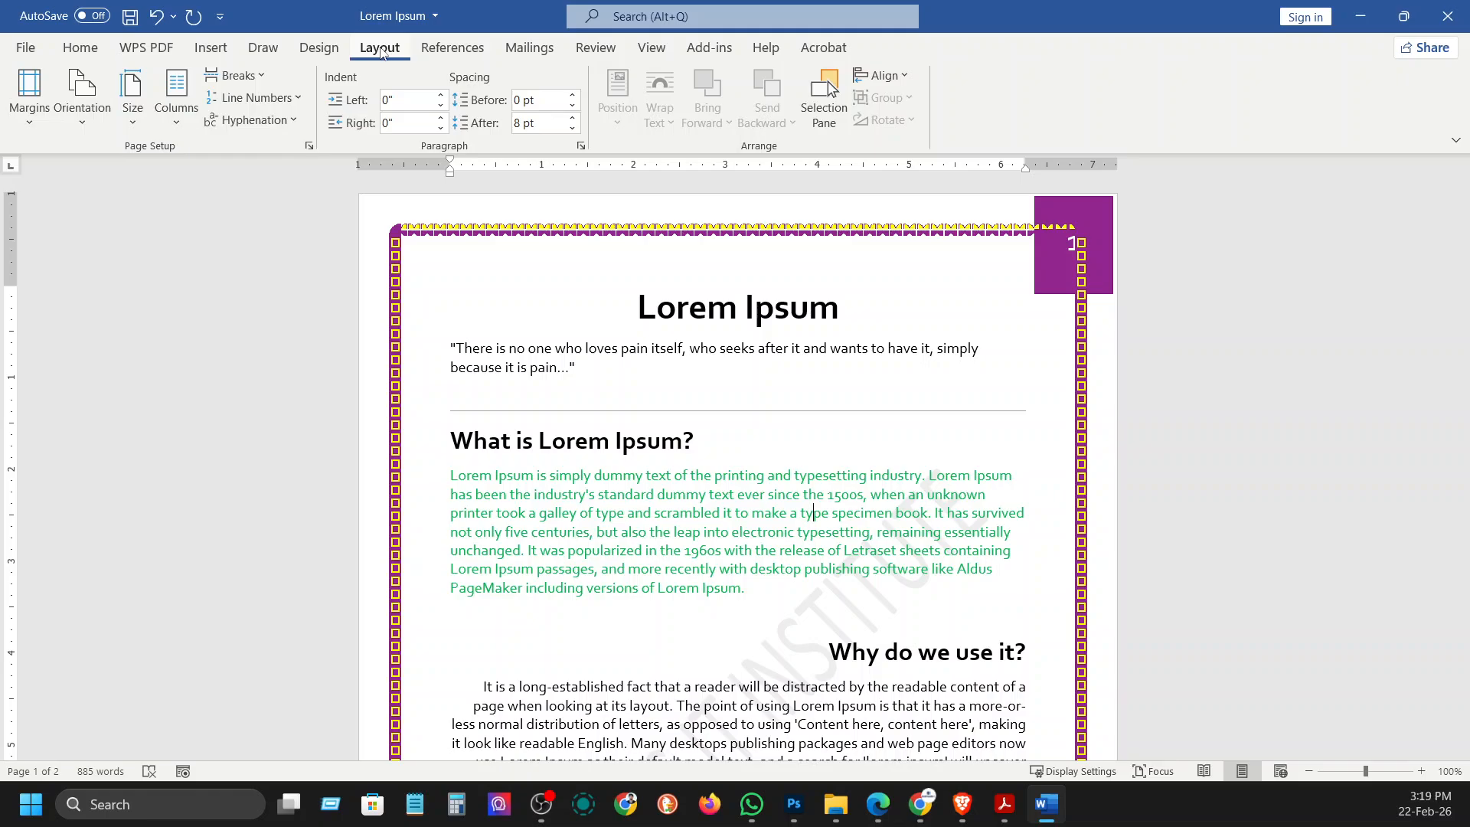
{"action": "left_click", "coordinate": [133, 103]}
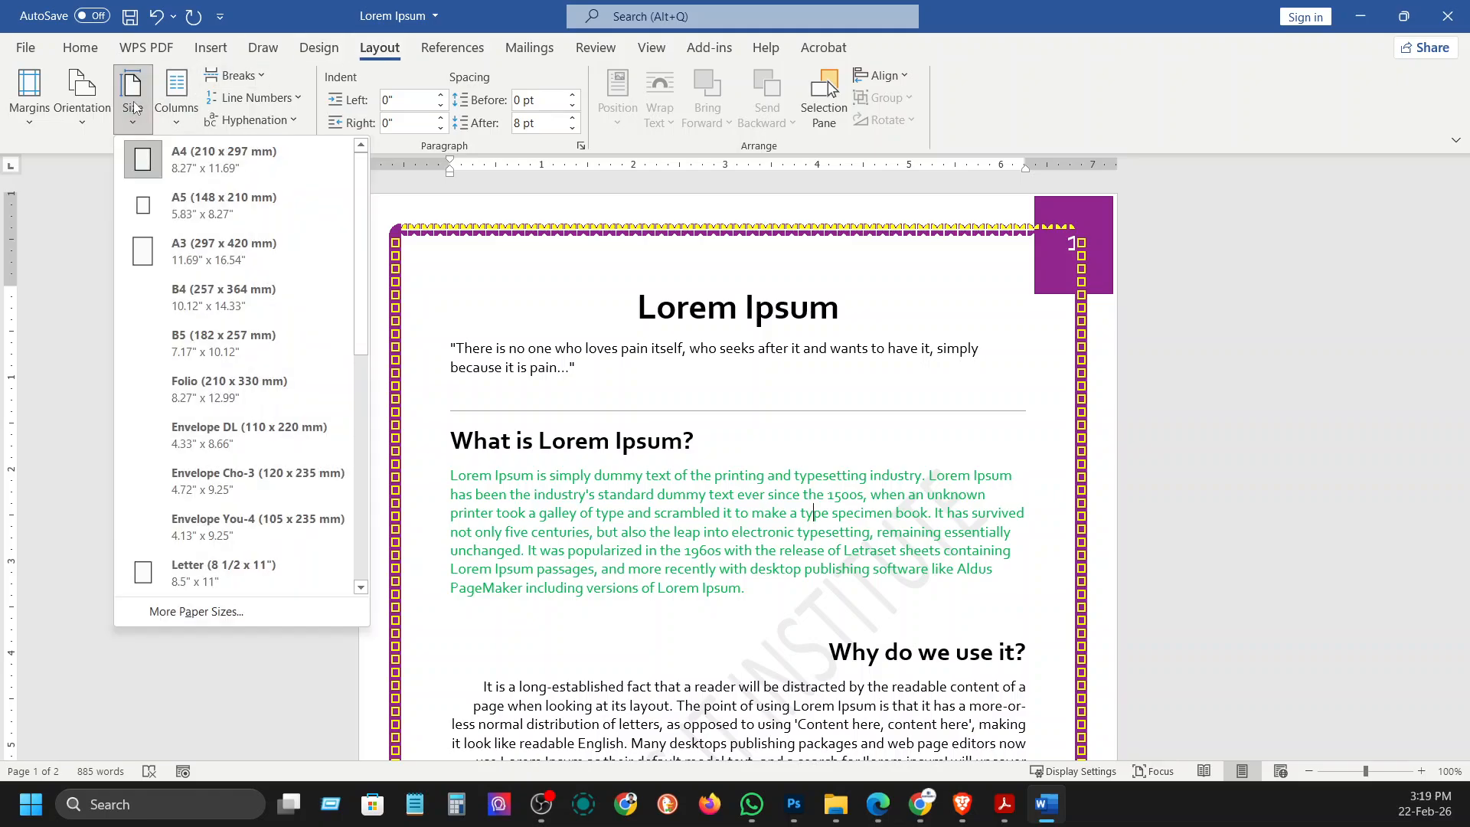
{"action": "left_click", "coordinate": [90, 97]}
{"action": "left_click", "coordinate": [49, 112]}
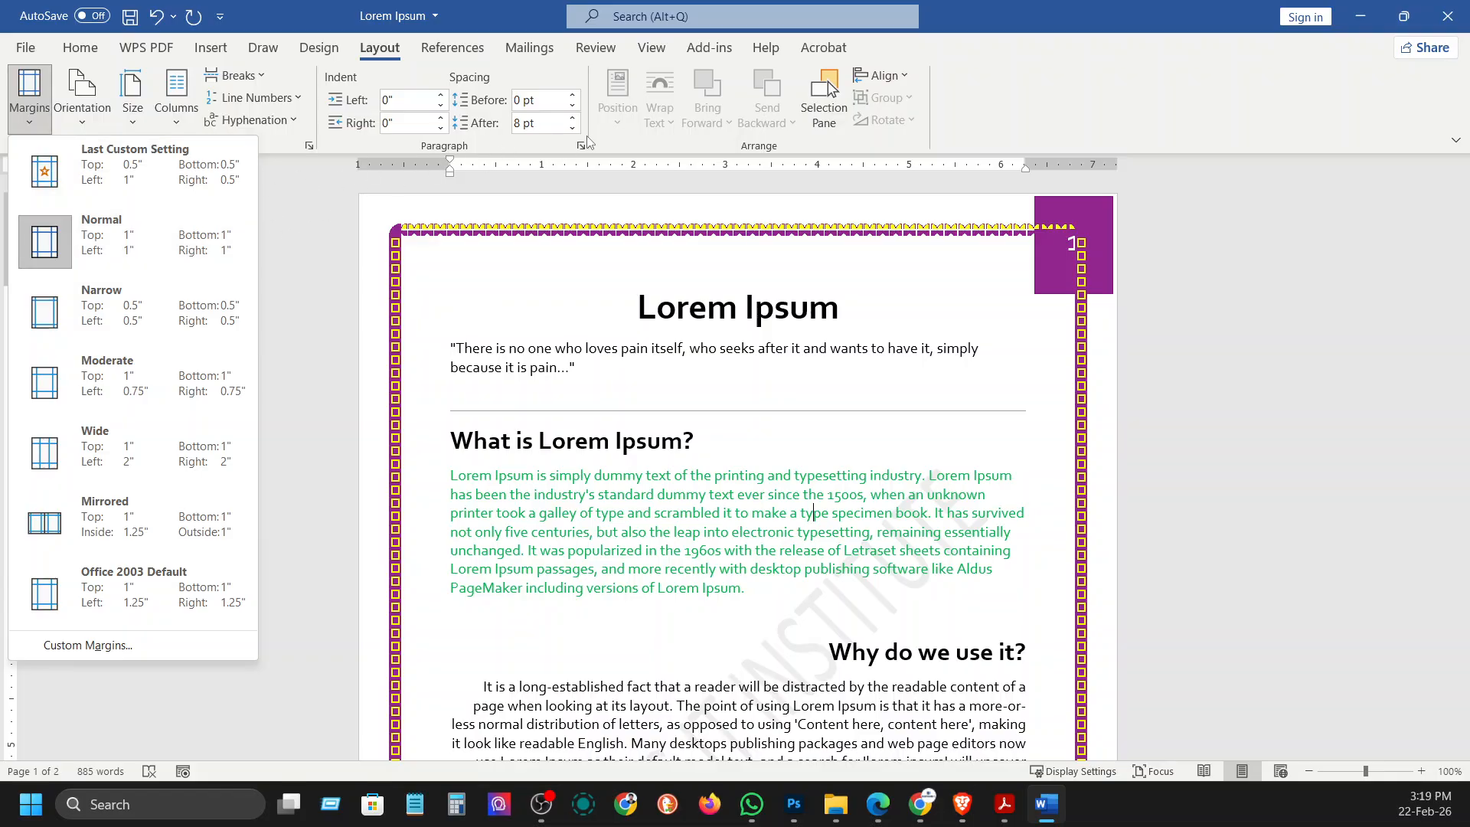
{"action": "left_click", "coordinate": [349, 178]}
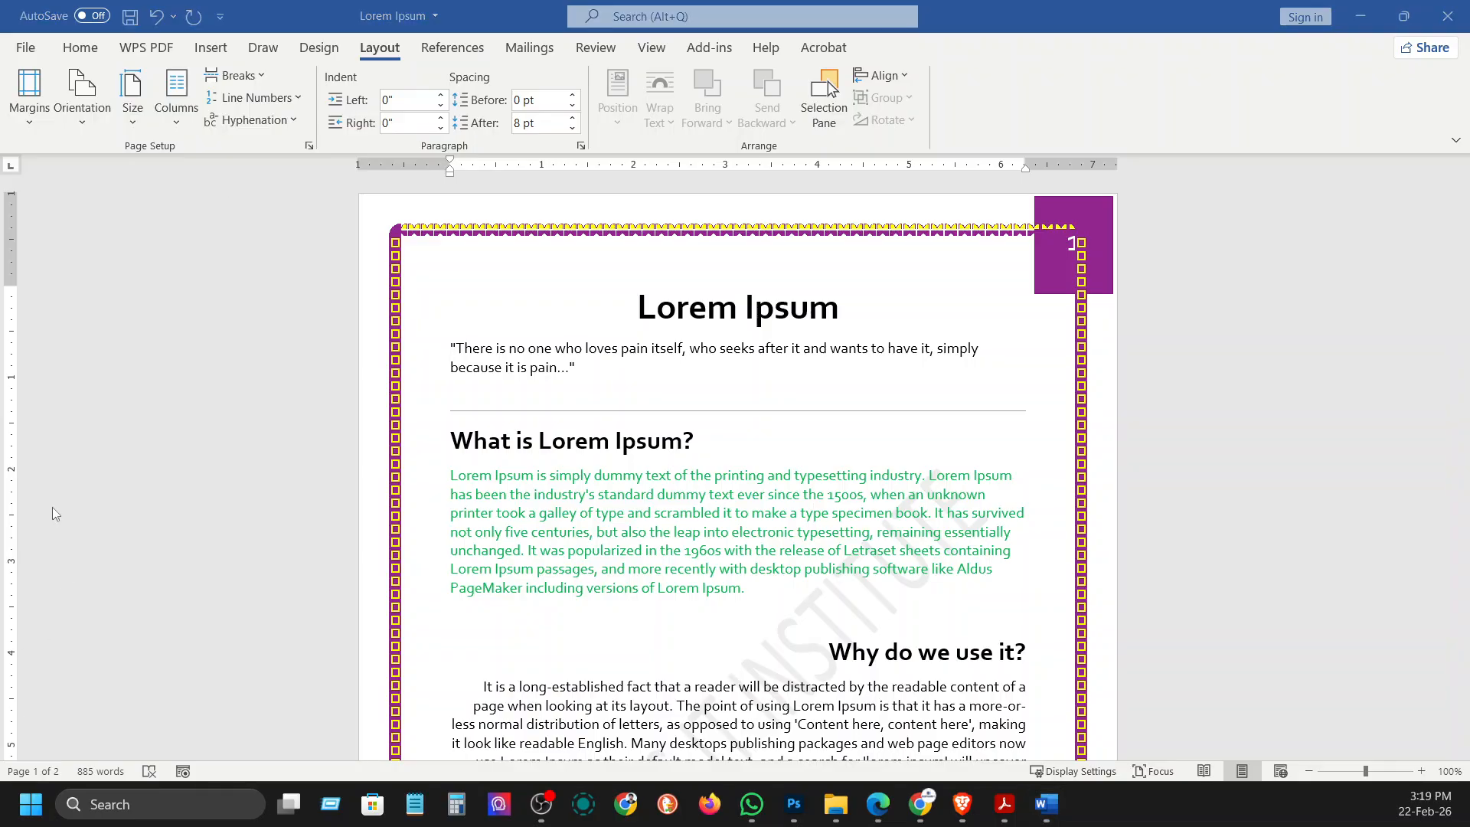
{"action": "left_click", "coordinate": [167, 146]}
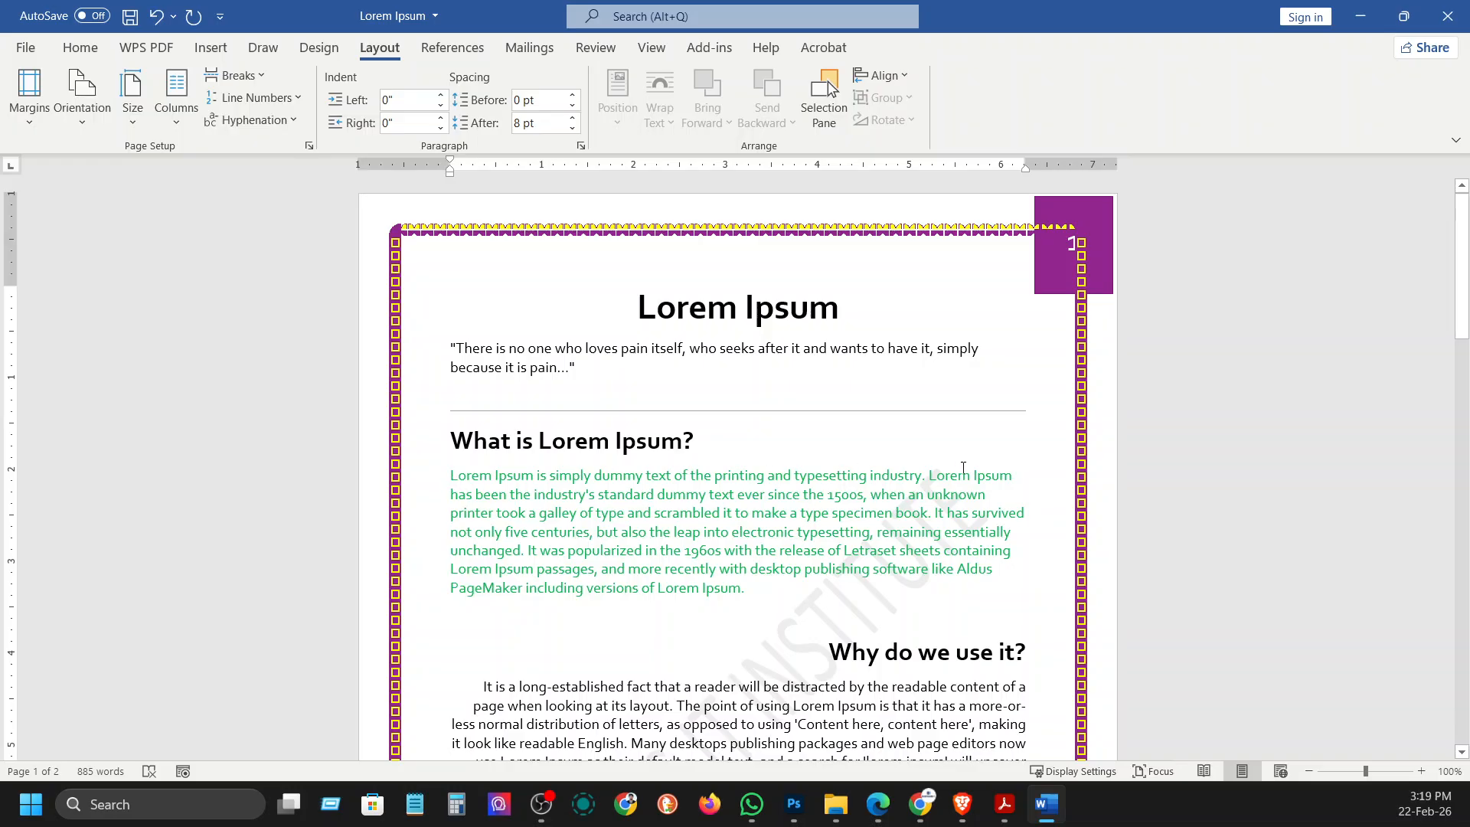
- Arrange the document text in two columns and check the layout across both pages
{"action": "left_click", "coordinate": [176, 98]}
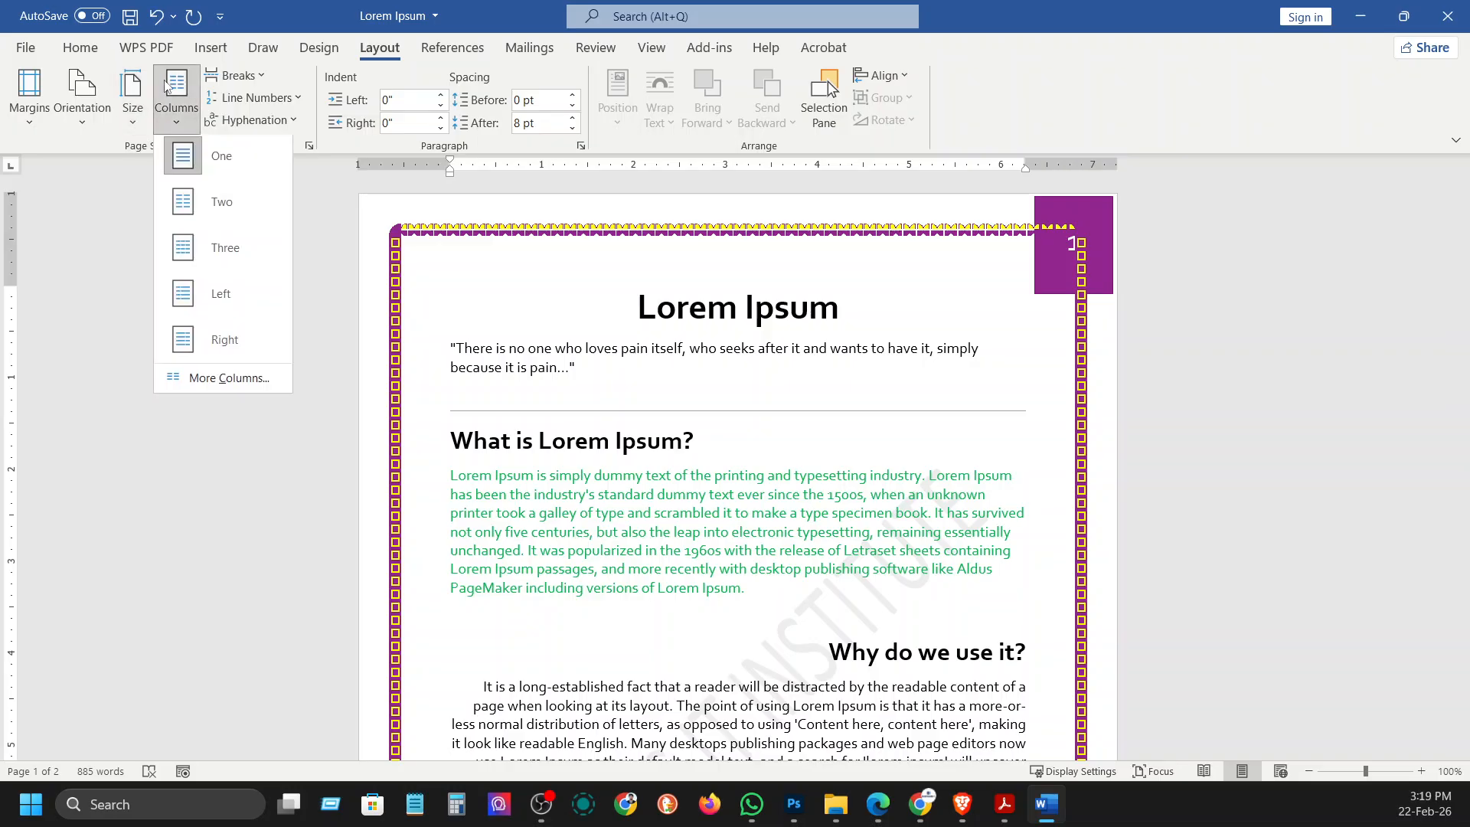
{"action": "left_click", "coordinate": [201, 220]}
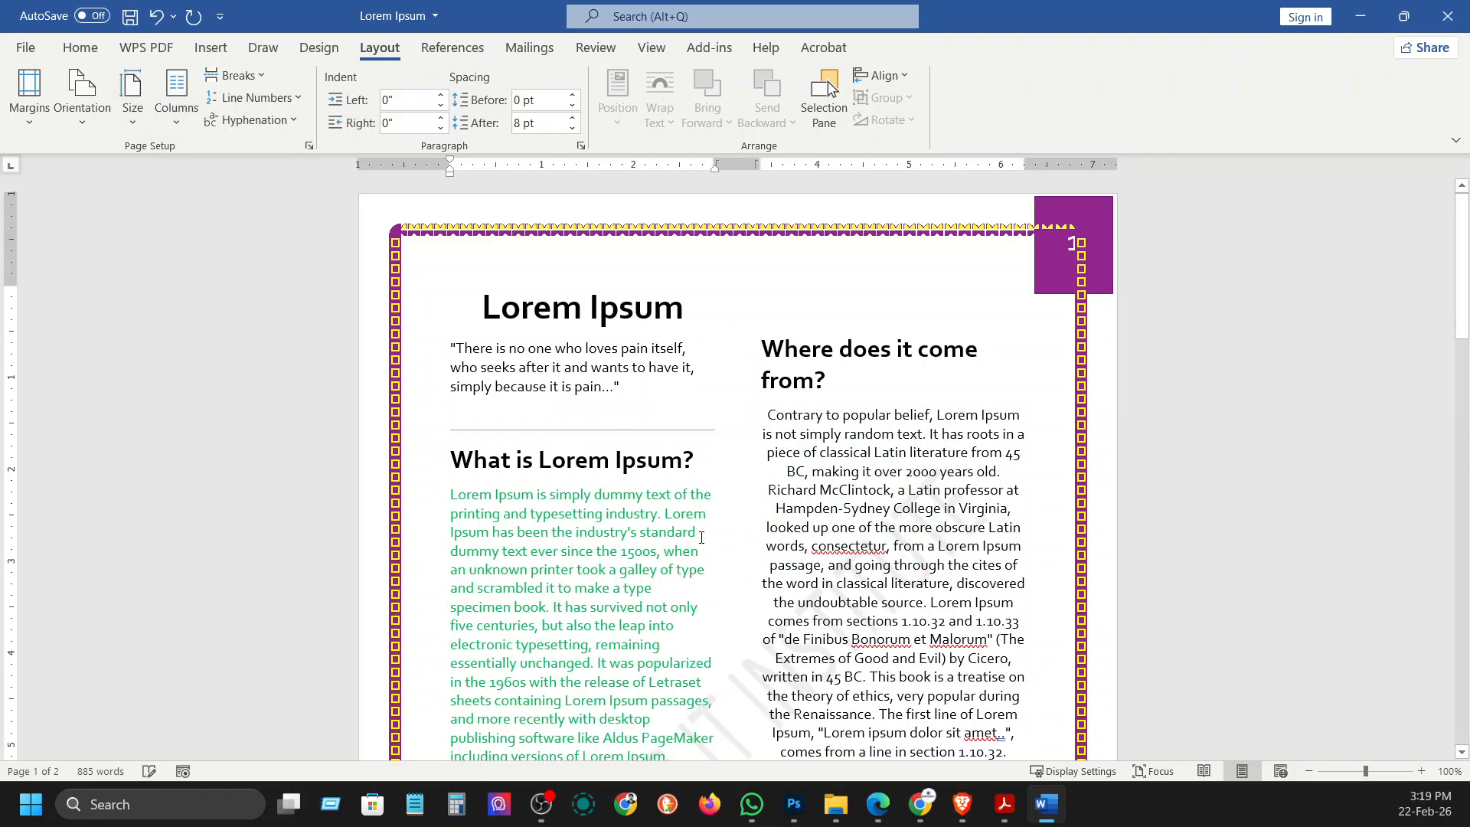
{"action": "scroll", "coordinate": [642, 494], "scroll_direction": "down", "scroll_amount": 12}
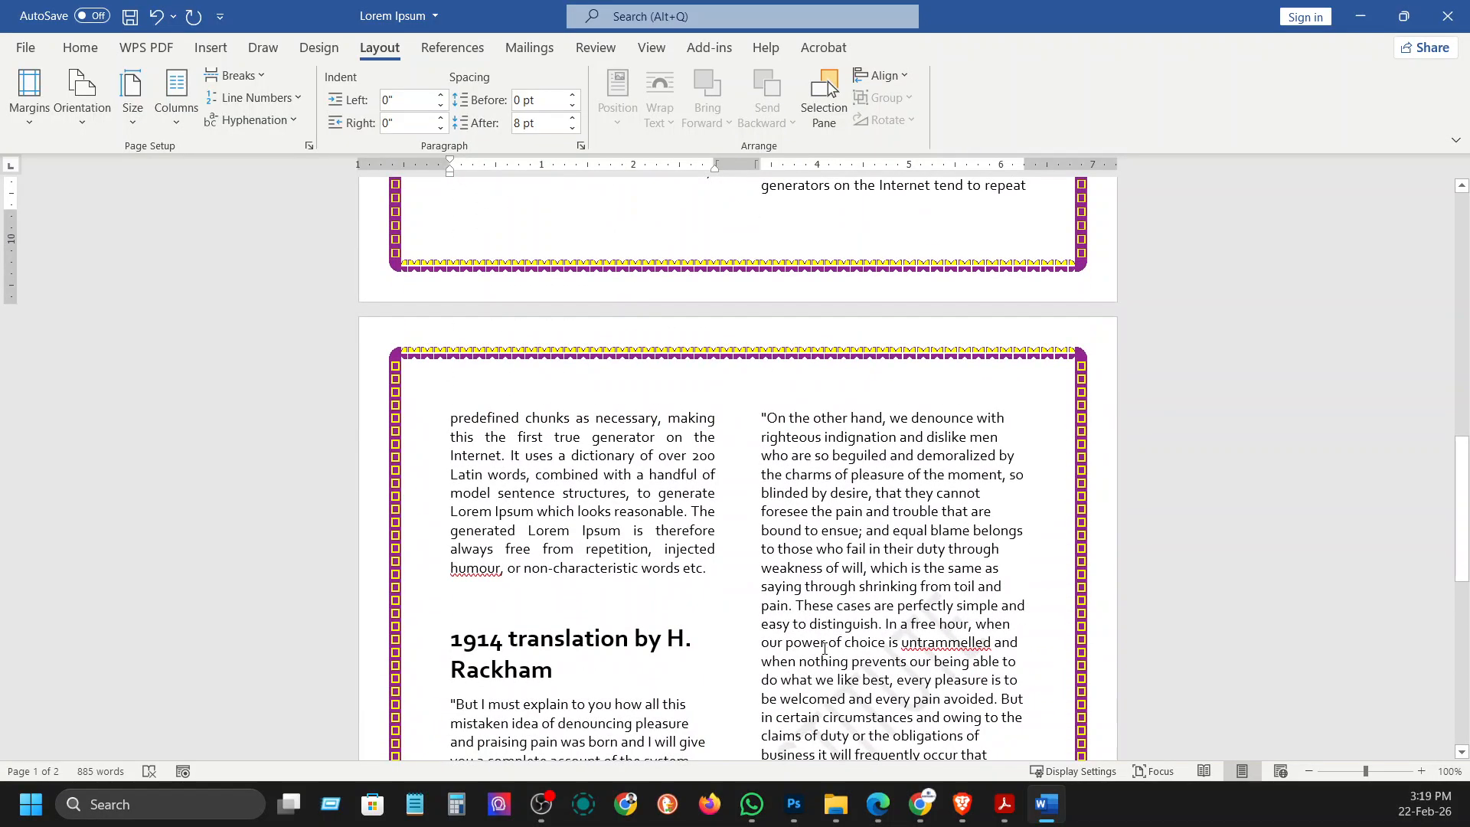
{"action": "scroll", "coordinate": [825, 647], "scroll_direction": "down", "scroll_amount": 3}
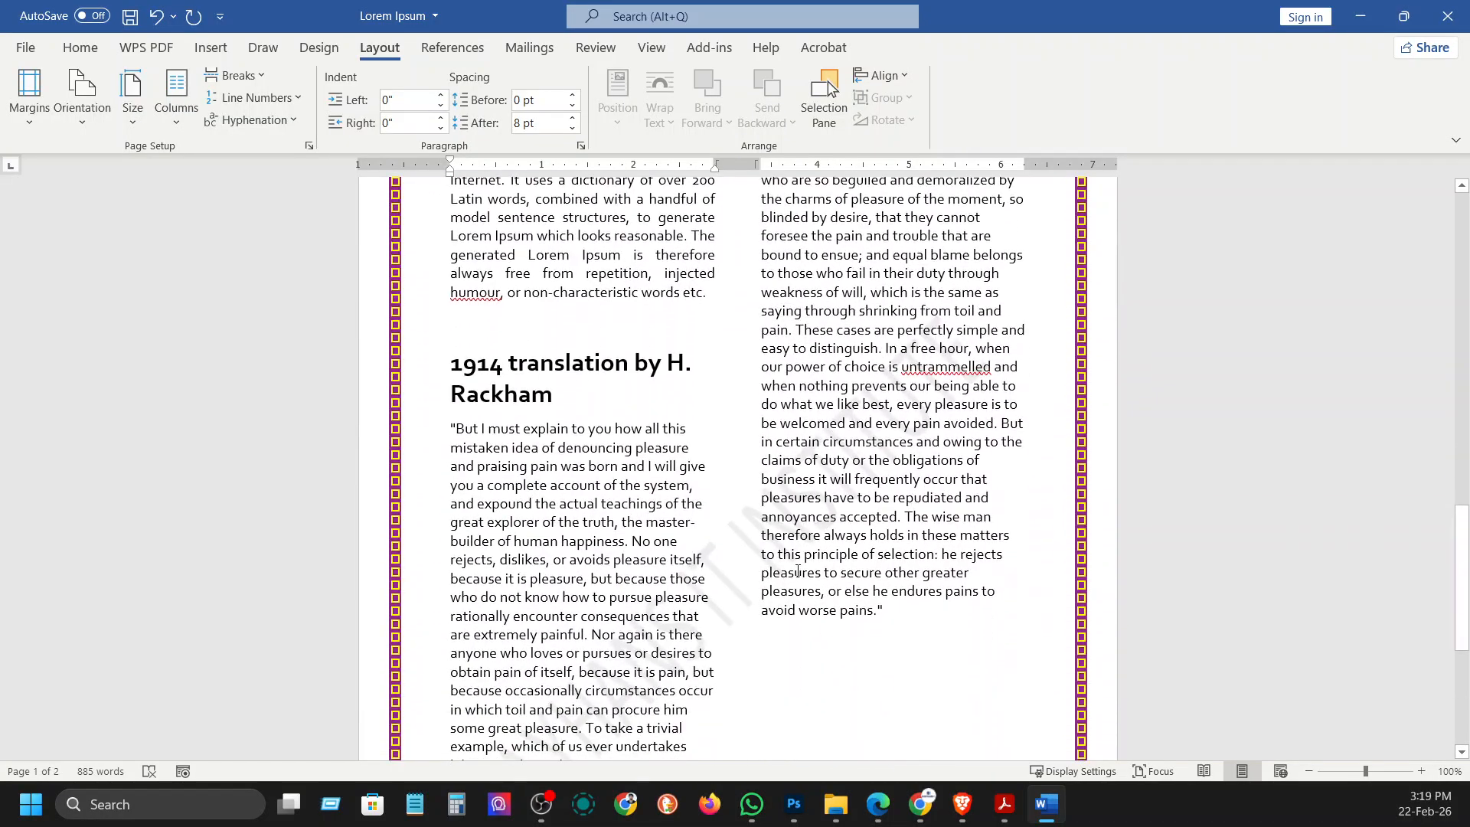
- Arrange the document text in three columns and check the layout across both pages
{"action": "left_click", "coordinate": [176, 95]}
{"action": "left_click", "coordinate": [205, 246]}
{"action": "scroll", "coordinate": [810, 519], "scroll_direction": "up", "scroll_amount": 10}
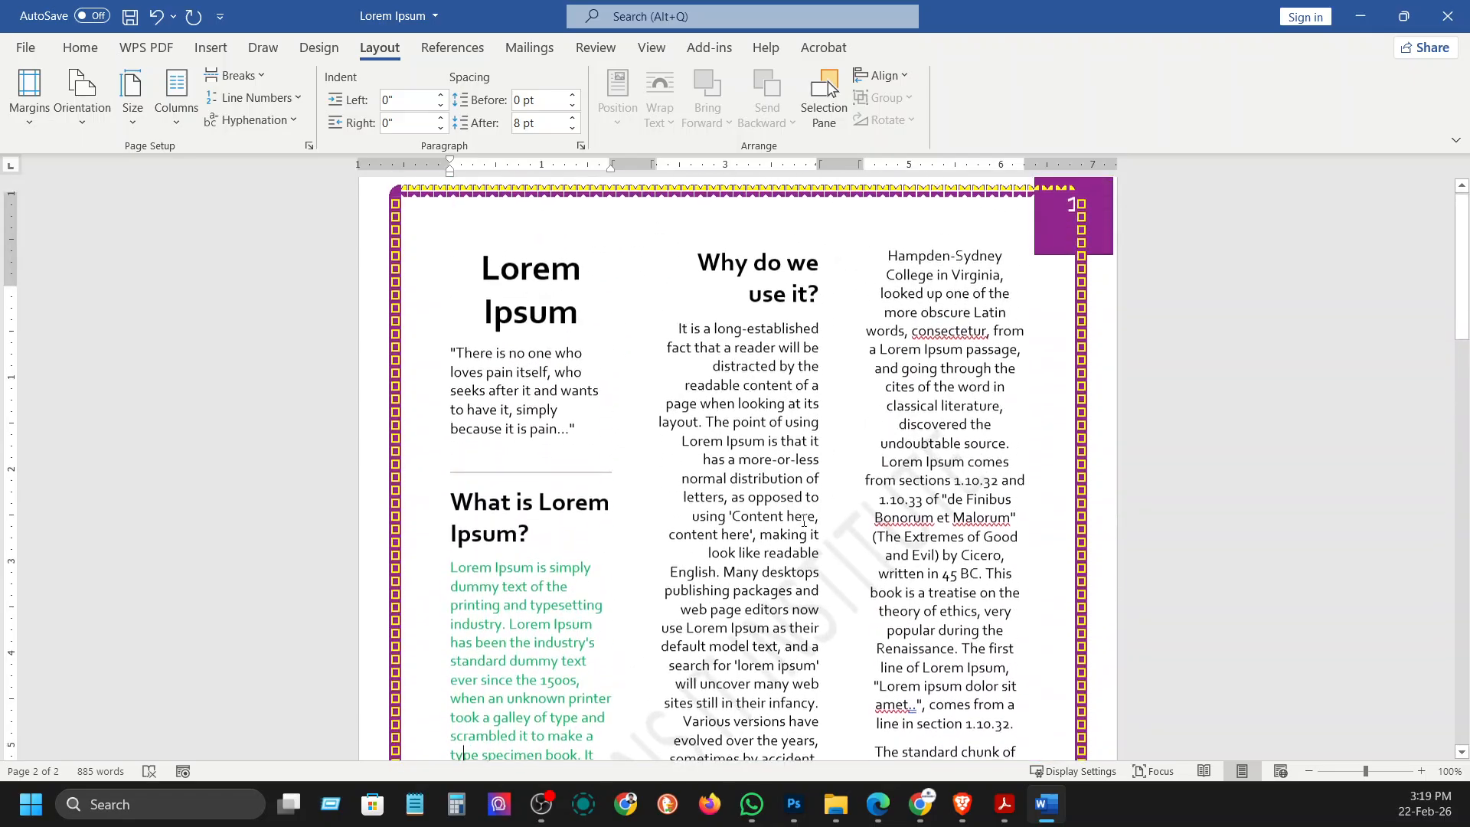
{"action": "scroll", "coordinate": [809, 519], "scroll_direction": "down", "scroll_amount": 15}
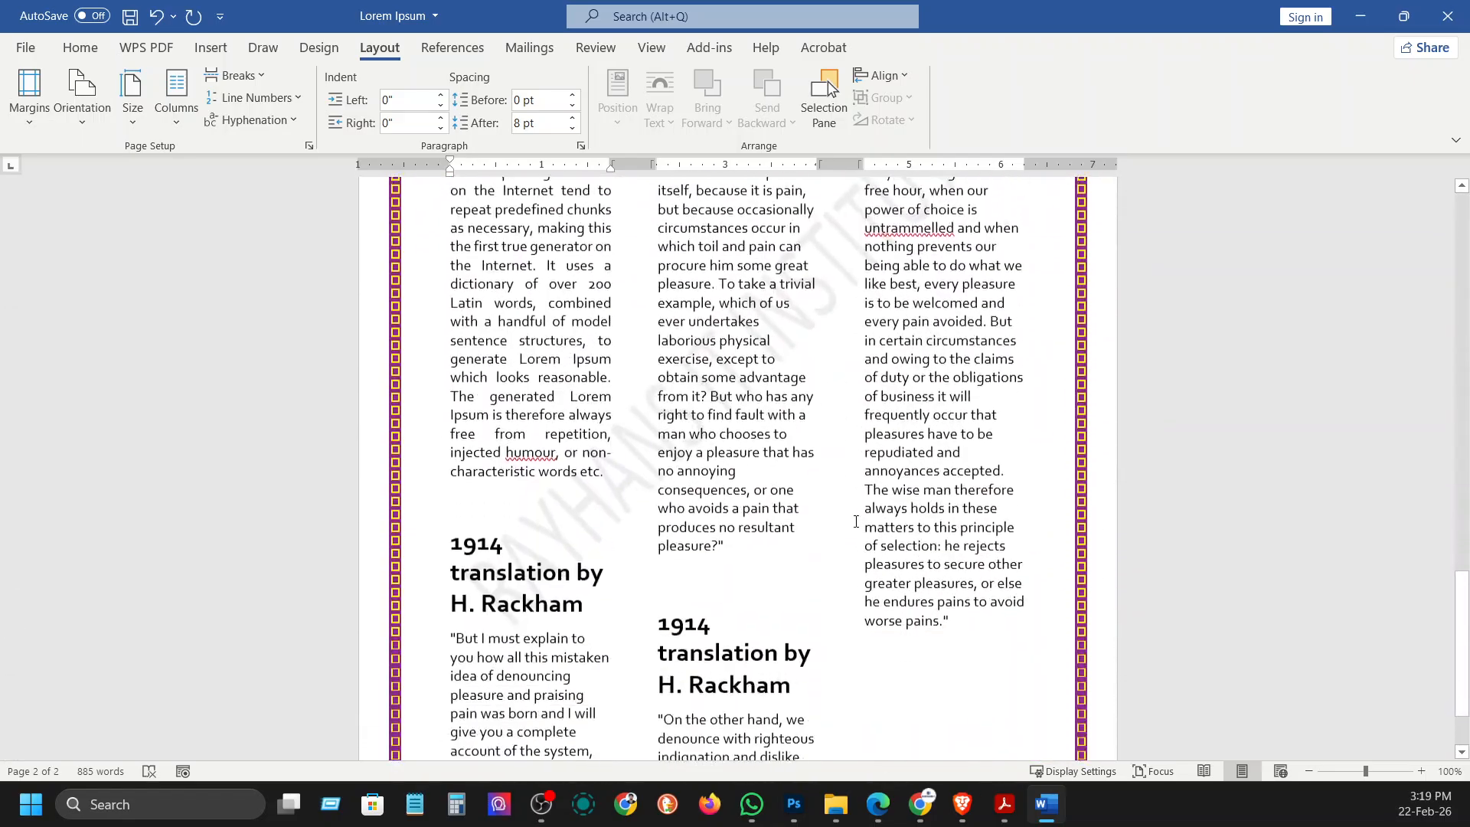
{"action": "scroll", "coordinate": [859, 527], "scroll_direction": "up", "scroll_amount": 8}
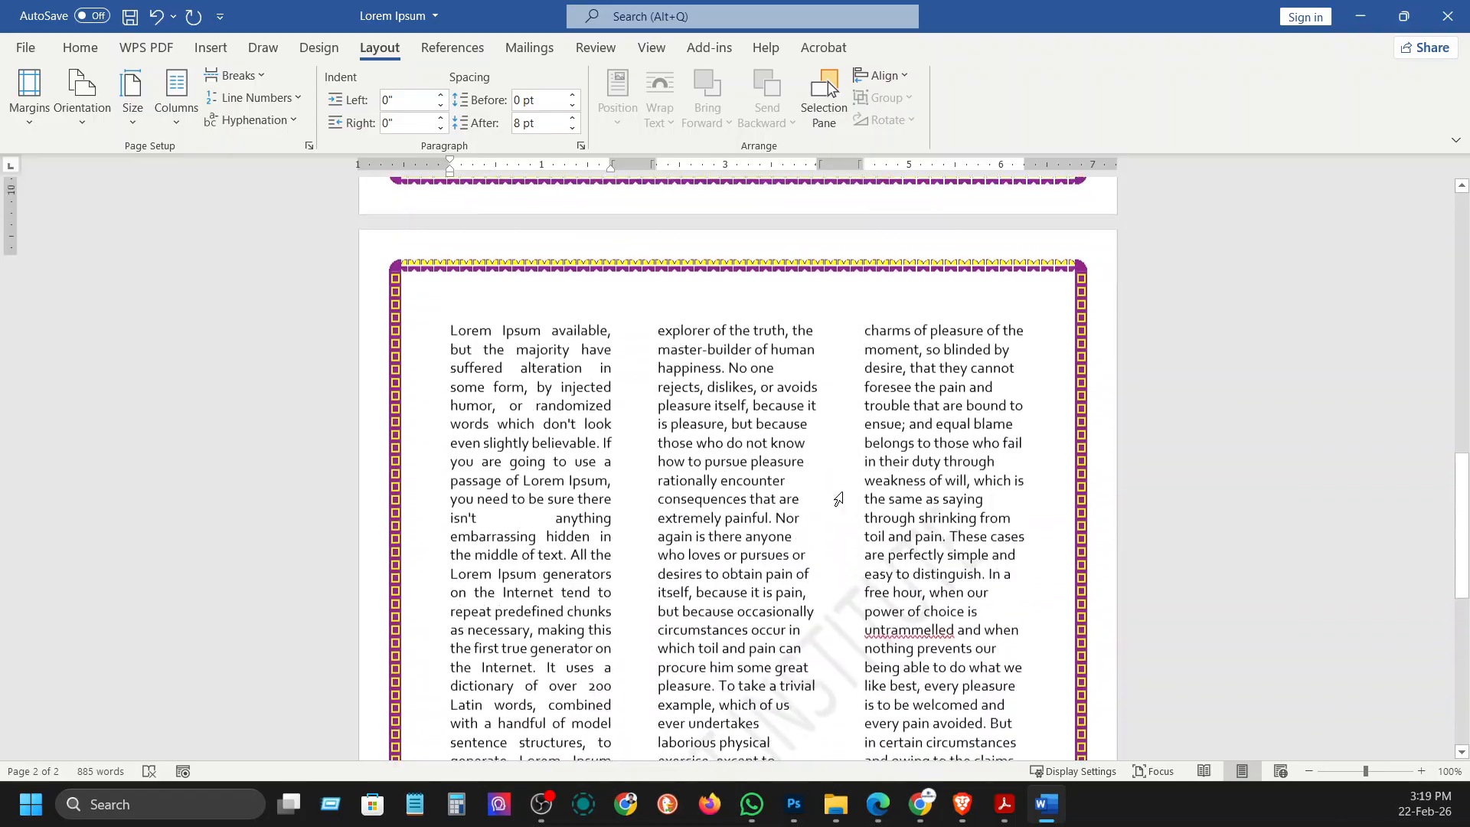
- Justify all the text in the three-column document and check it through to the last page
{"action": "key", "text": "ctrl+a"}
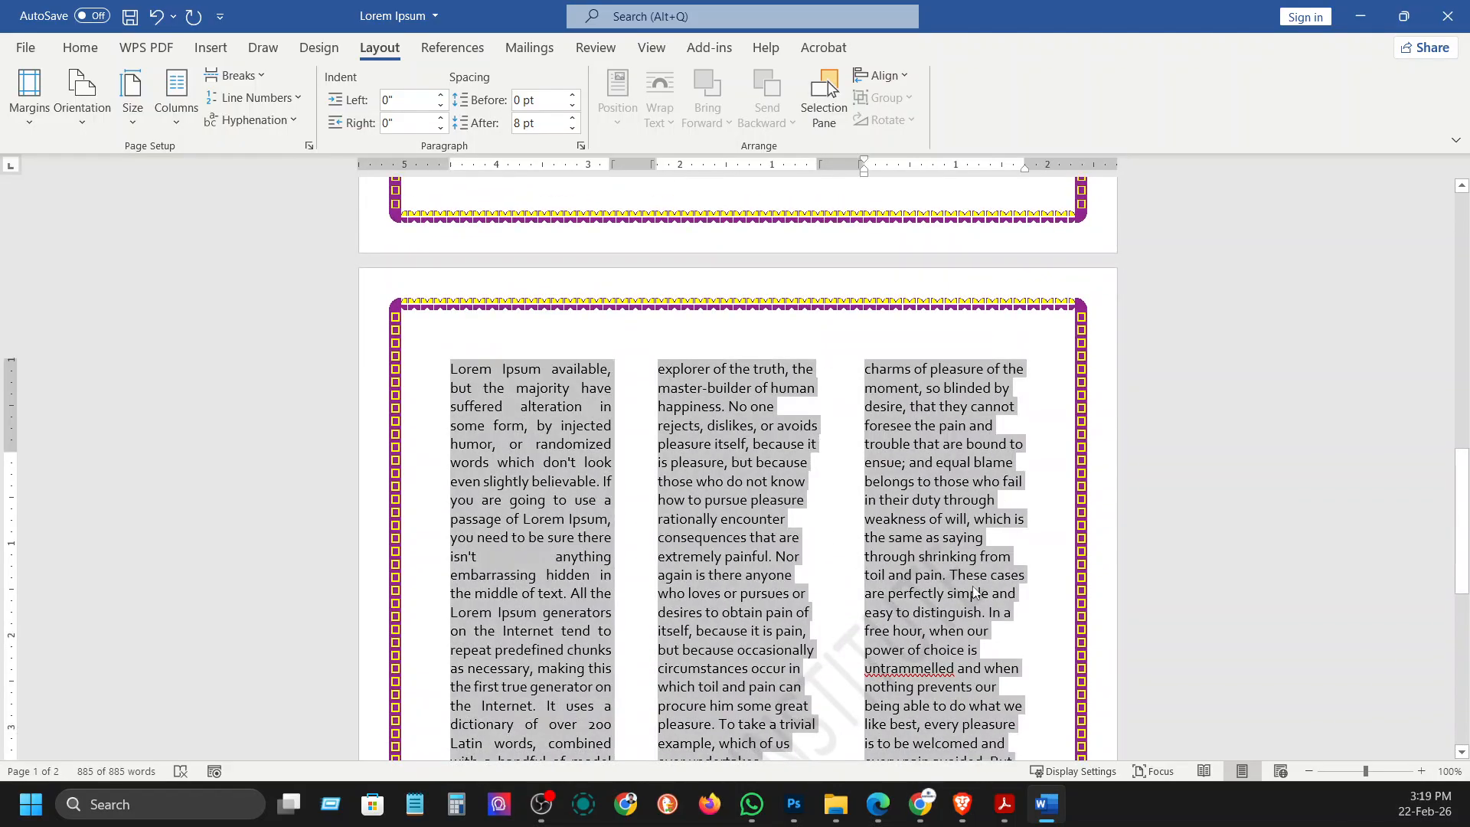
{"action": "scroll", "coordinate": [683, 372], "scroll_direction": "up", "scroll_amount": 11}
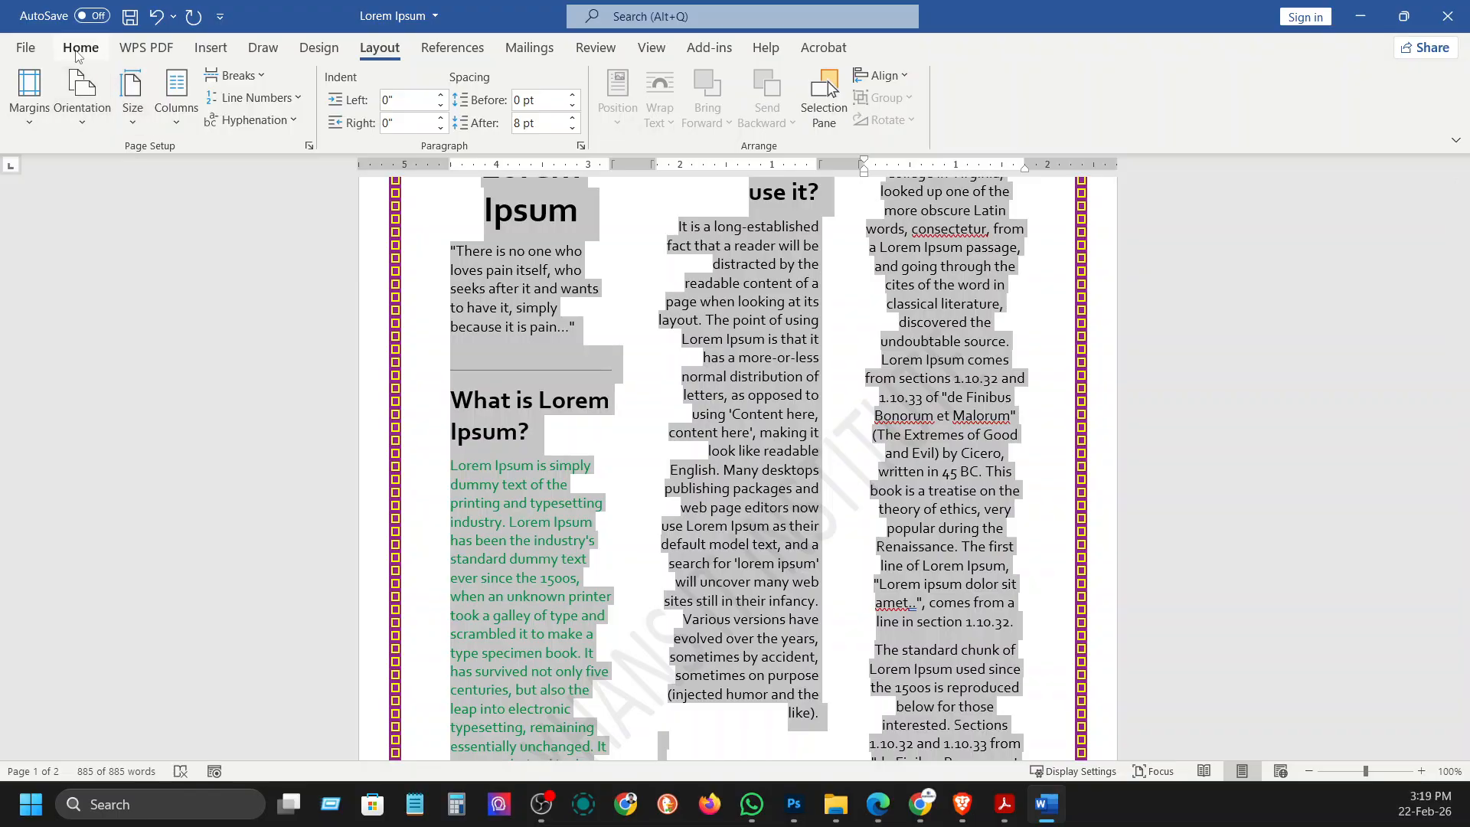
{"action": "left_click", "coordinate": [80, 47]}
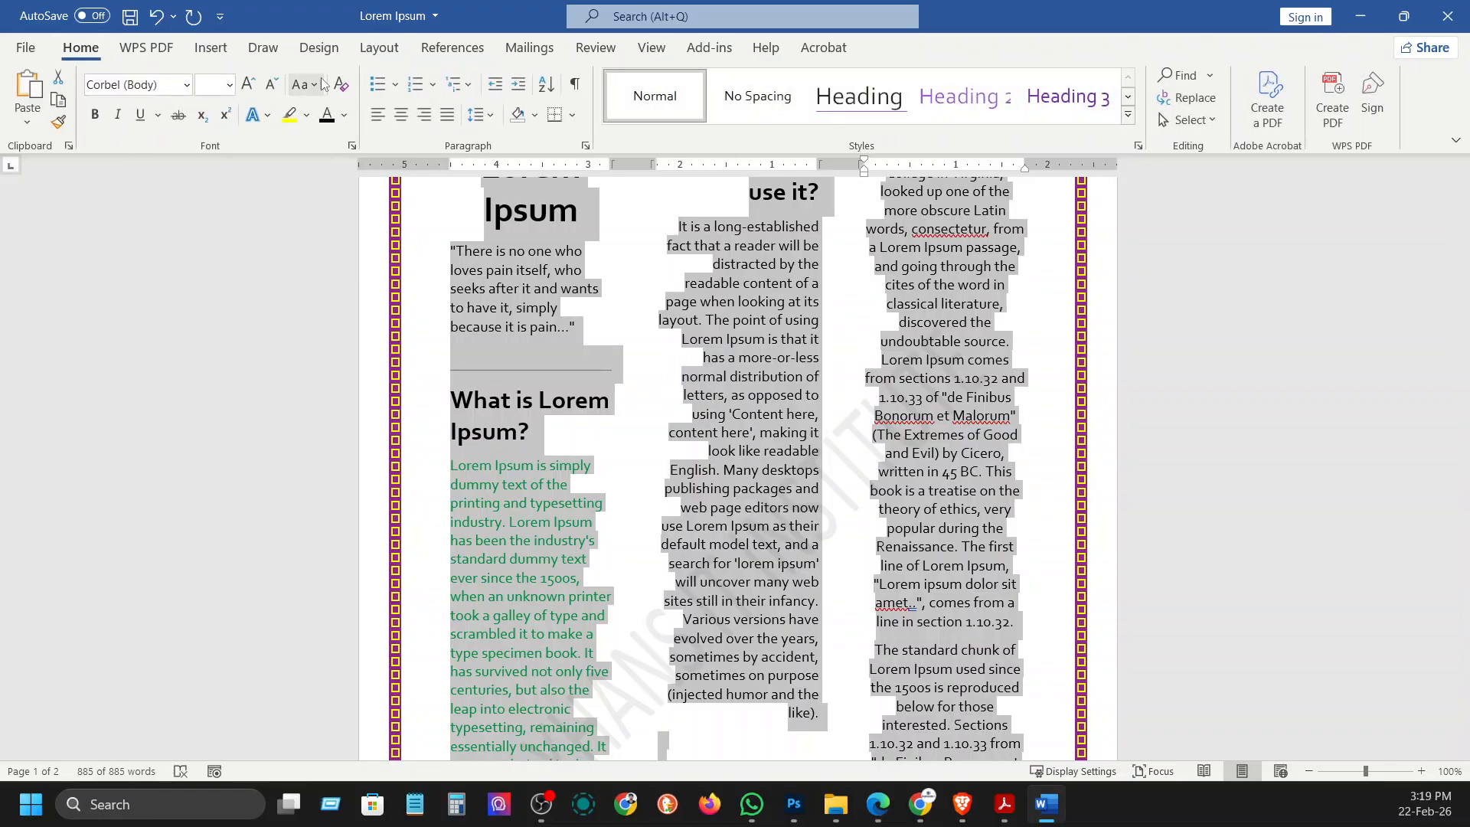
{"action": "left_click", "coordinate": [447, 114]}
{"action": "scroll", "coordinate": [872, 469], "scroll_direction": "up", "scroll_amount": 3}
{"action": "double_click", "coordinate": [872, 469]}
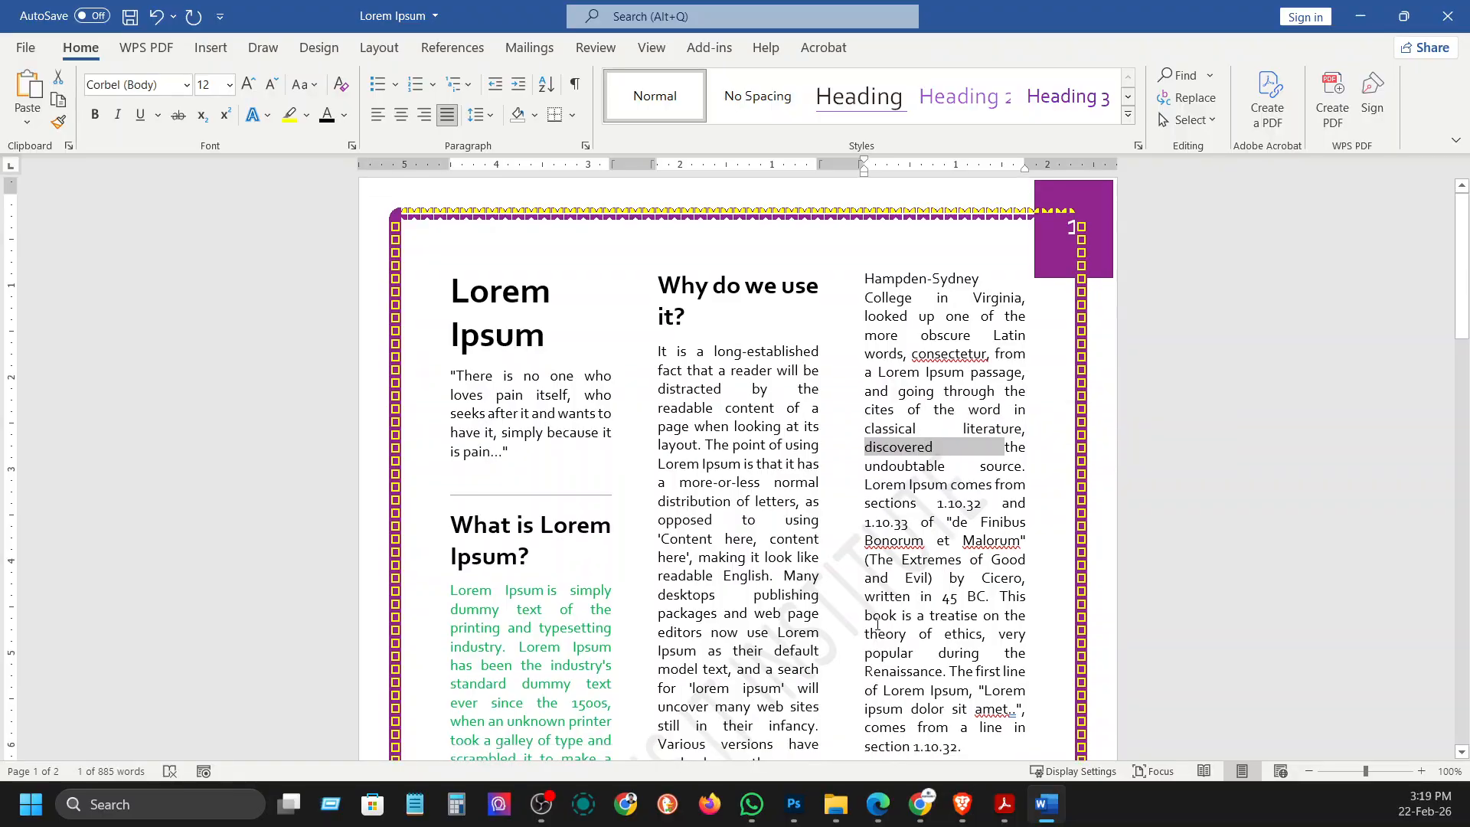
{"action": "scroll", "coordinate": [873, 468], "scroll_direction": "down", "scroll_amount": 7}
{"action": "scroll", "coordinate": [877, 507], "scroll_direction": "down", "scroll_amount": 10}
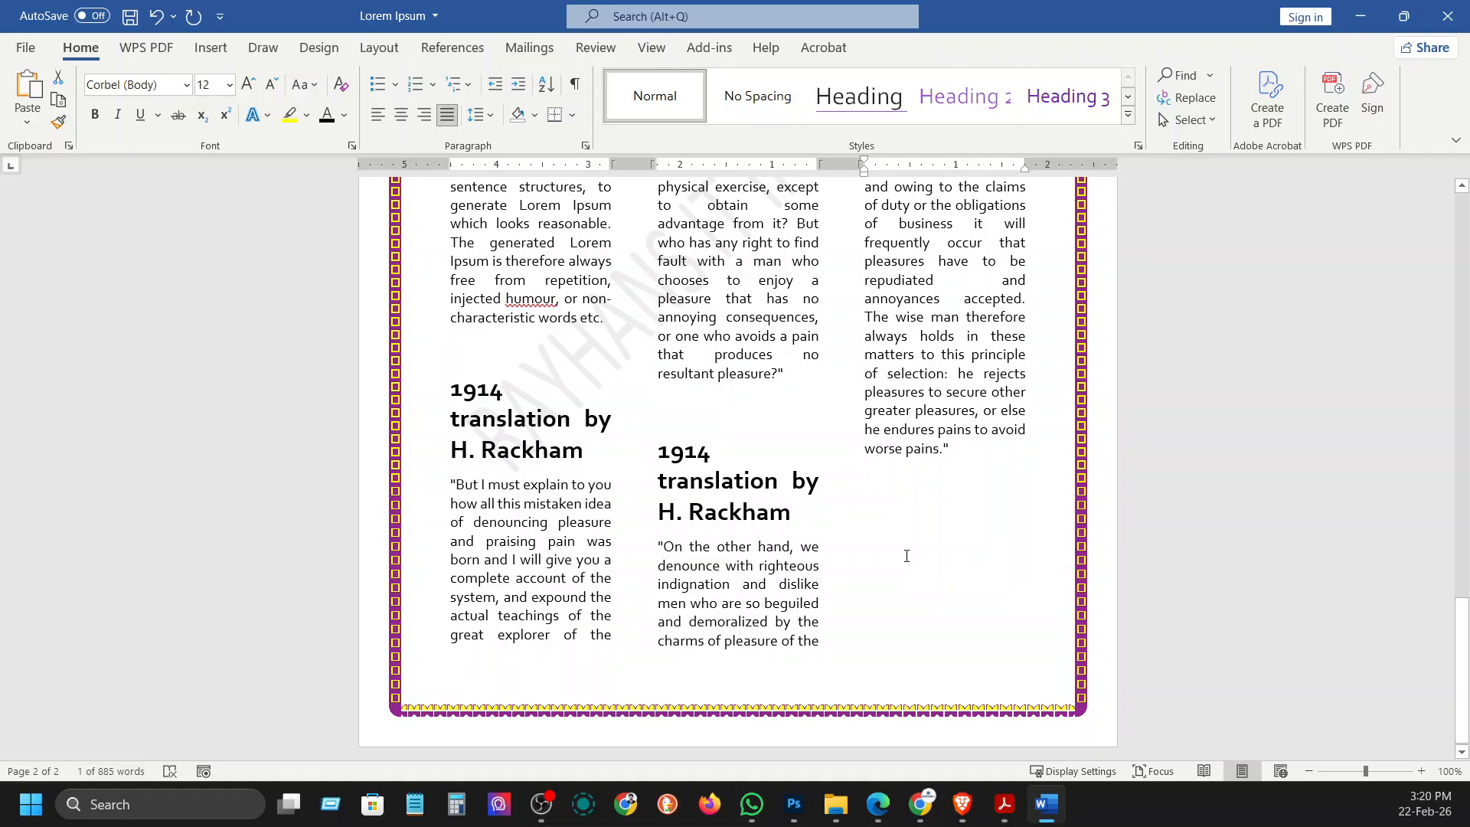
- Compare left, centre and right alignment on the whole text, and return it to justified alignment
{"action": "scroll", "coordinate": [906, 555], "scroll_direction": "up", "scroll_amount": 8}
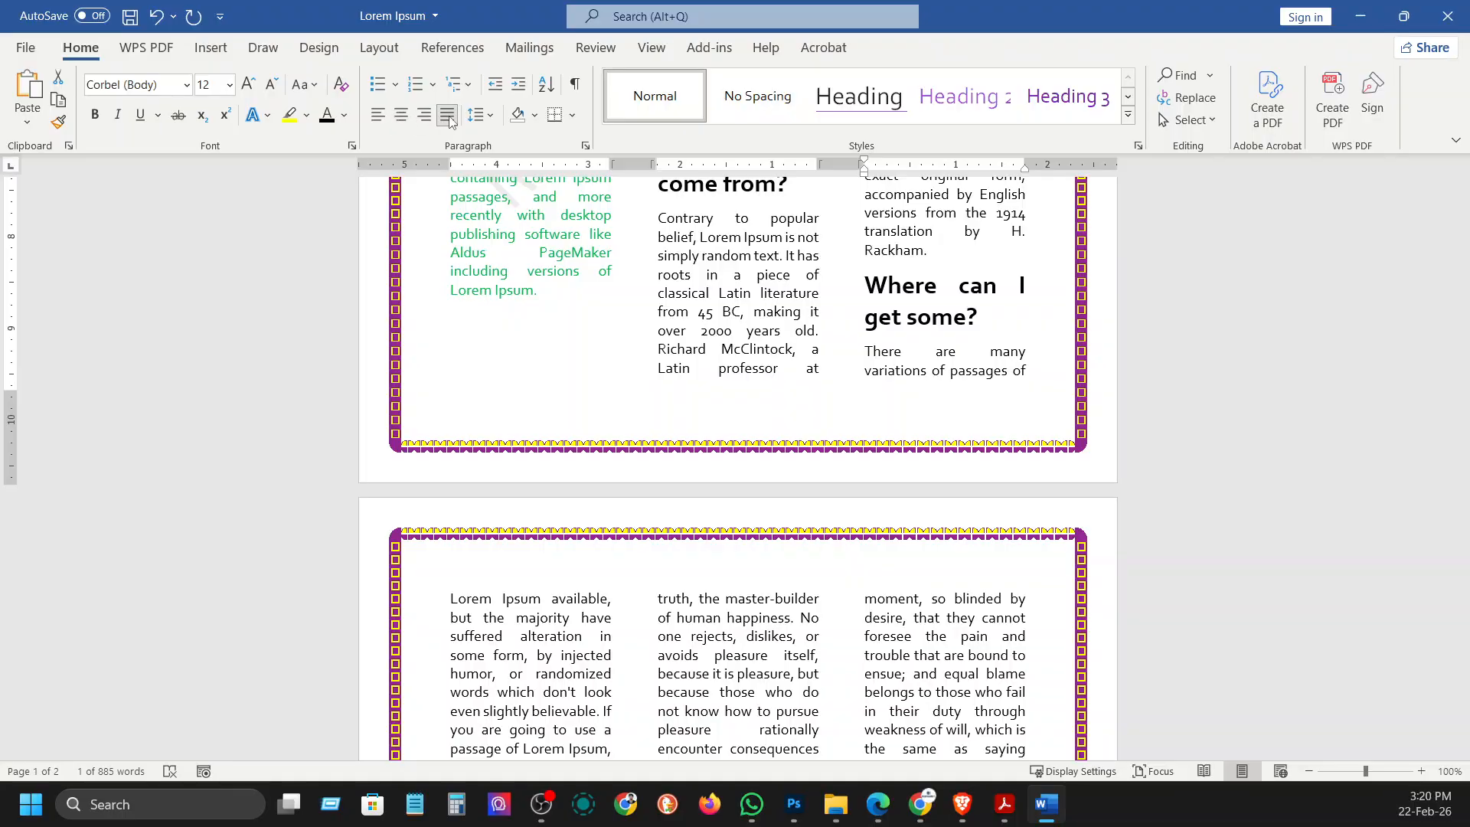
{"action": "scroll", "coordinate": [444, 124], "scroll_direction": "up", "scroll_amount": 8}
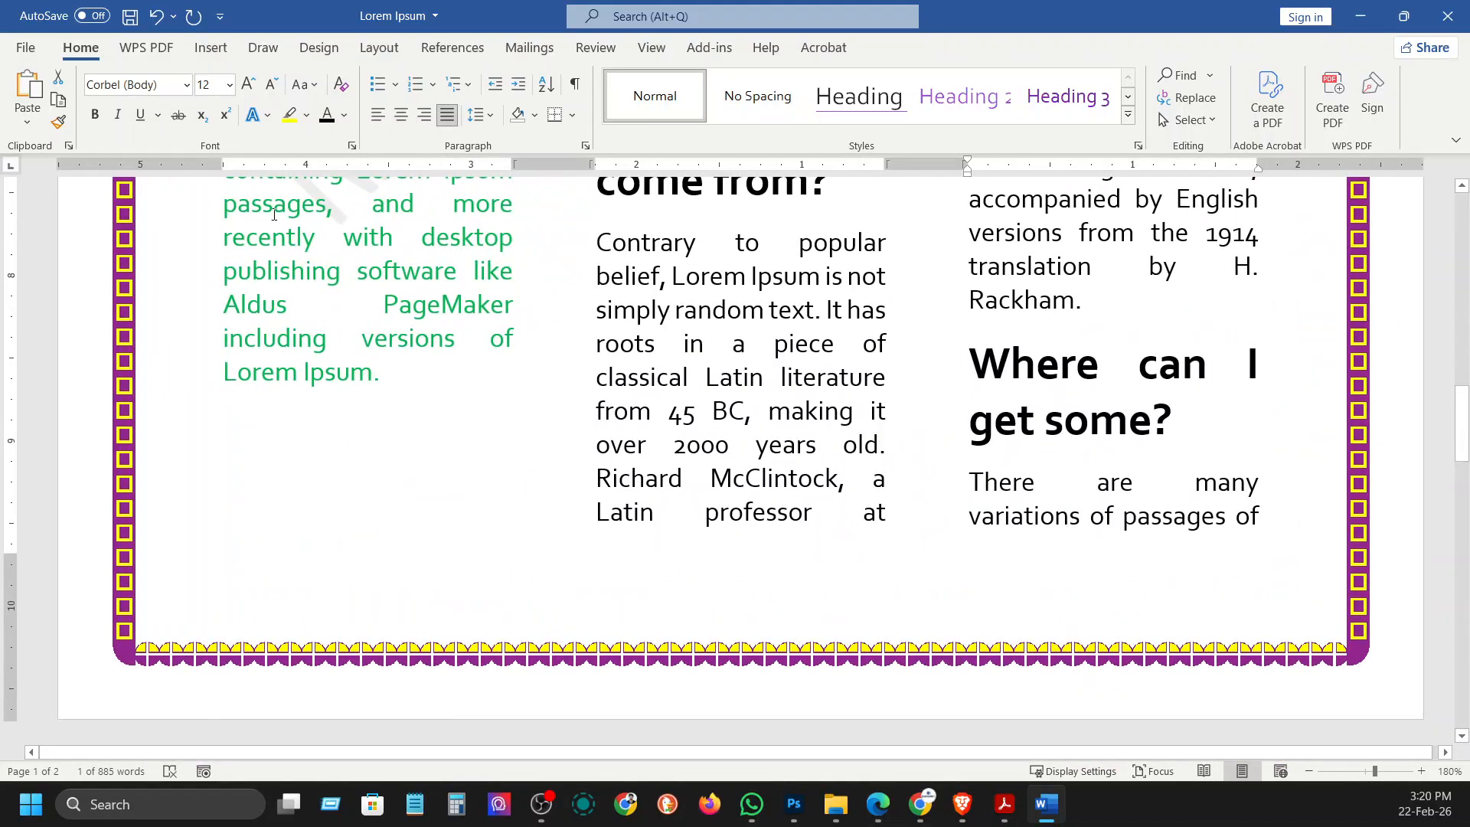
{"action": "key", "text": "ctrl+a"}
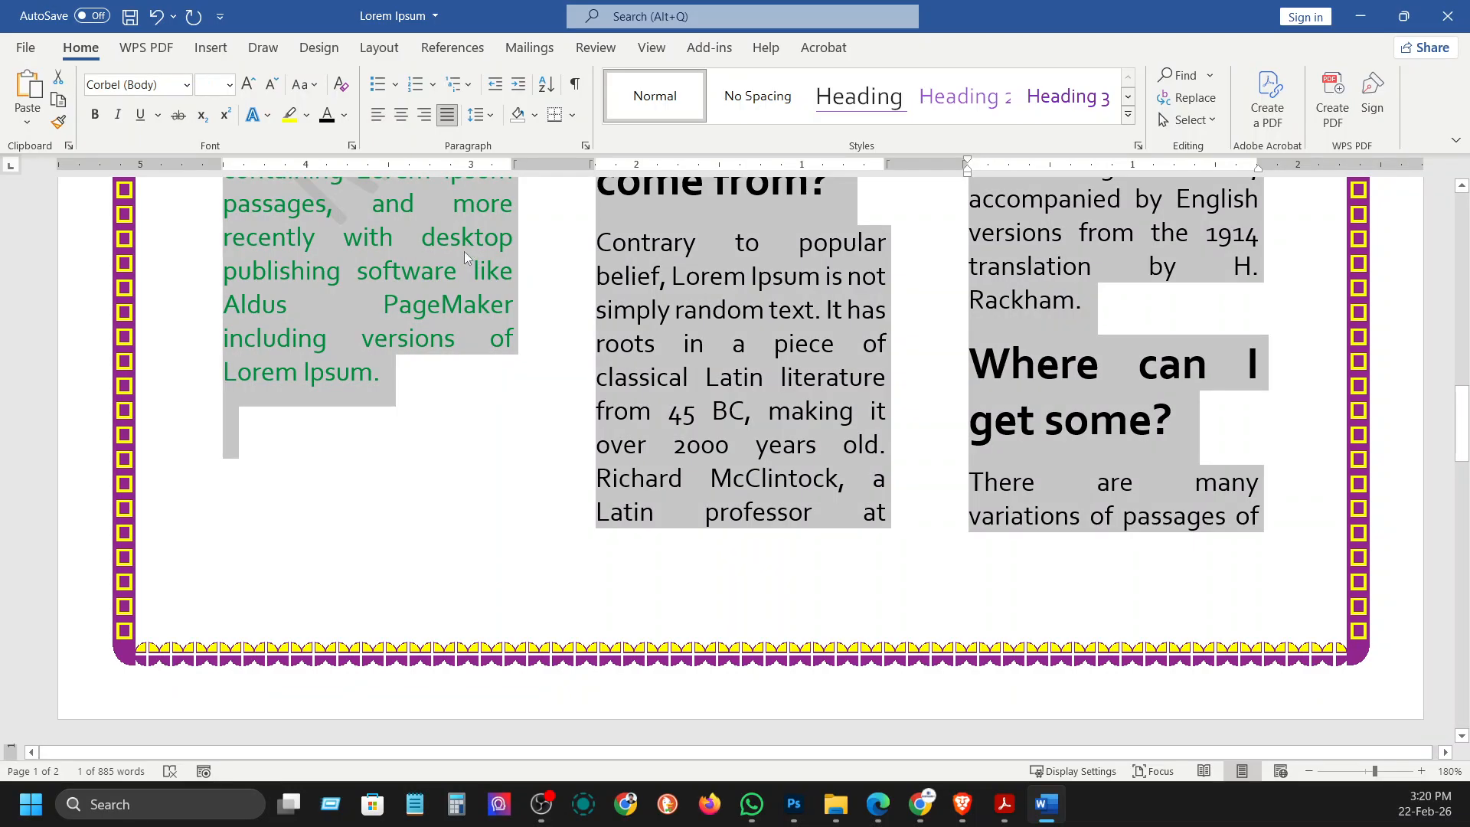
{"action": "left_click", "coordinate": [379, 116]}
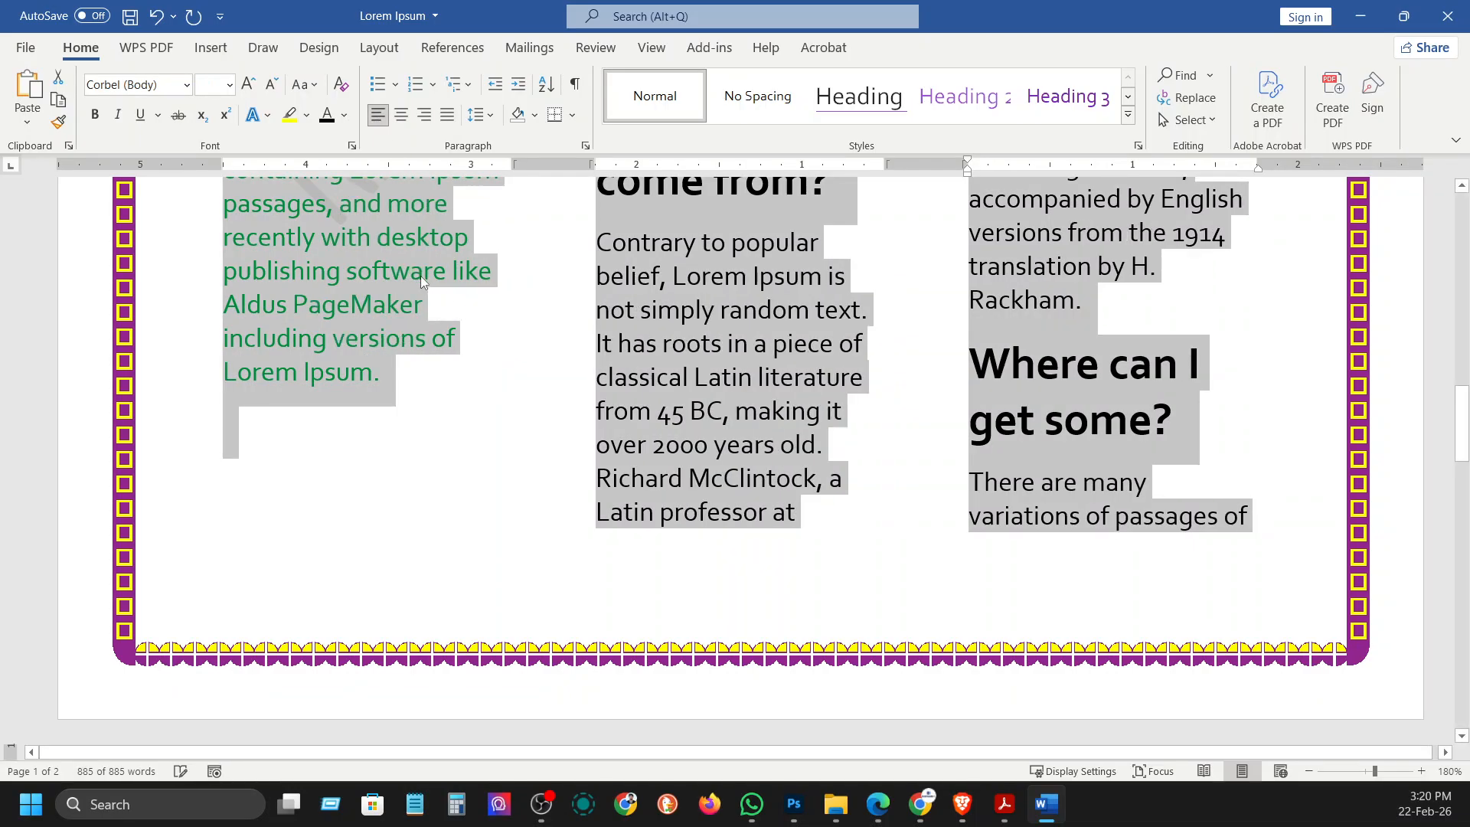
{"action": "left_click", "coordinate": [402, 119]}
{"action": "left_click", "coordinate": [424, 115]}
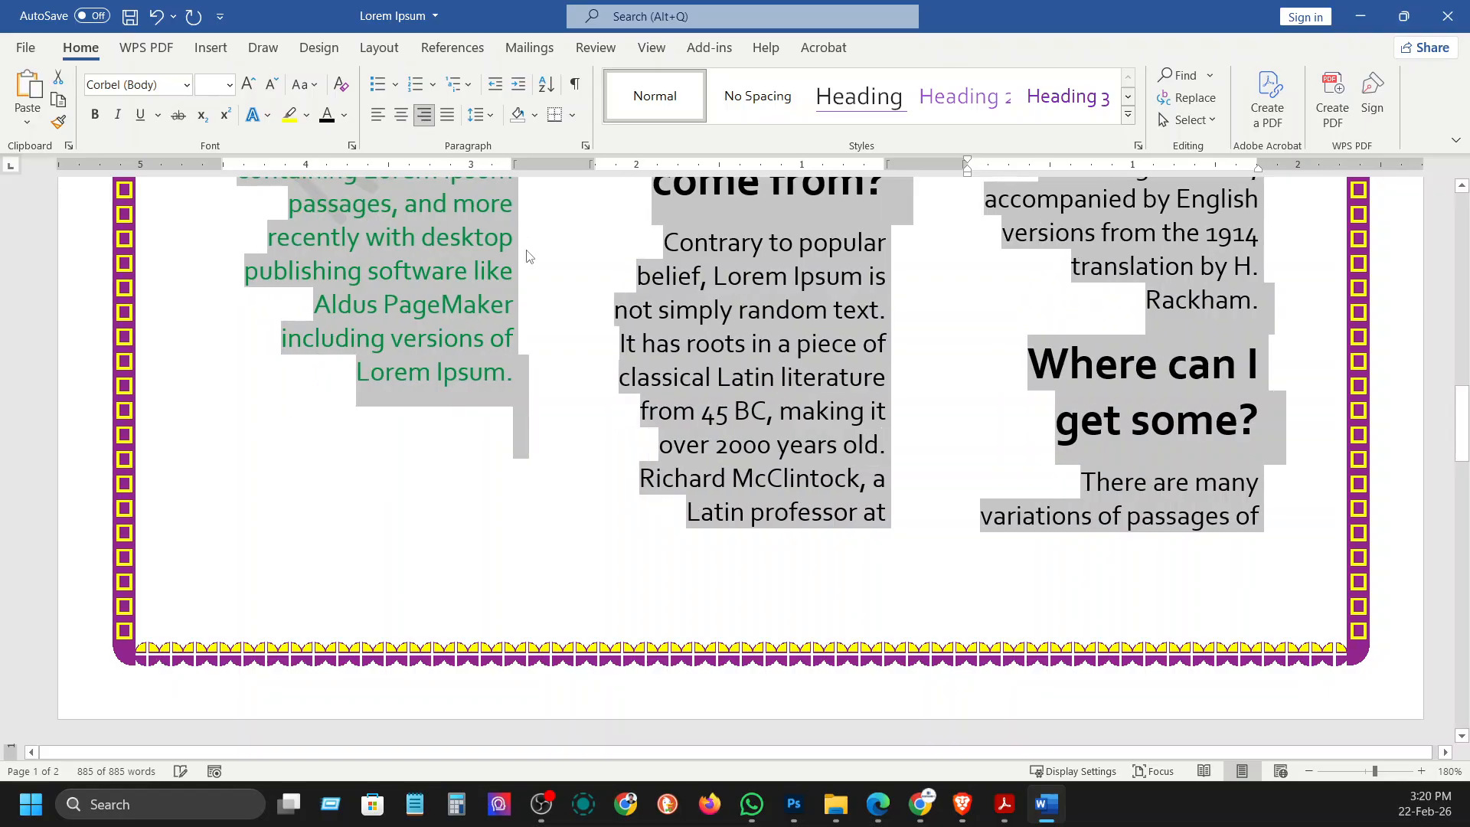
{"action": "left_click", "coordinate": [447, 114]}
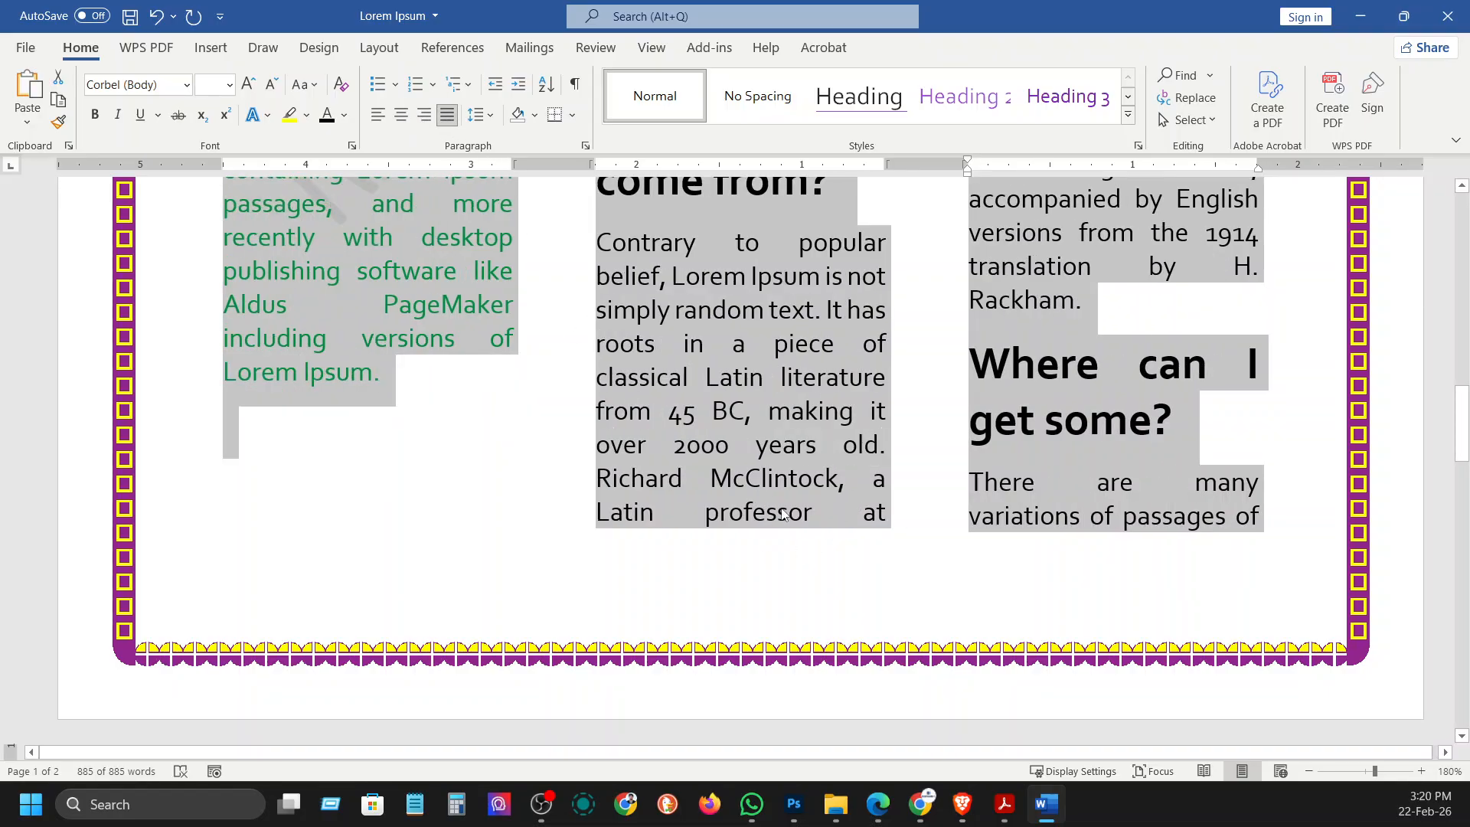
{"action": "scroll", "coordinate": [784, 505], "scroll_direction": "up", "scroll_amount": 5}
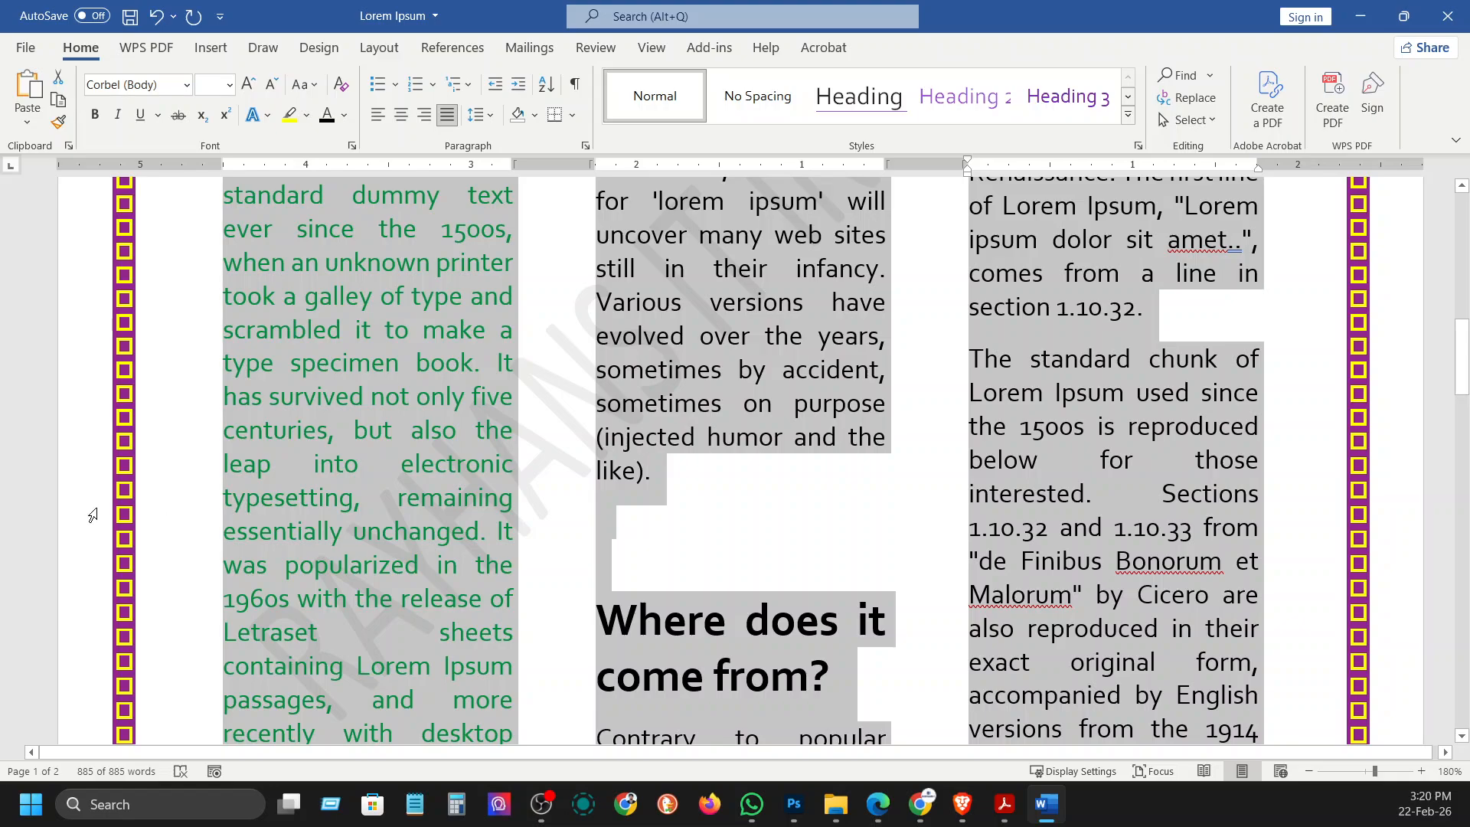
{"action": "left_click", "coordinate": [861, 305]}
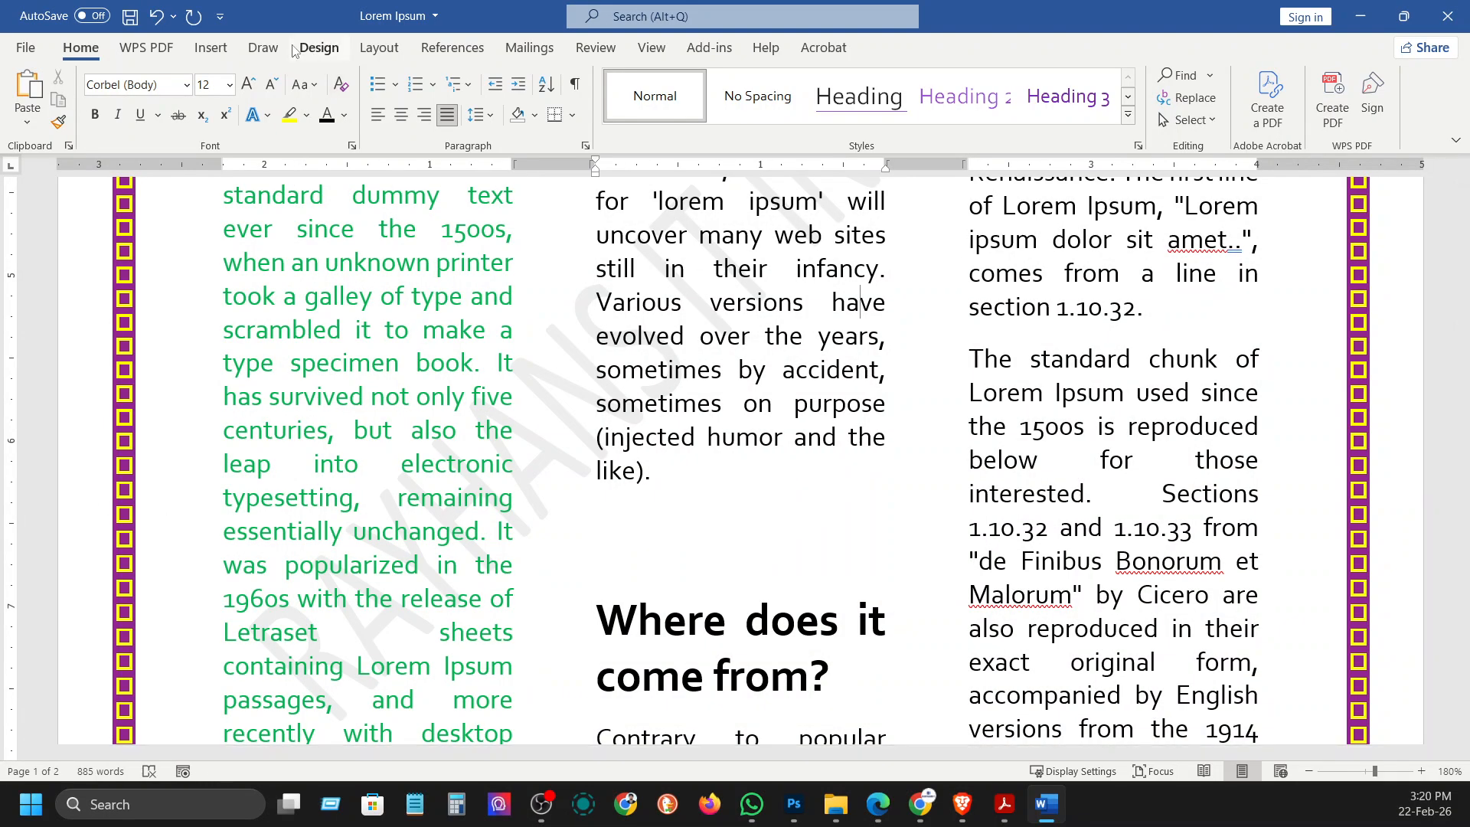
- Examine the column presets and the page and section break types, and compare them with the page insertion commands
{"action": "left_click", "coordinate": [366, 49]}
{"action": "left_click", "coordinate": [156, 91]}
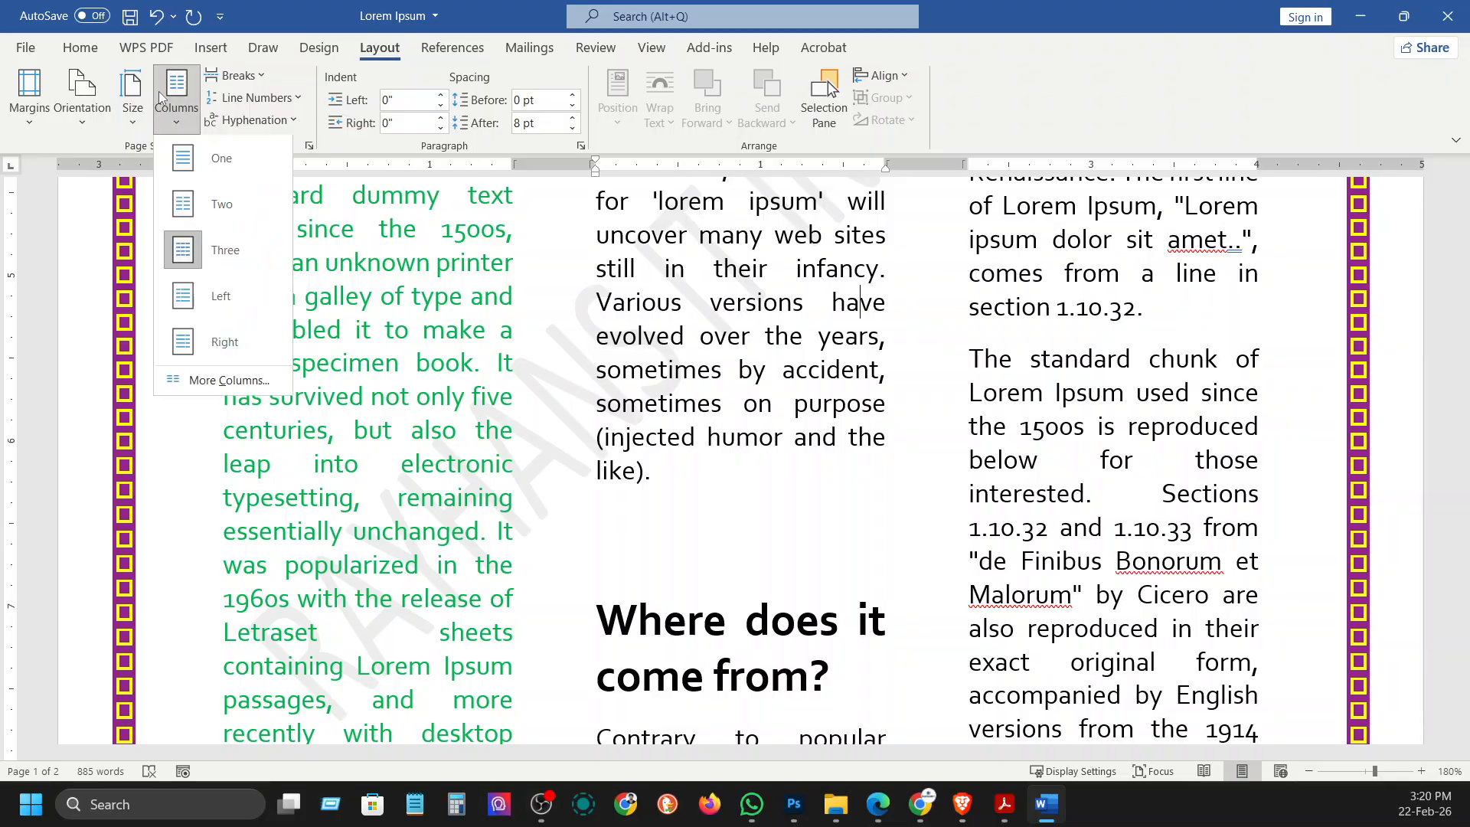
{"action": "key", "text": "Escape"}
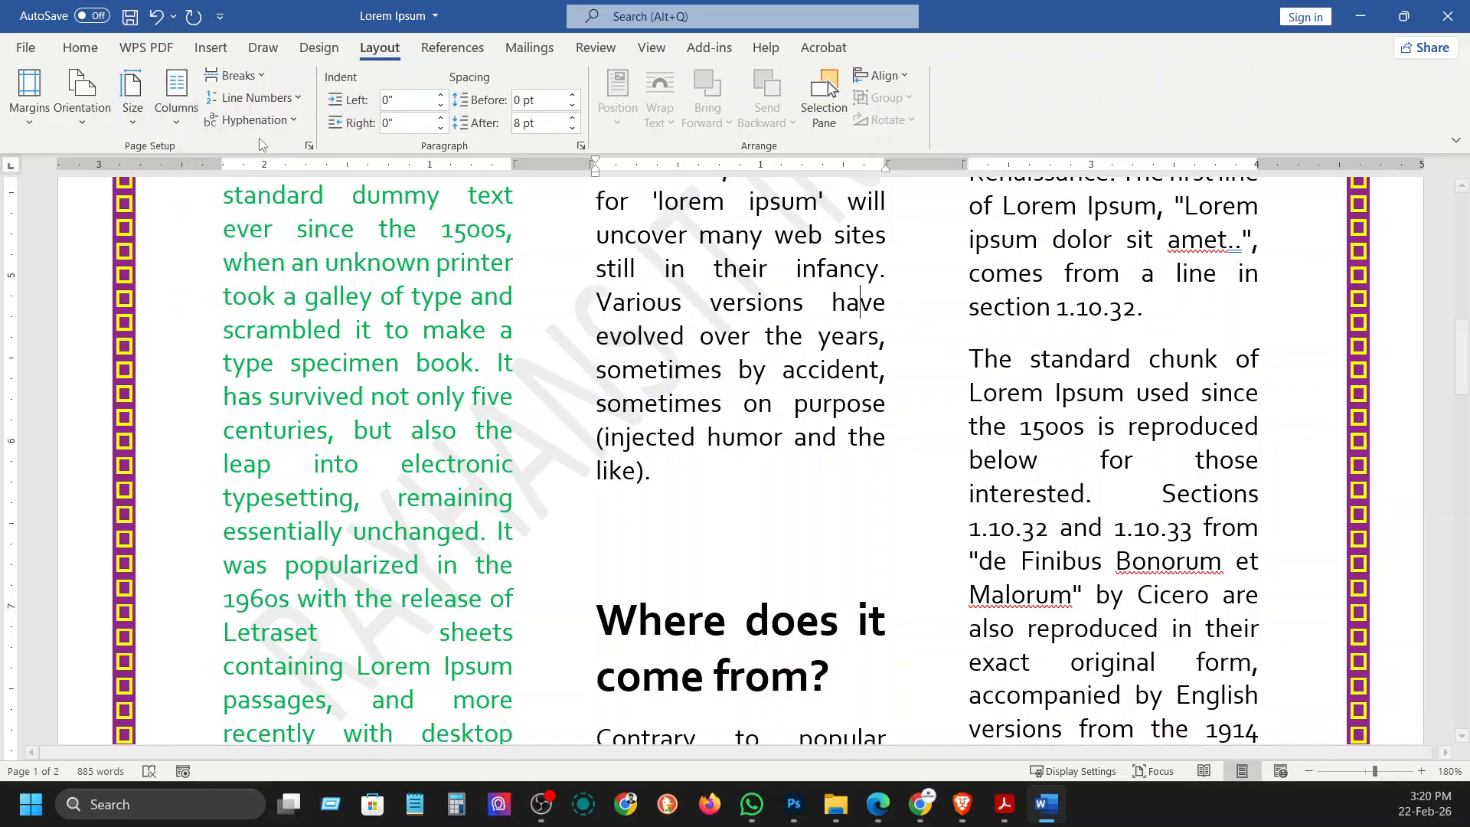
{"action": "left_click", "coordinate": [237, 76]}
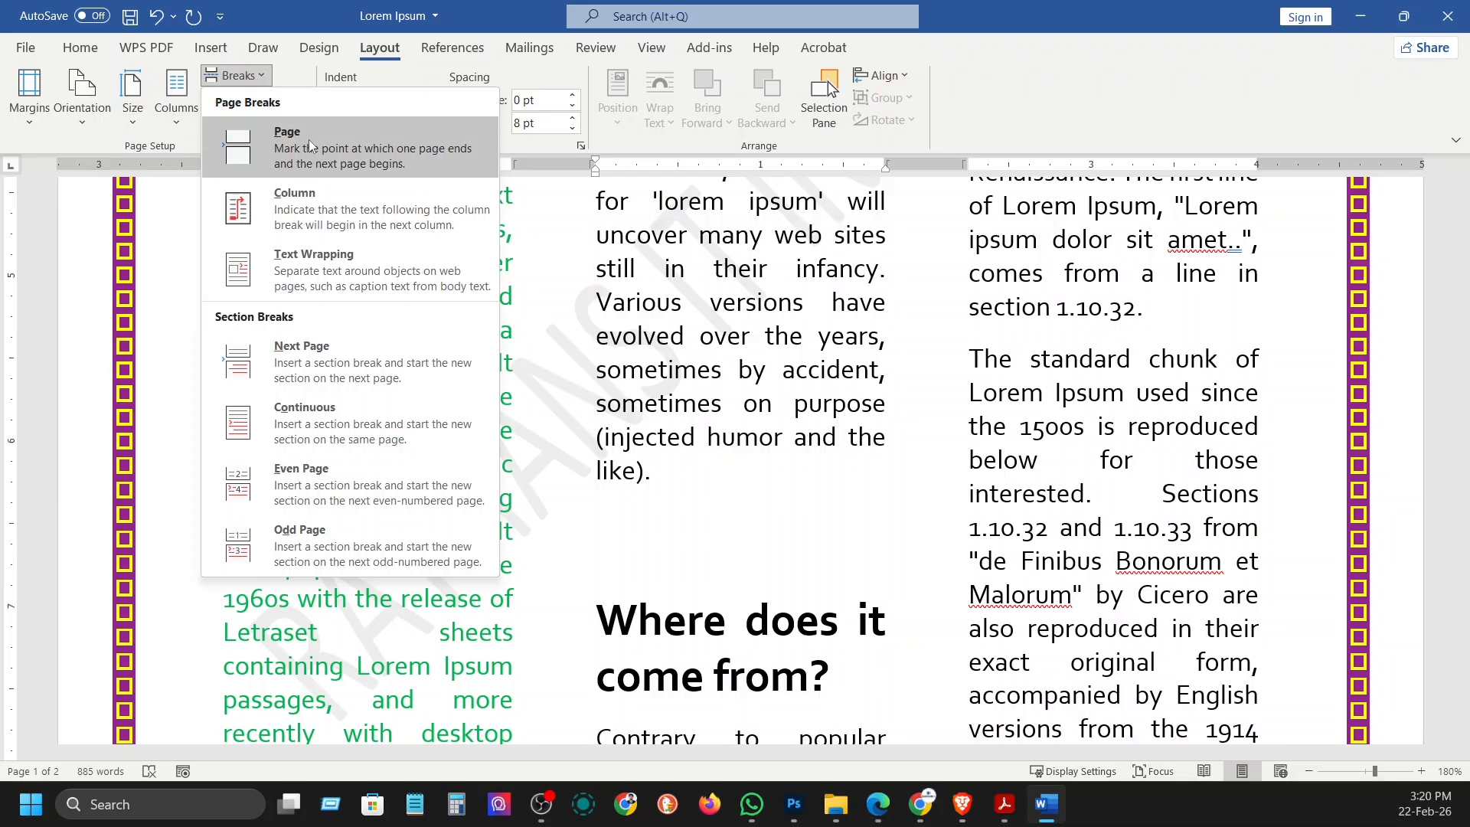
{"action": "left_click", "coordinate": [81, 48]}
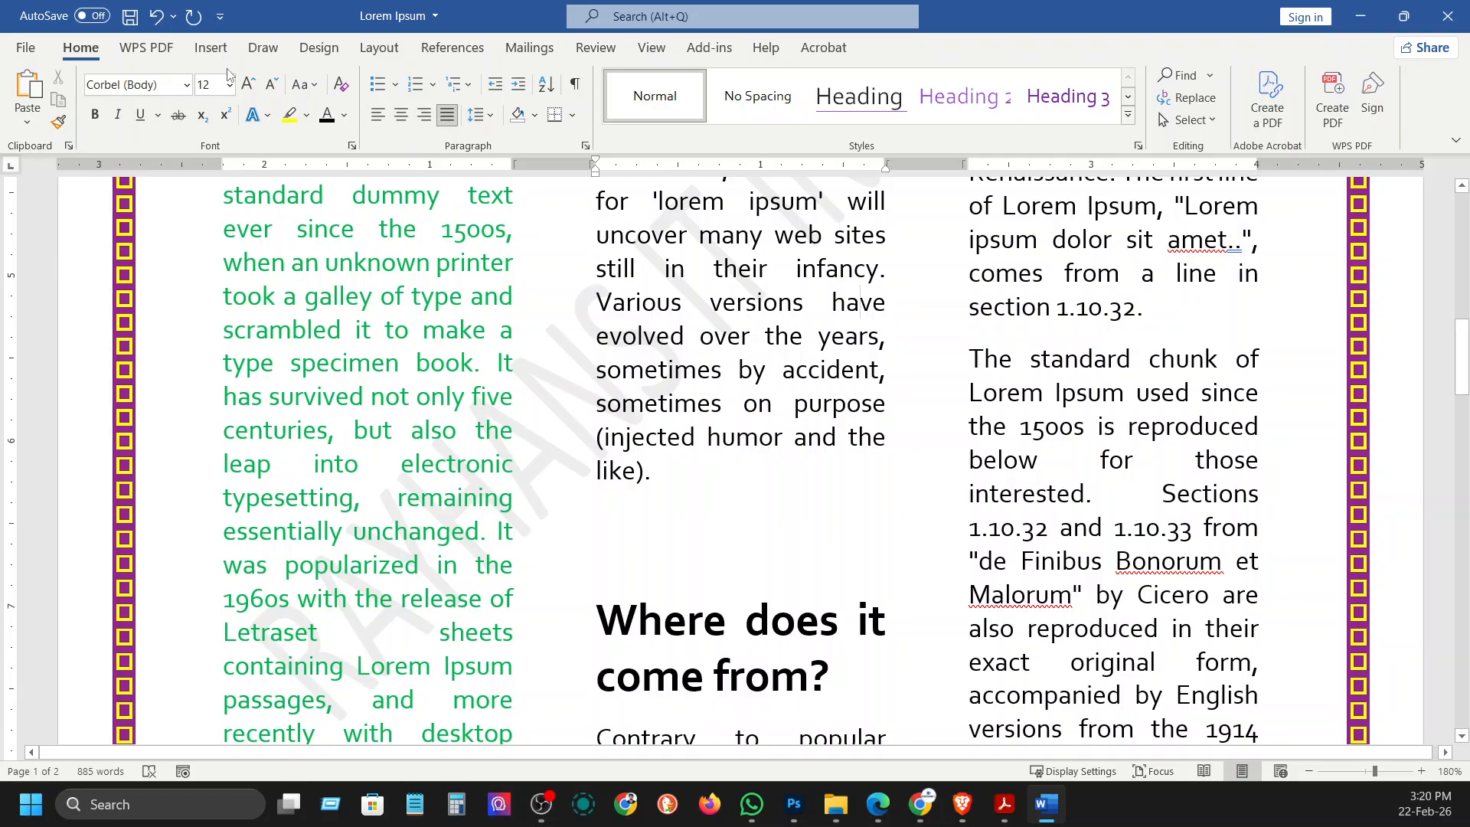
{"action": "left_click", "coordinate": [380, 47]}
{"action": "left_click", "coordinate": [238, 75]}
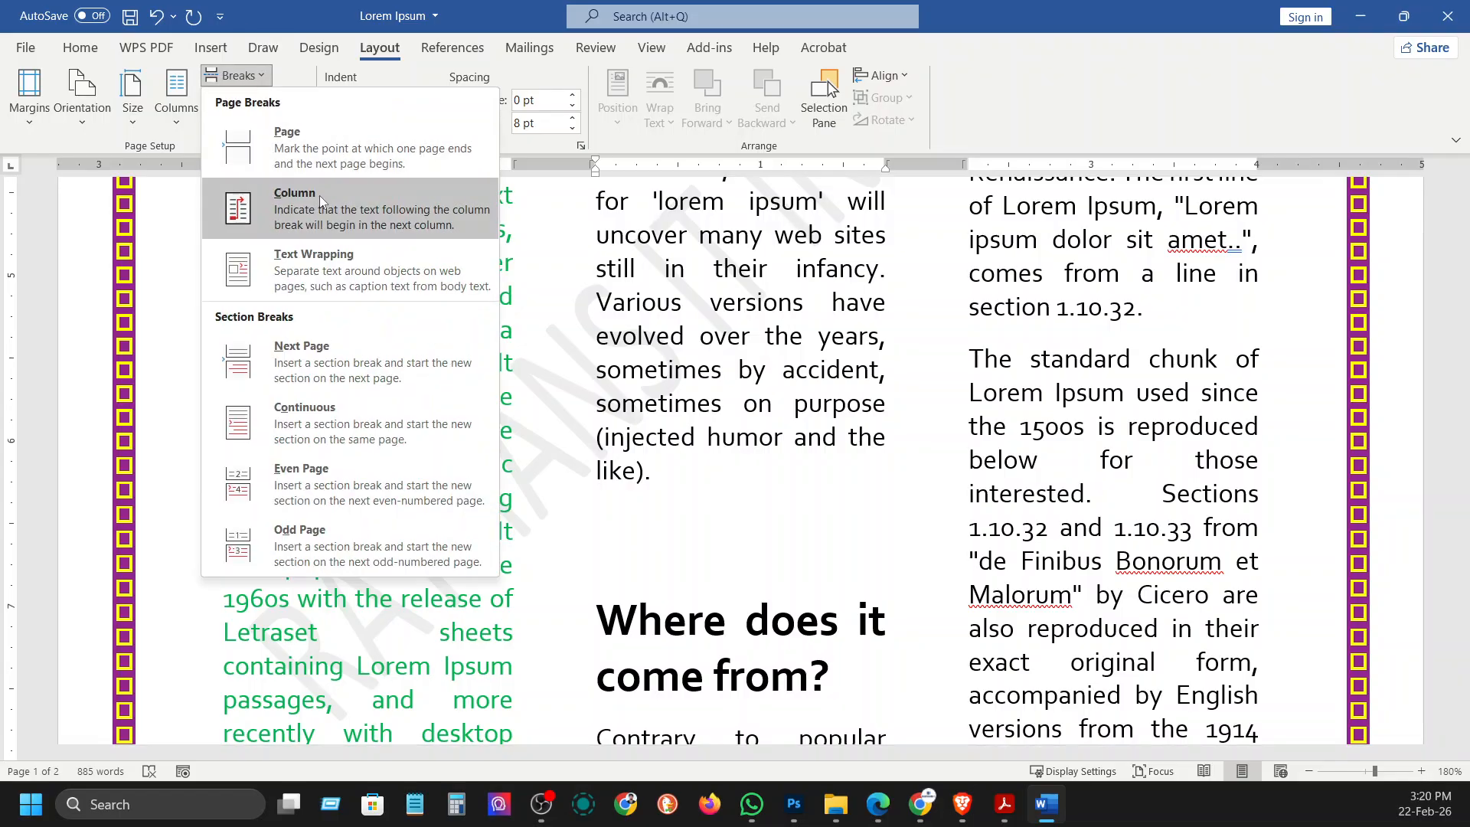
{"action": "left_click", "coordinate": [206, 48]}
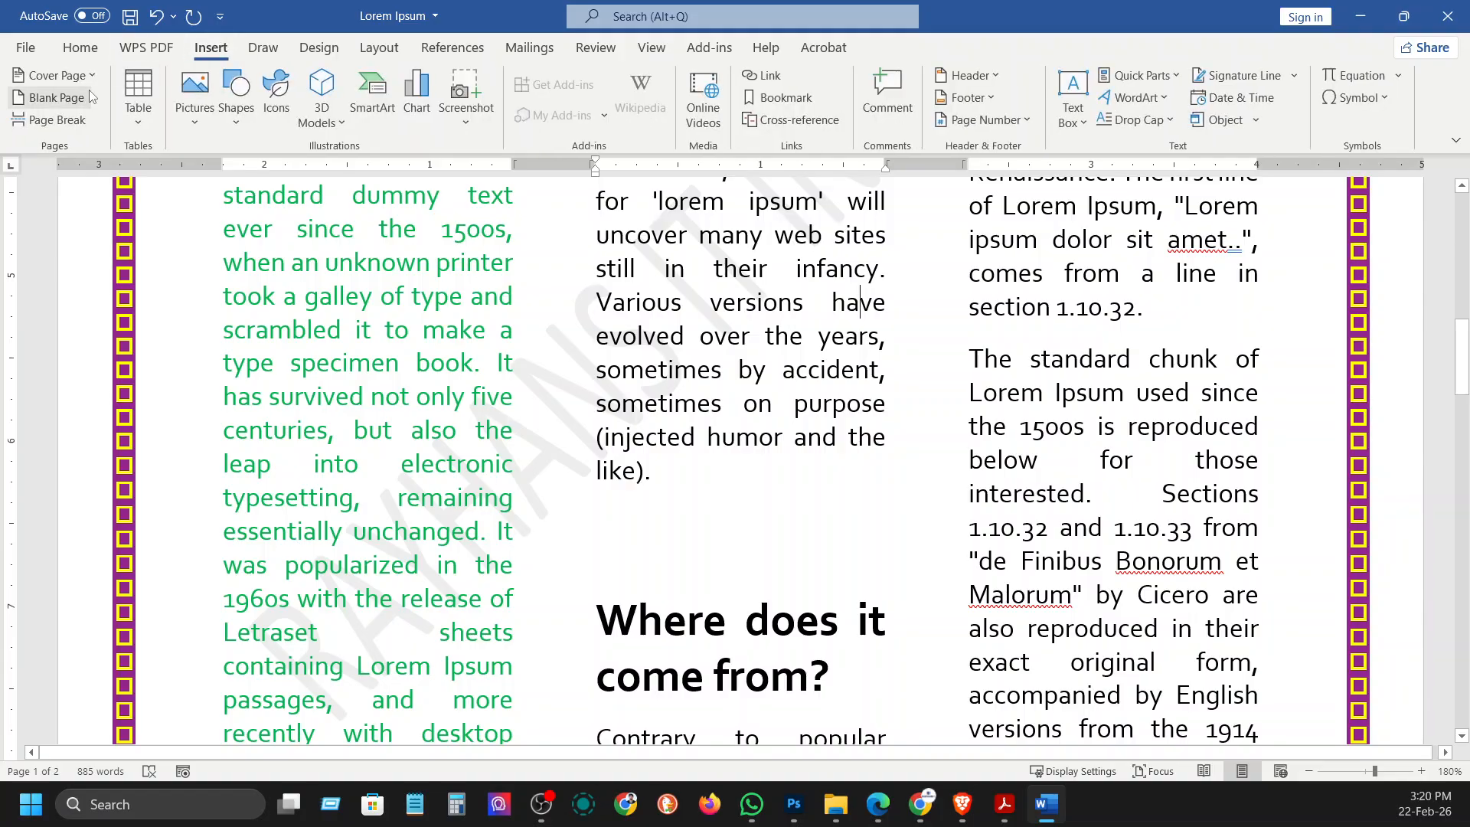
- Try a page break before the heading "Where does it come from?", check how the text moves, and undo it
{"action": "scroll", "coordinate": [457, 431], "scroll_direction": "down", "scroll_amount": 9, "text": "ctrl"}
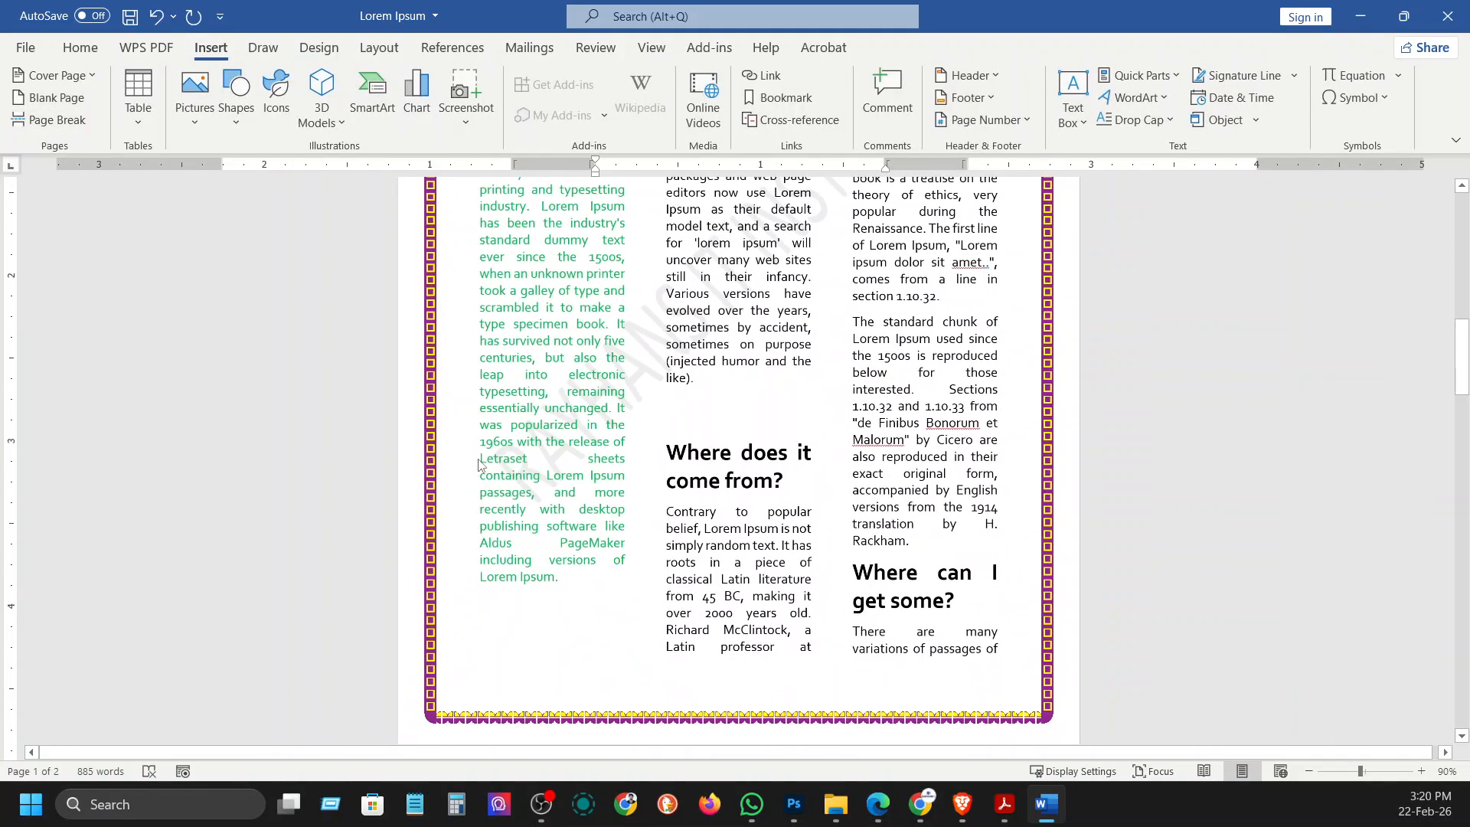
{"action": "scroll", "coordinate": [457, 431], "scroll_direction": "up", "scroll_amount": 6}
{"action": "scroll", "coordinate": [527, 423], "scroll_direction": "down", "scroll_amount": 5}
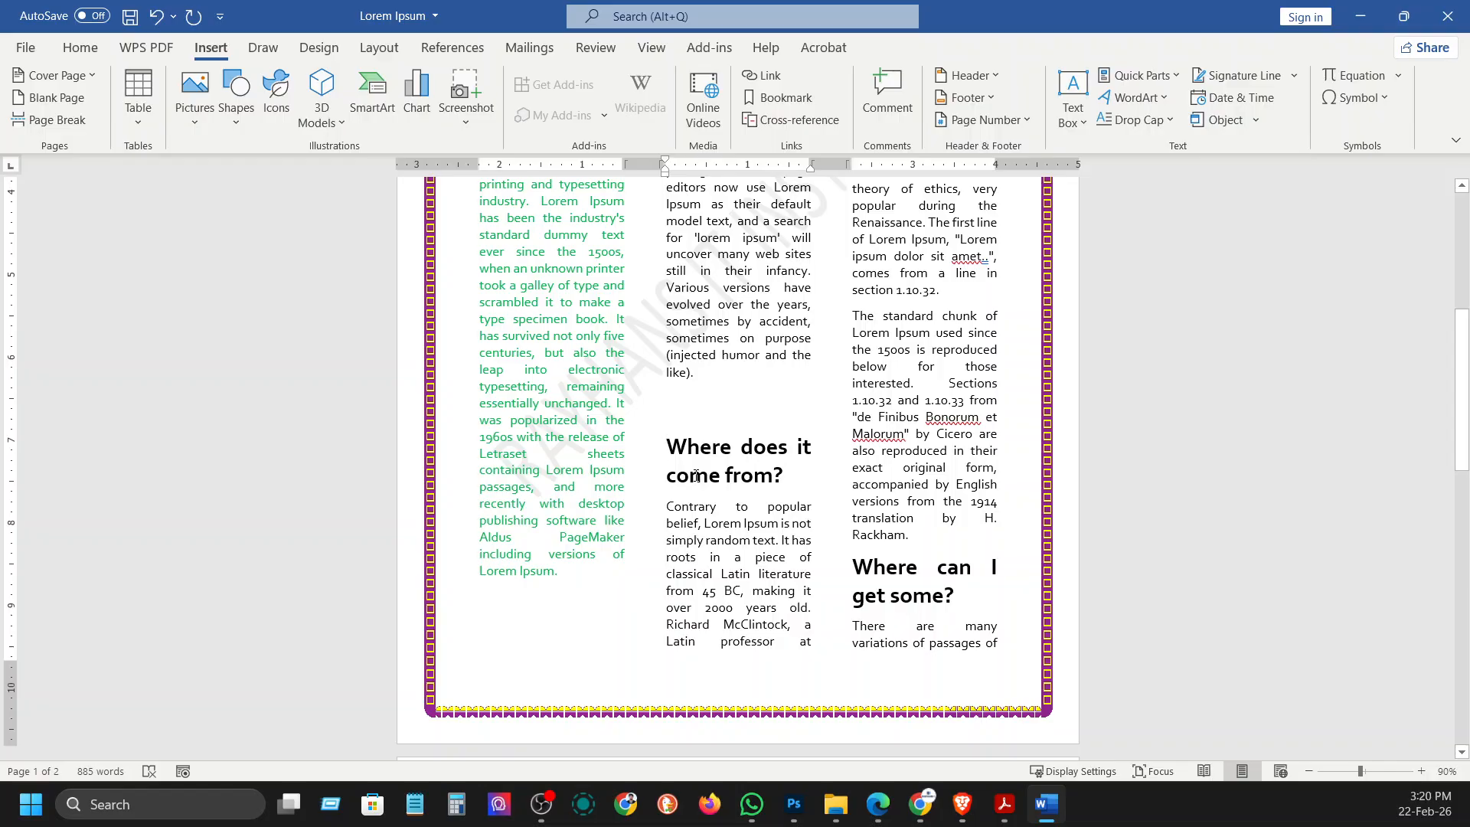
{"action": "scroll", "coordinate": [695, 474], "scroll_direction": "up", "scroll_amount": 3}
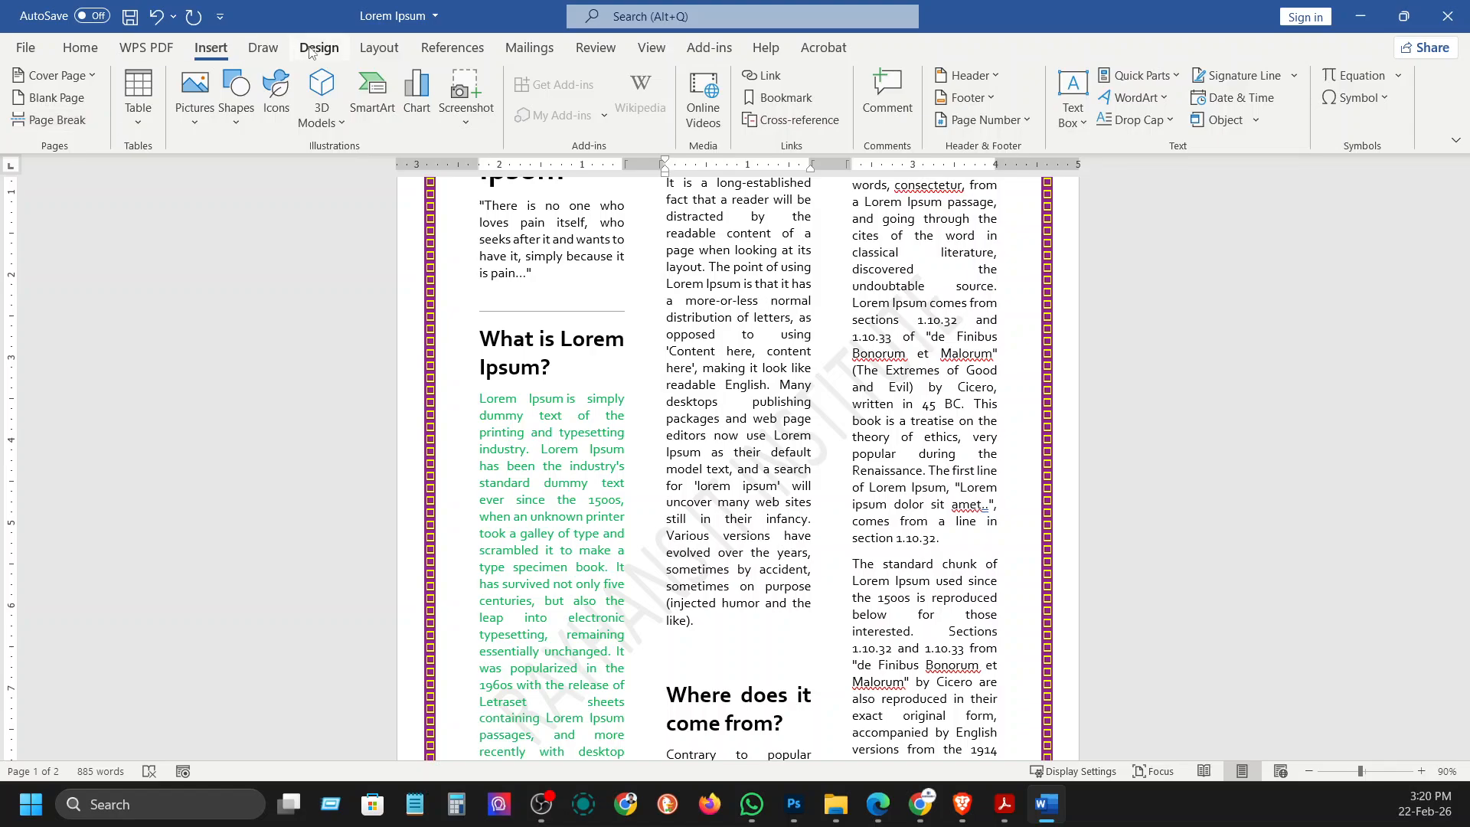
{"action": "left_click", "coordinate": [379, 47]}
{"action": "left_click", "coordinate": [234, 75]}
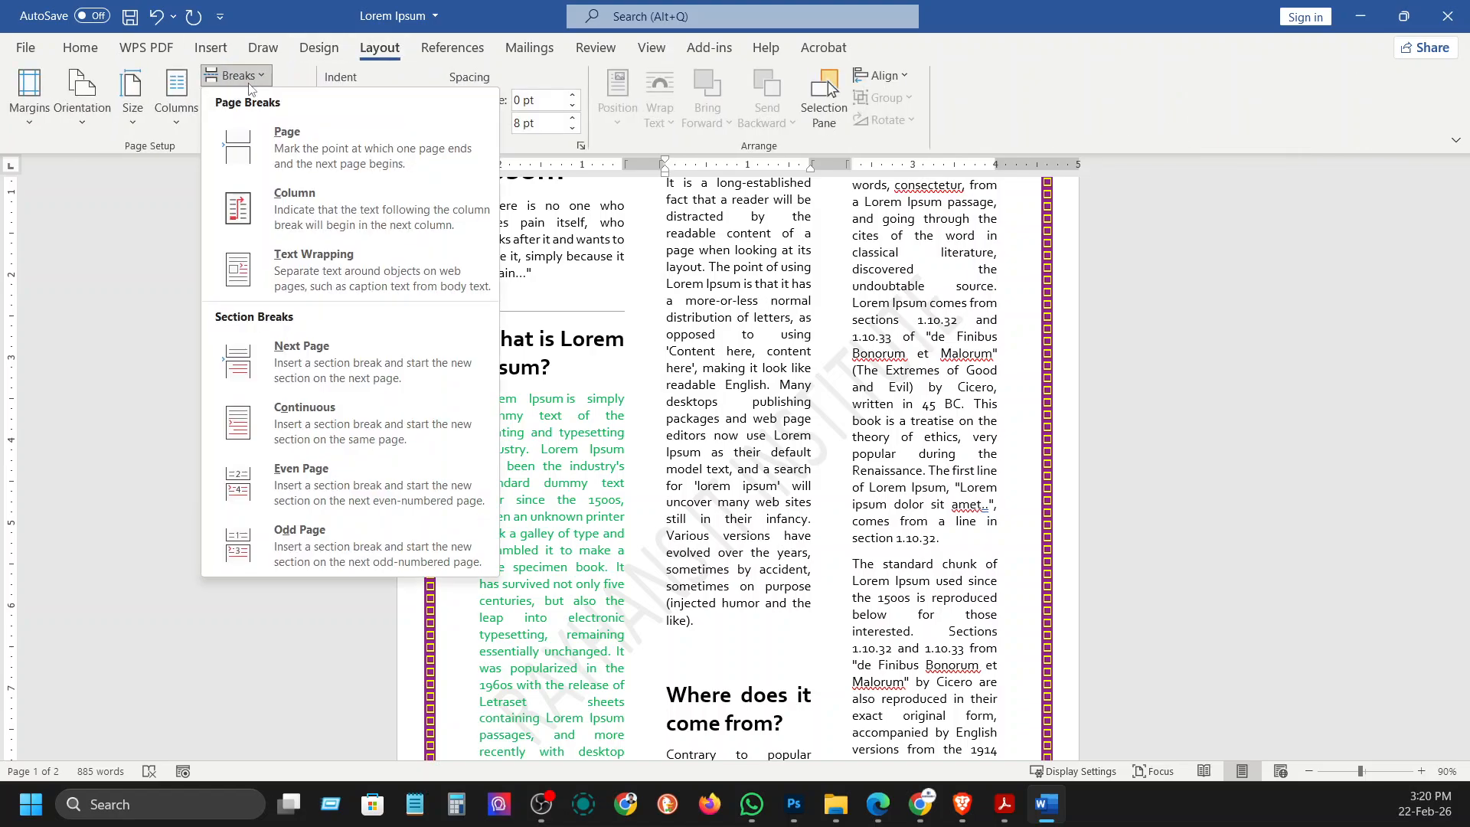
{"action": "left_click", "coordinate": [261, 141]}
{"action": "scroll", "coordinate": [567, 515], "scroll_direction": "down", "scroll_amount": 5}
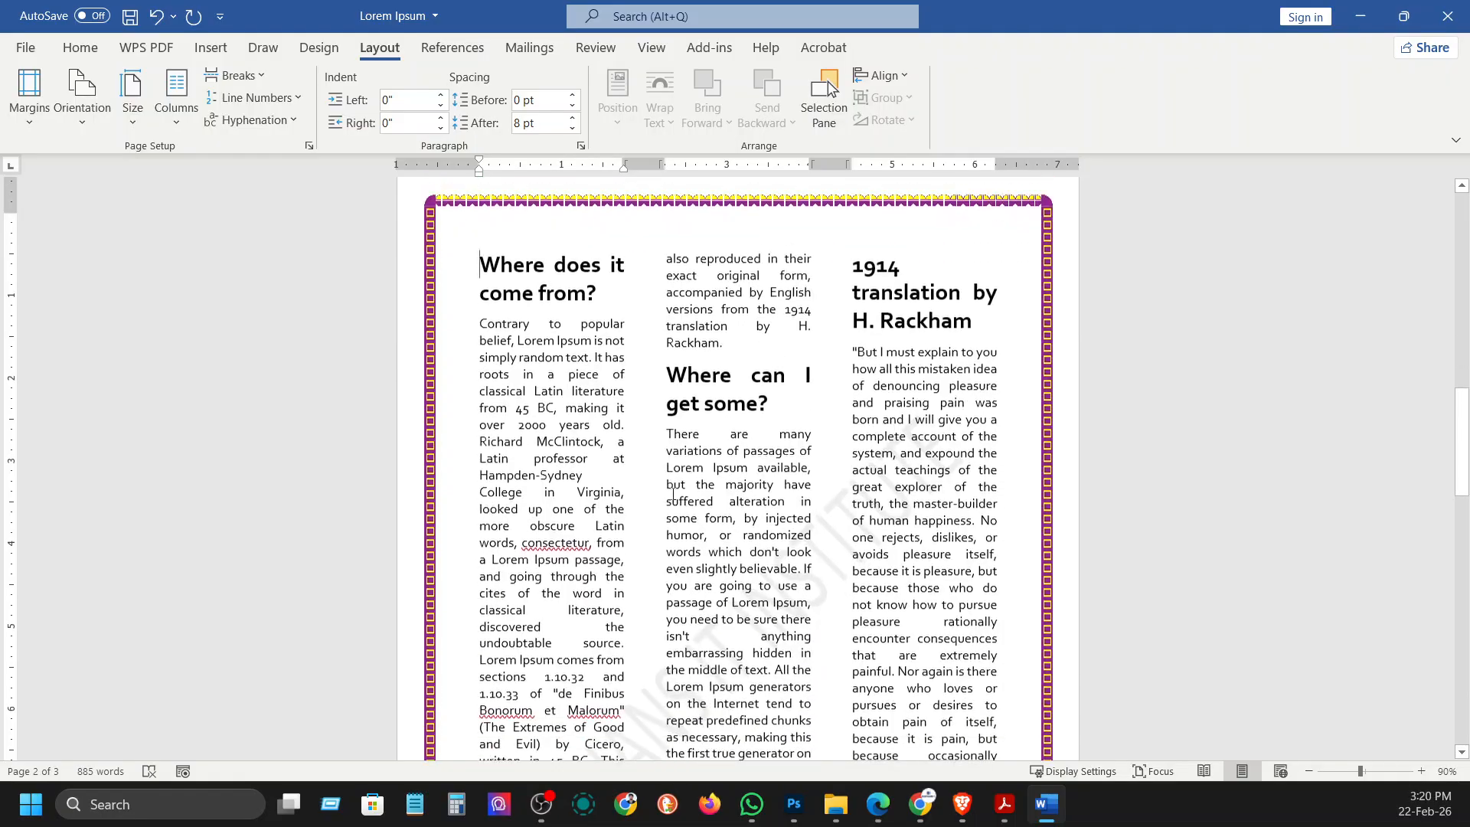
{"action": "scroll", "coordinate": [673, 494], "scroll_direction": "down", "scroll_amount": 1}
{"action": "key", "text": "ctrl+z"}
{"action": "scroll", "coordinate": [804, 421], "scroll_direction": "up", "scroll_amount": 8}
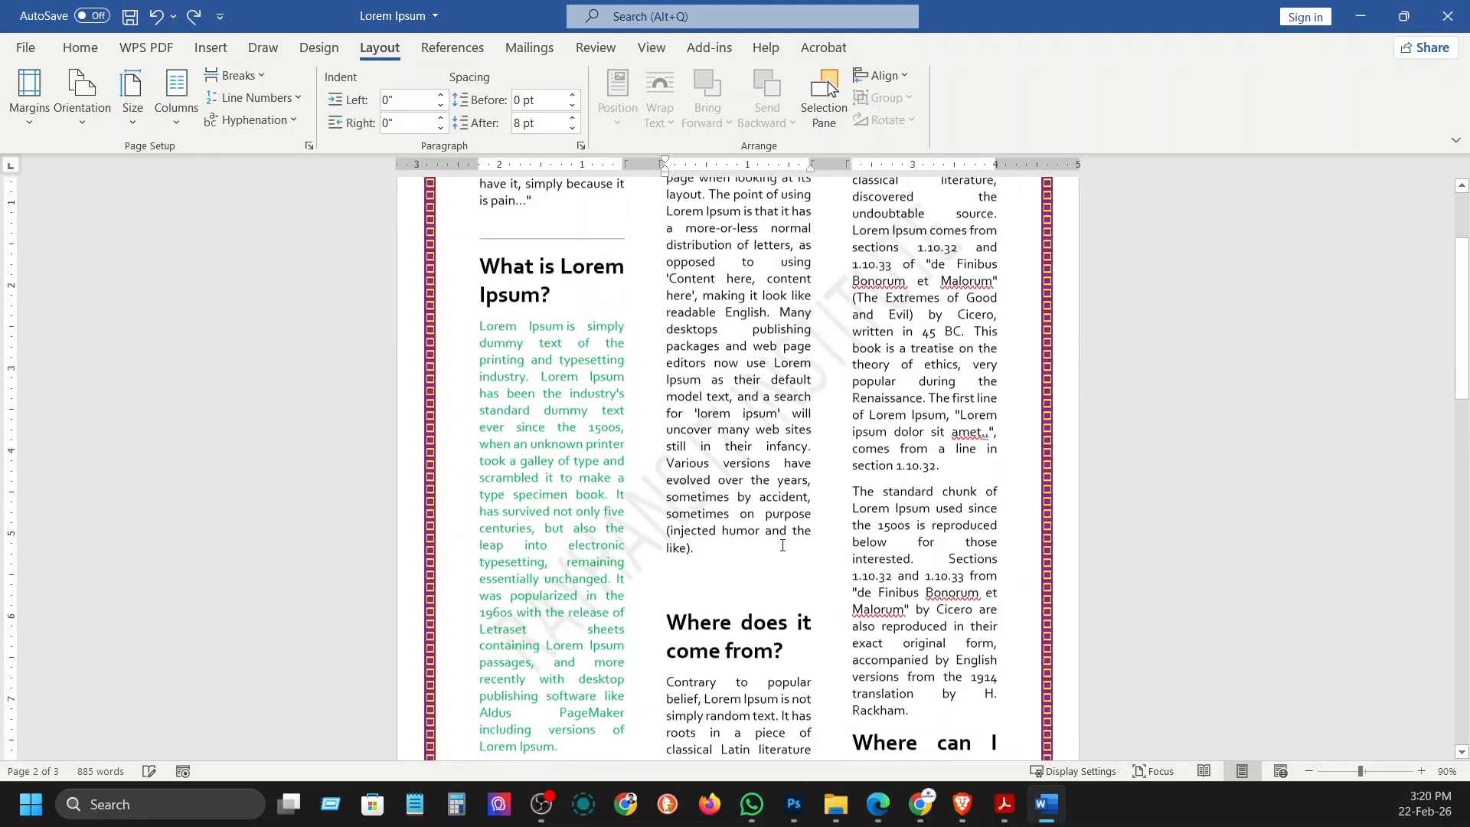
- Insert a column break before the heading "Where does it come from?"
{"action": "scroll", "coordinate": [738, 659], "scroll_direction": "down", "scroll_amount": 2}
{"action": "scroll", "coordinate": [682, 637], "scroll_direction": "up", "scroll_amount": 5}
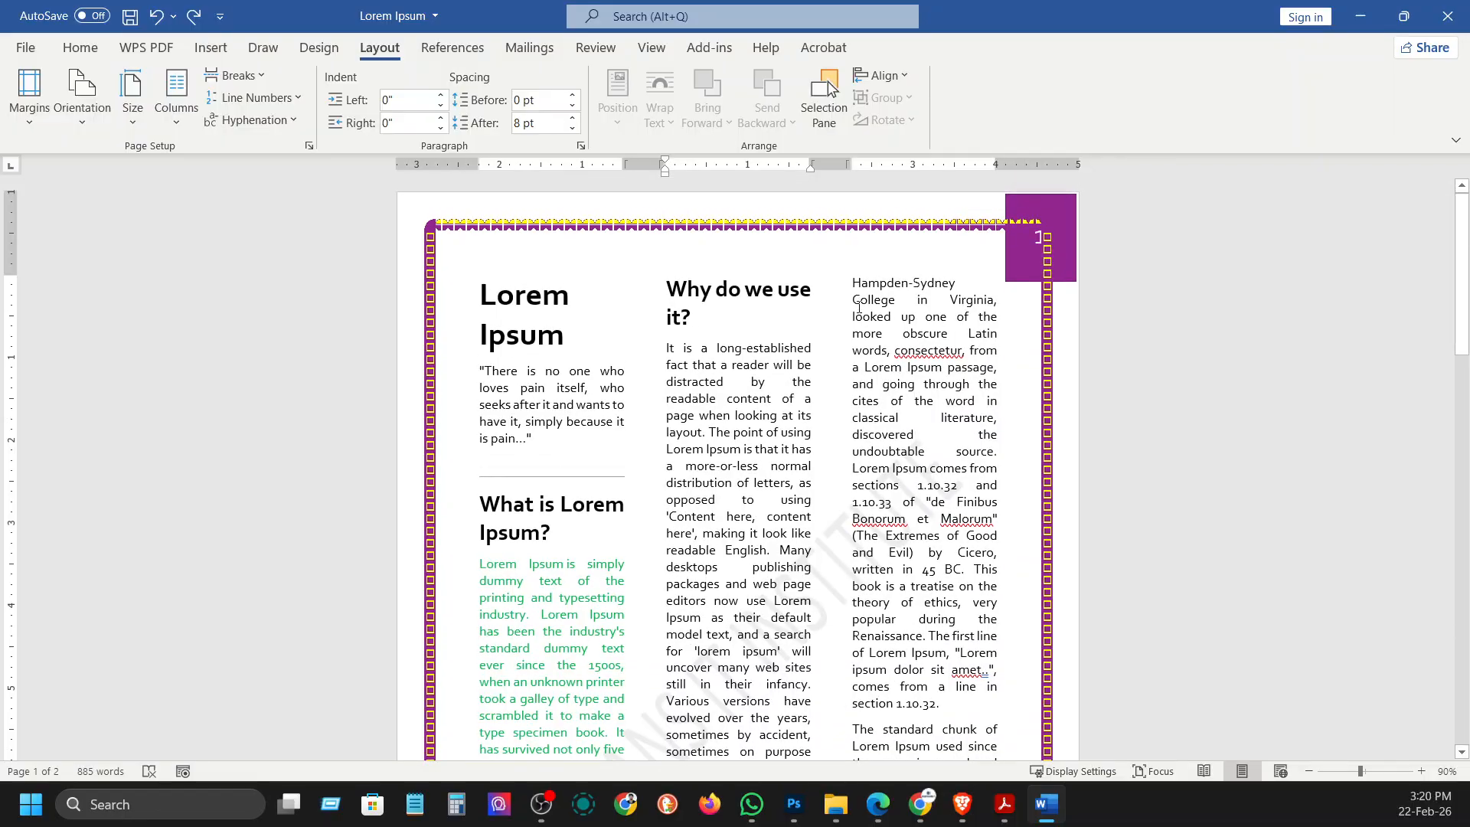
{"action": "scroll", "coordinate": [861, 292], "scroll_direction": "down", "scroll_amount": 4}
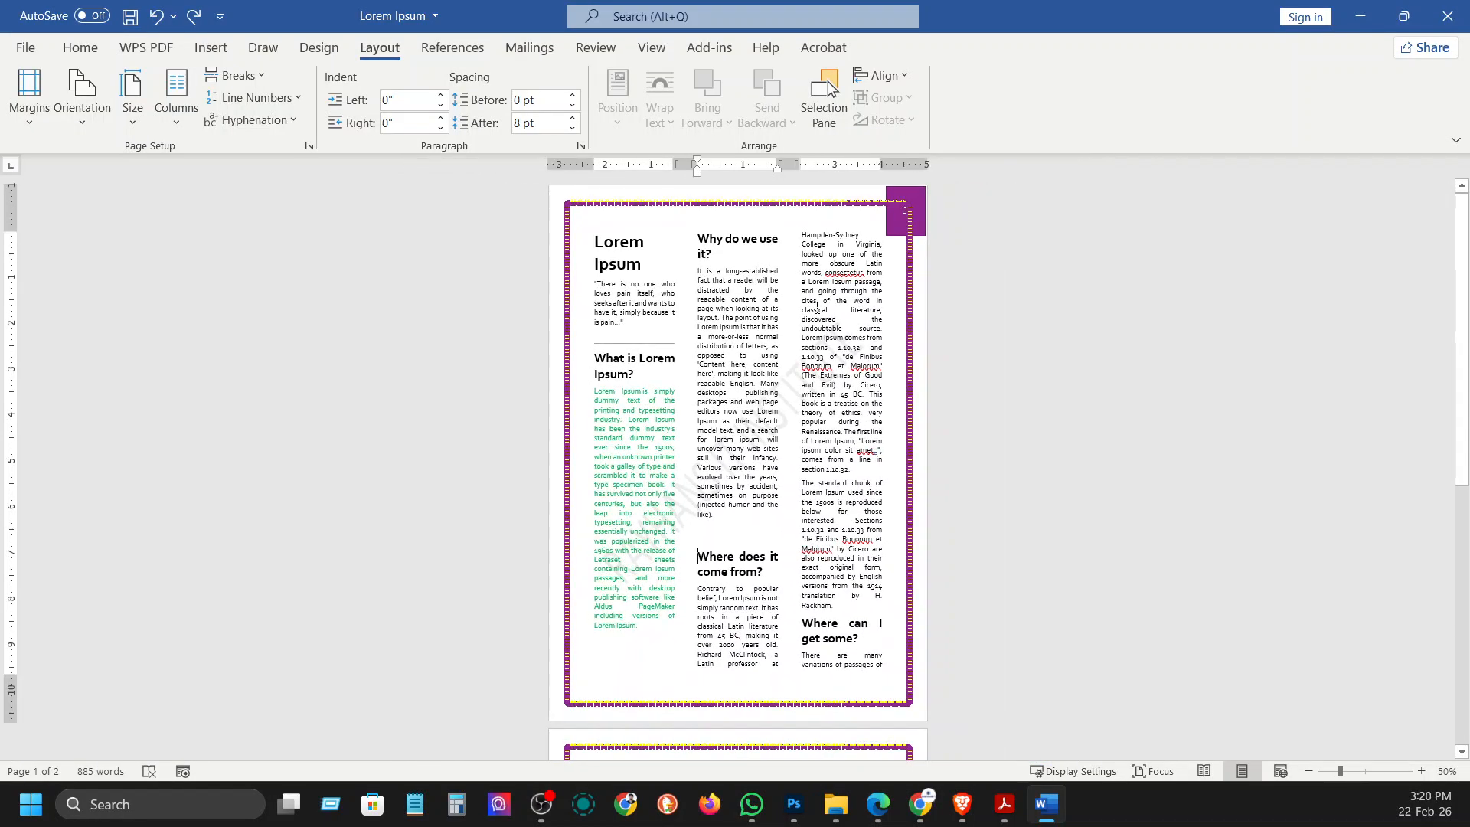
{"action": "scroll", "coordinate": [850, 314], "scroll_direction": "up", "scroll_amount": 2}
{"action": "scroll", "coordinate": [834, 340], "scroll_direction": "down", "scroll_amount": 2}
{"action": "scroll", "coordinate": [823, 359], "scroll_direction": "up", "scroll_amount": 3}
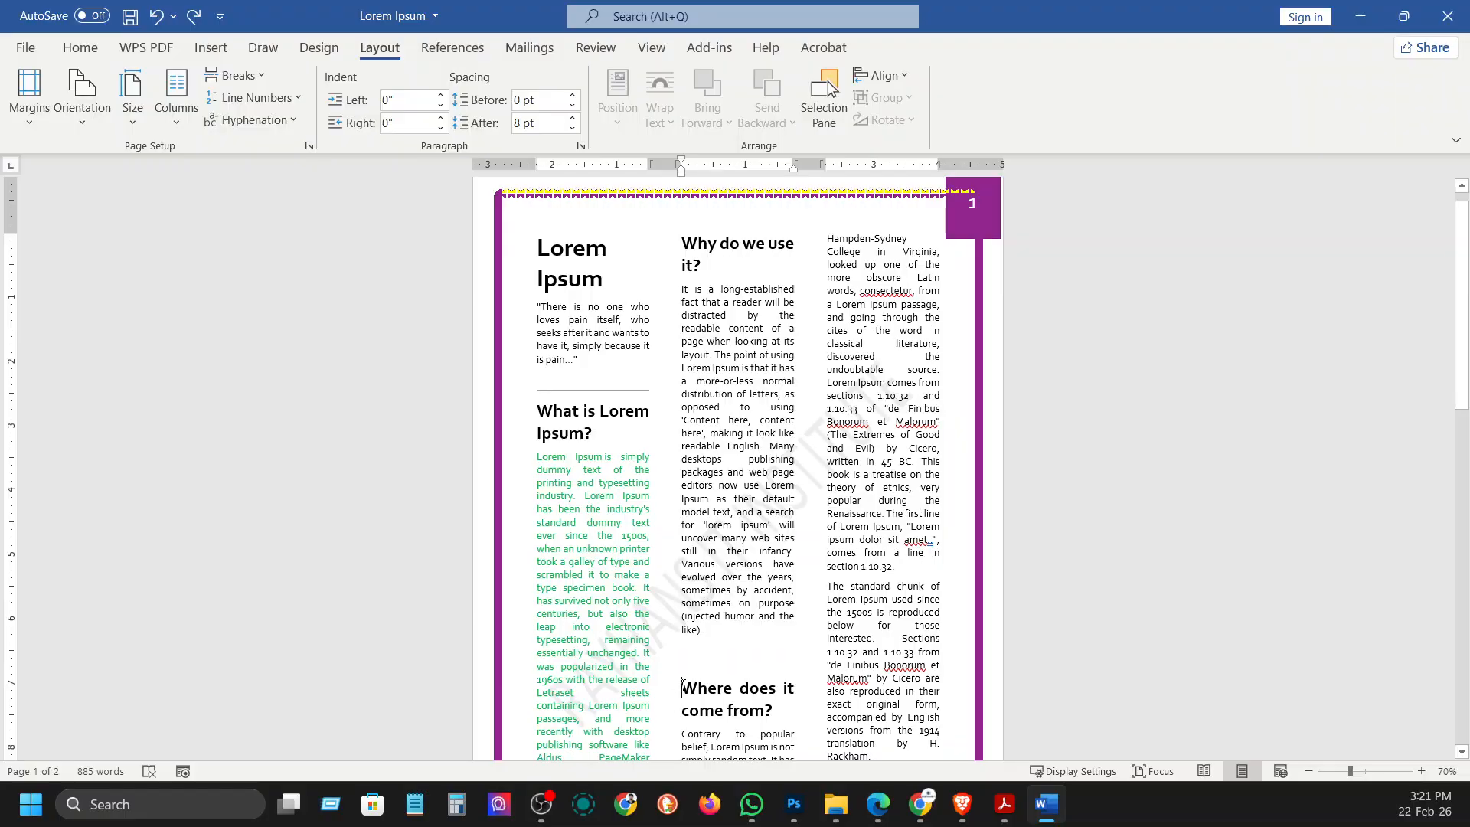
{"action": "left_click", "coordinate": [244, 91]}
{"action": "left_click", "coordinate": [239, 76]}
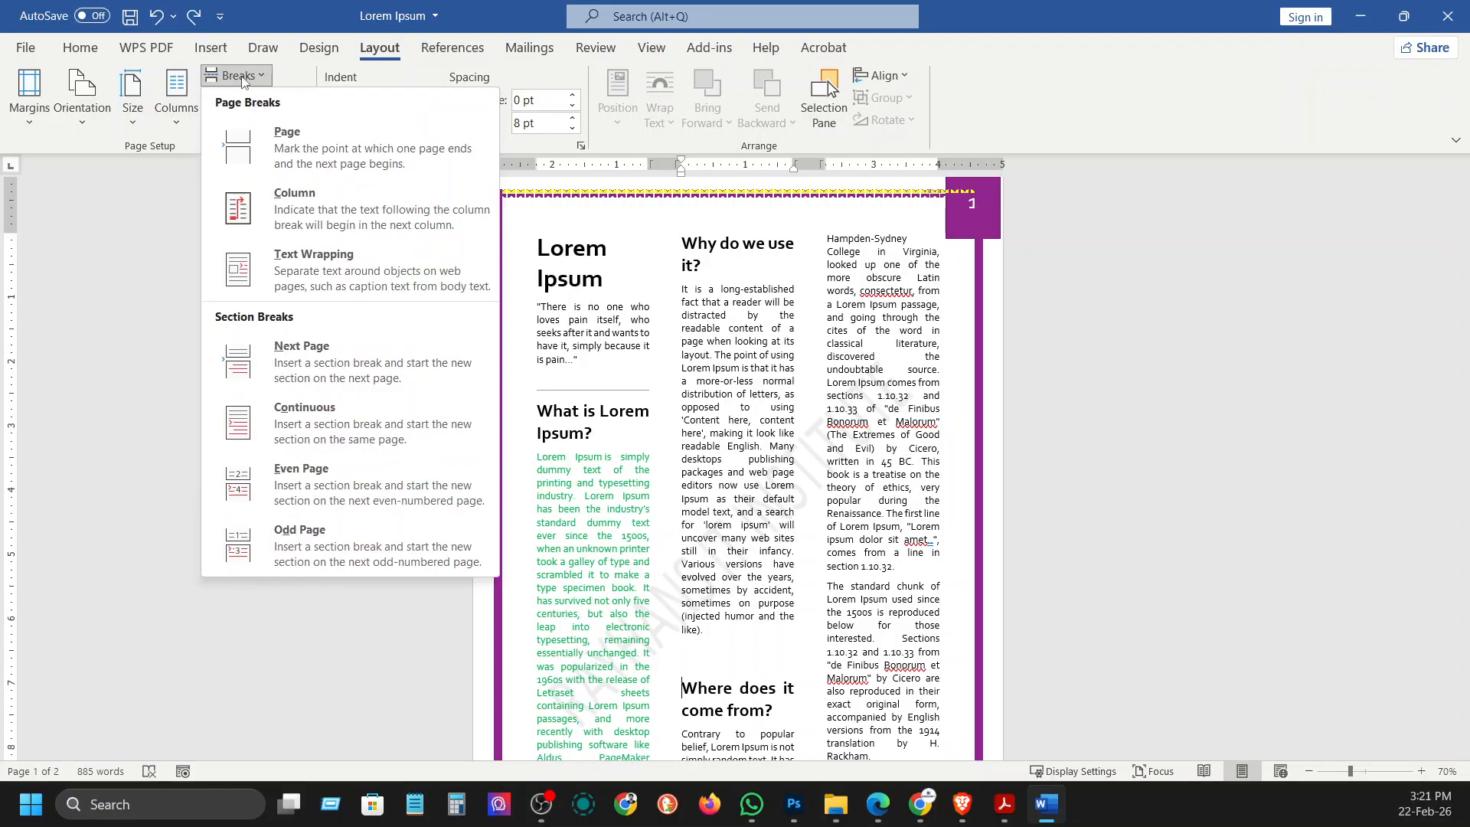
{"action": "left_click", "coordinate": [304, 203]}
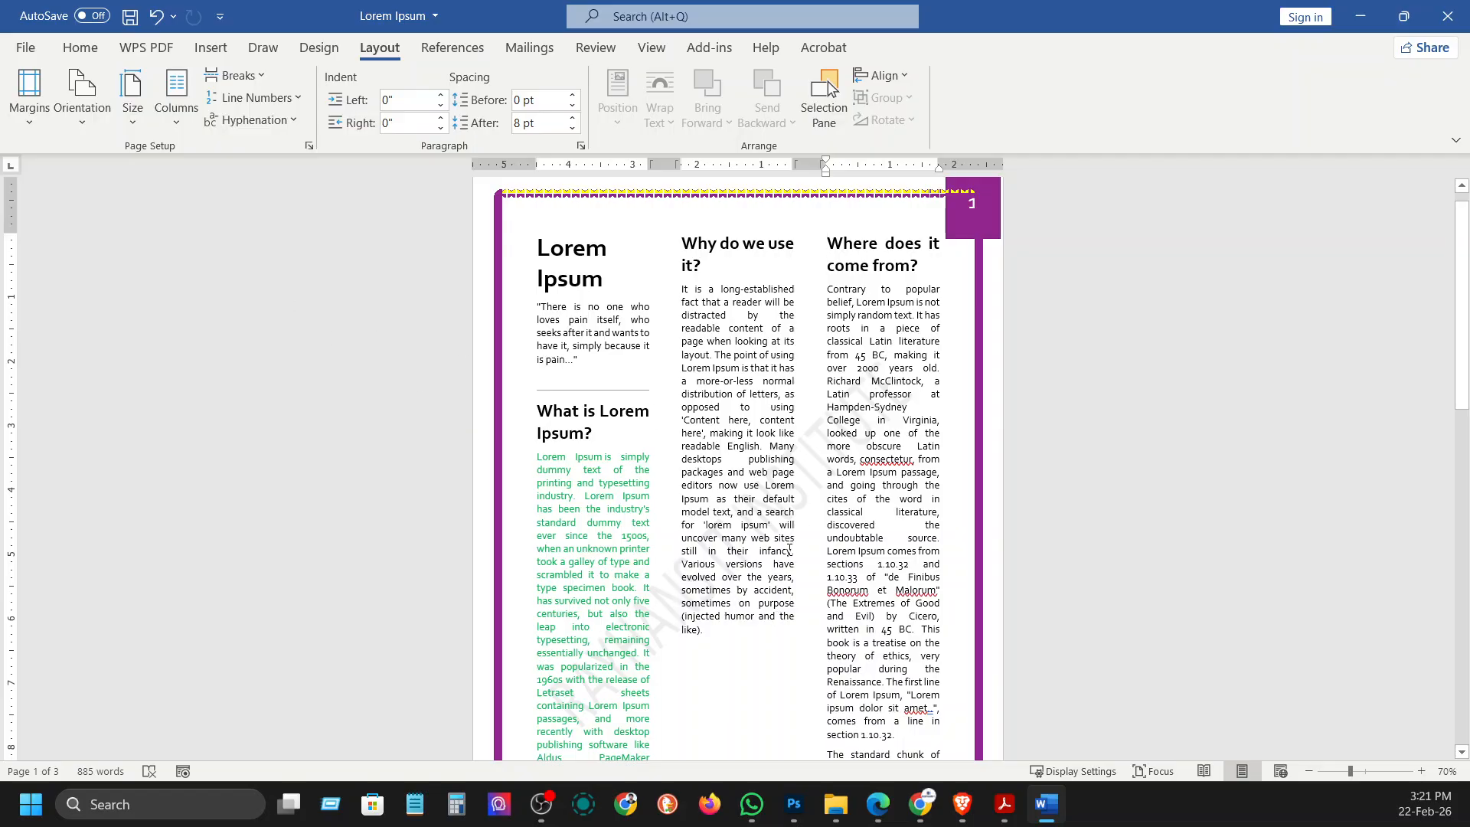
- Try another column break before the heading "What is Lorem Ipsum?" and undo both column breaks
{"action": "left_click", "coordinate": [538, 411]}
{"action": "left_click", "coordinate": [234, 75]}
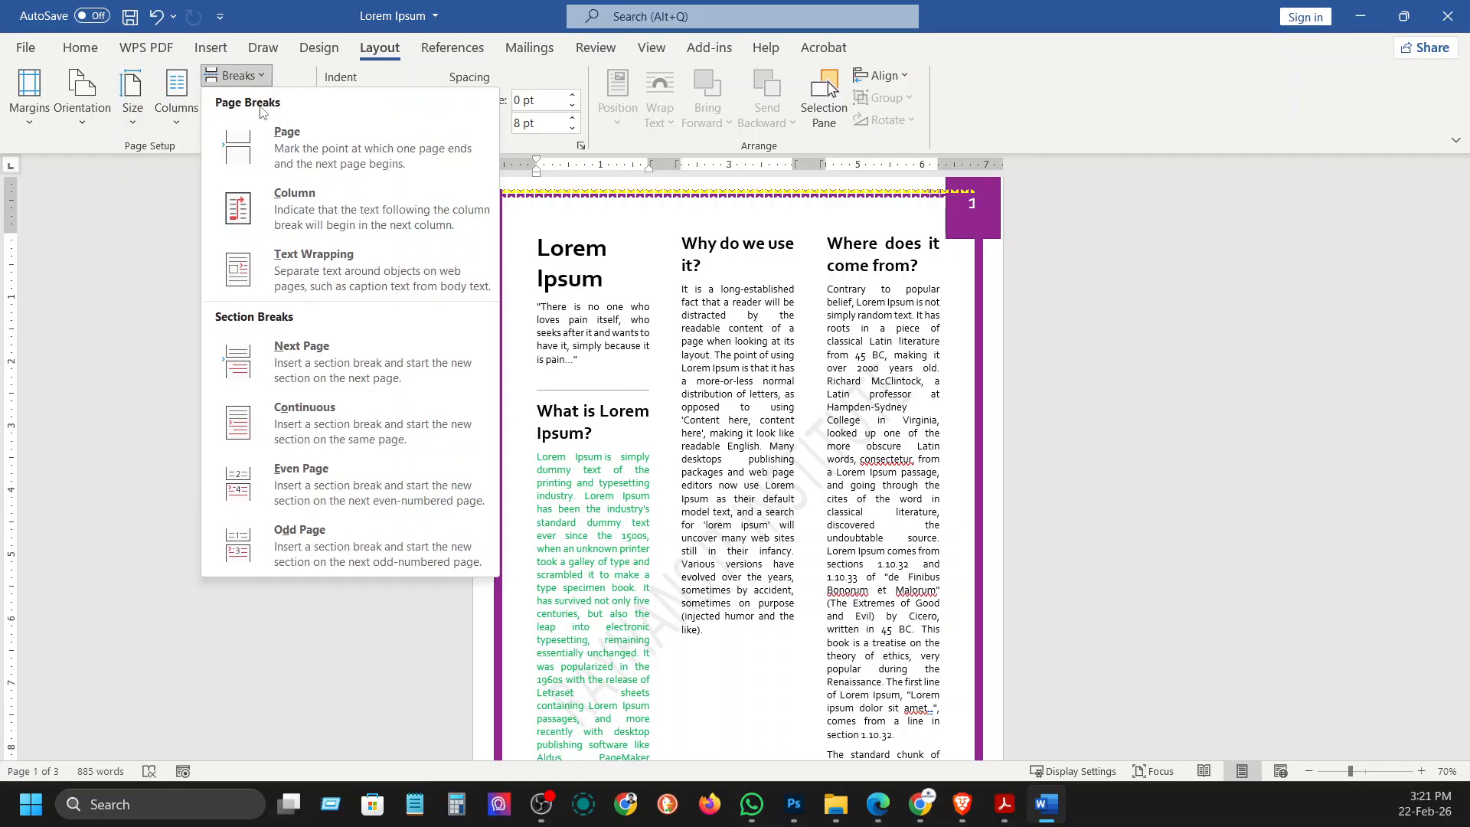
{"action": "left_click", "coordinate": [294, 197]}
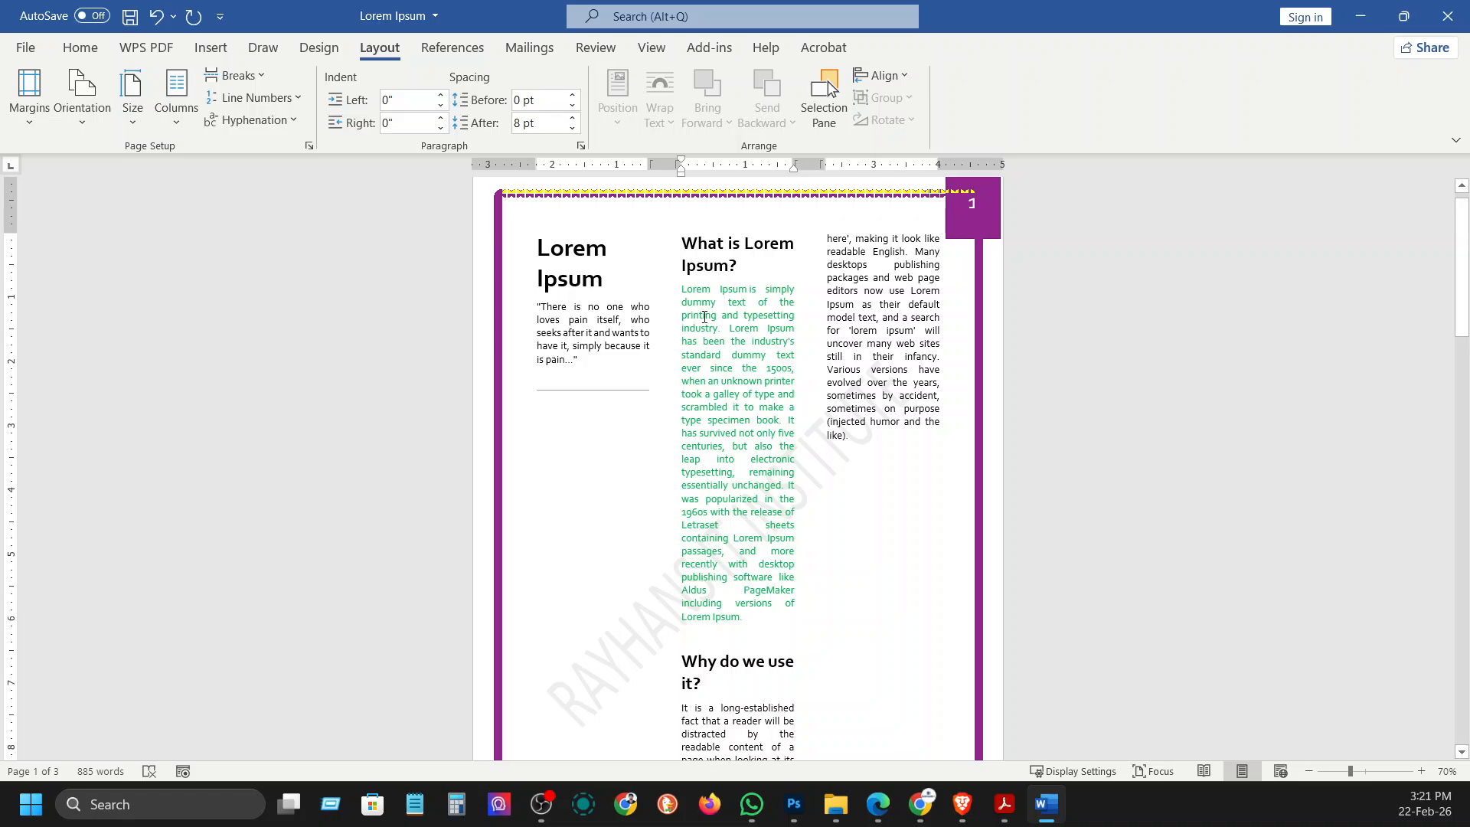
{"action": "key", "text": "ctrl+z"}
{"action": "key", "text": "ctrl+z"}
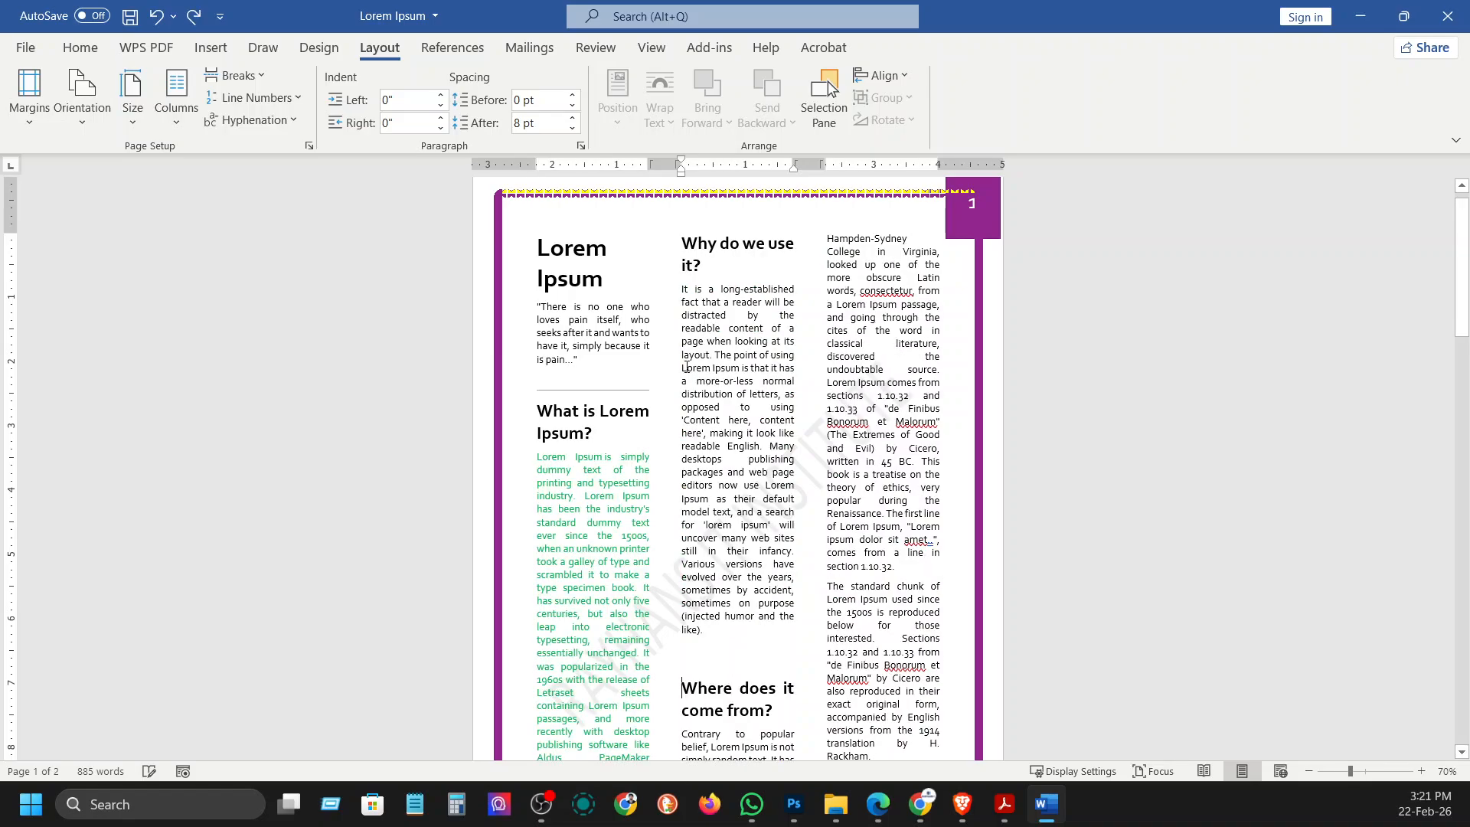
- Insert a page break before "Where does it come from?" again and check the transition between the pages
{"action": "scroll", "coordinate": [665, 517], "scroll_direction": "down", "scroll_amount": 3}
{"action": "left_click", "coordinate": [234, 75]}
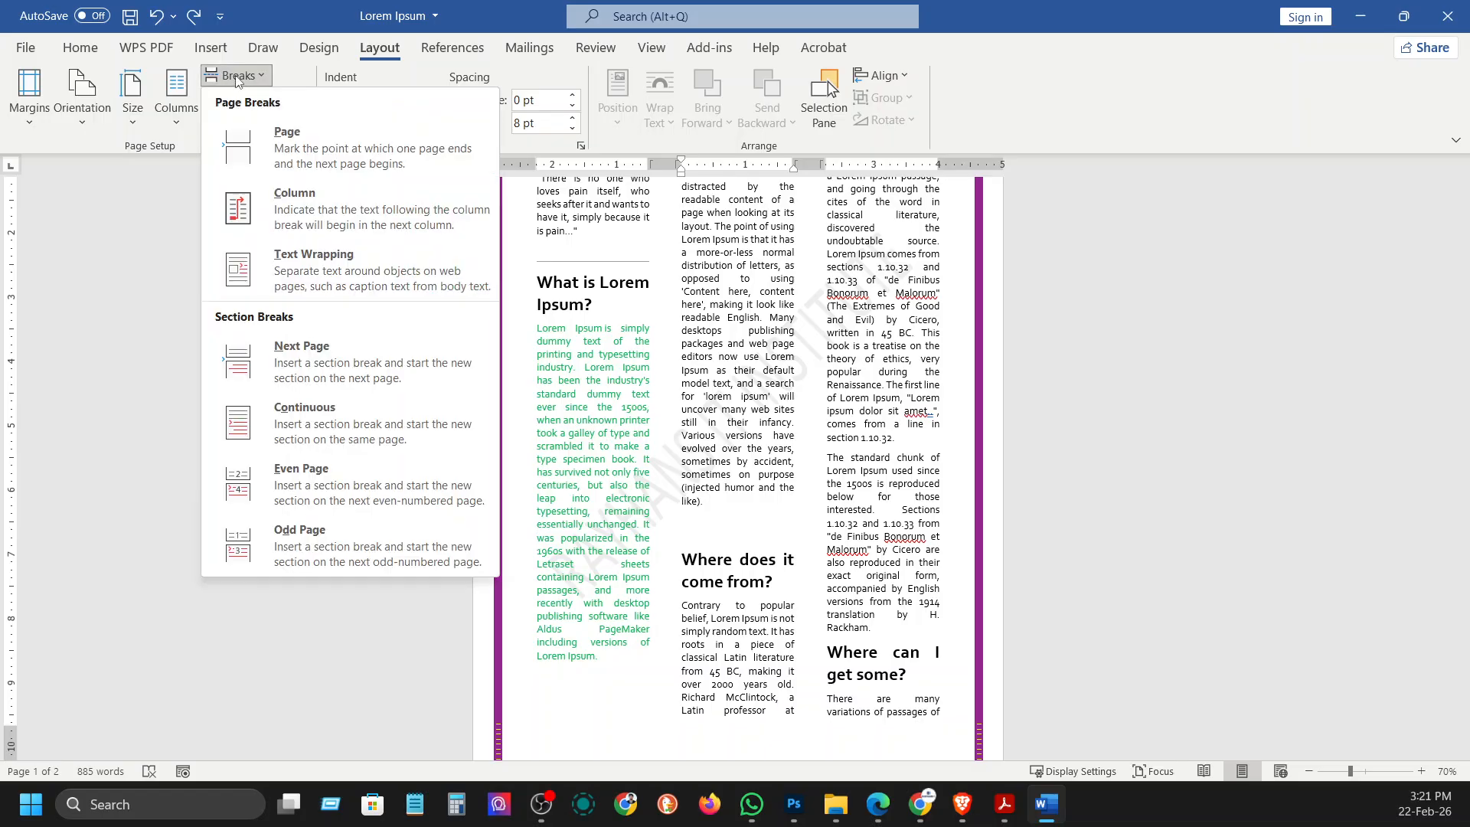
{"action": "left_click", "coordinate": [283, 157]}
{"action": "scroll", "coordinate": [744, 596], "scroll_direction": "down", "scroll_amount": 4}
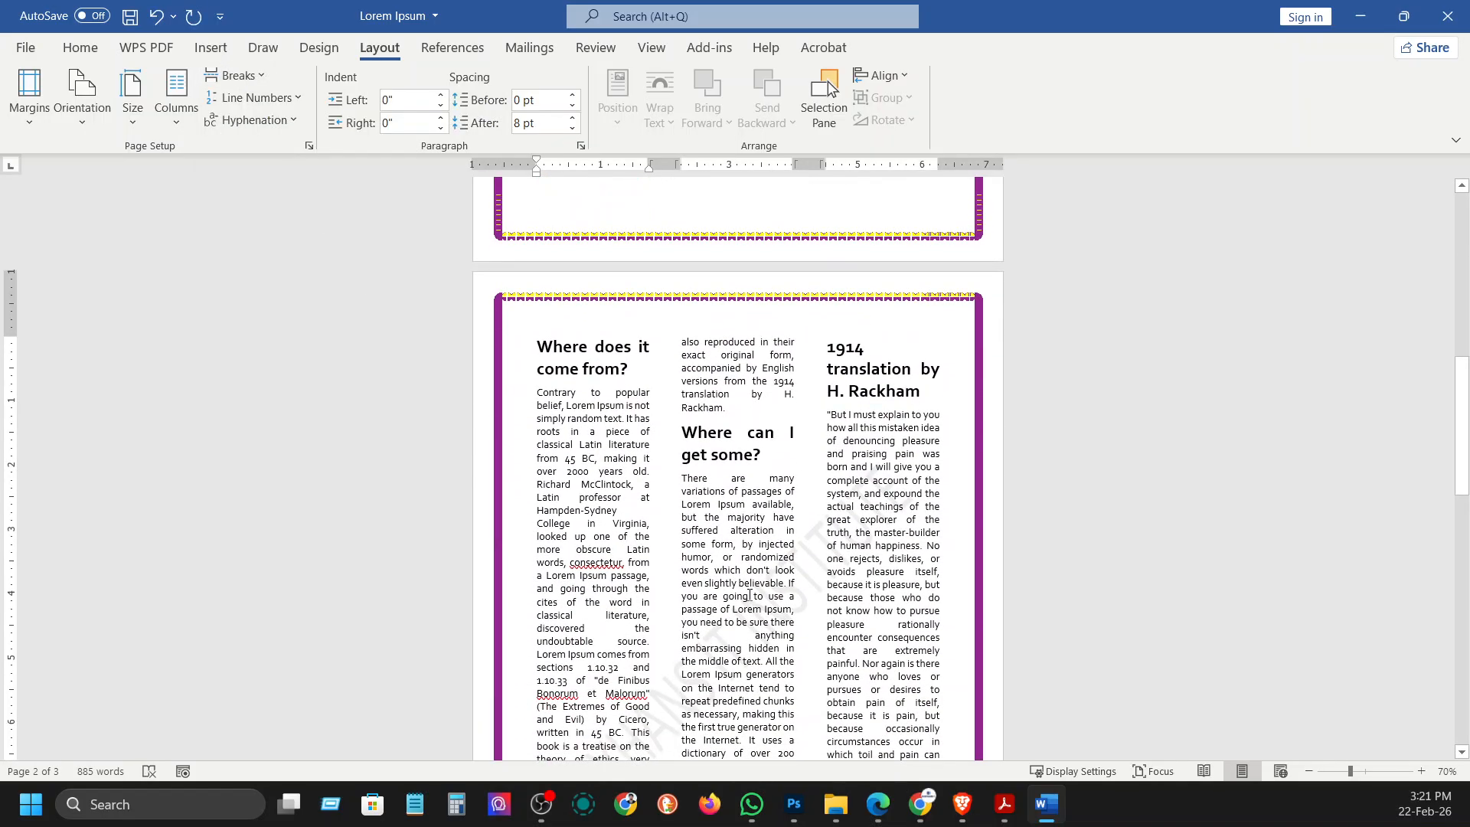
{"action": "scroll", "coordinate": [749, 595], "scroll_direction": "up", "scroll_amount": 3}
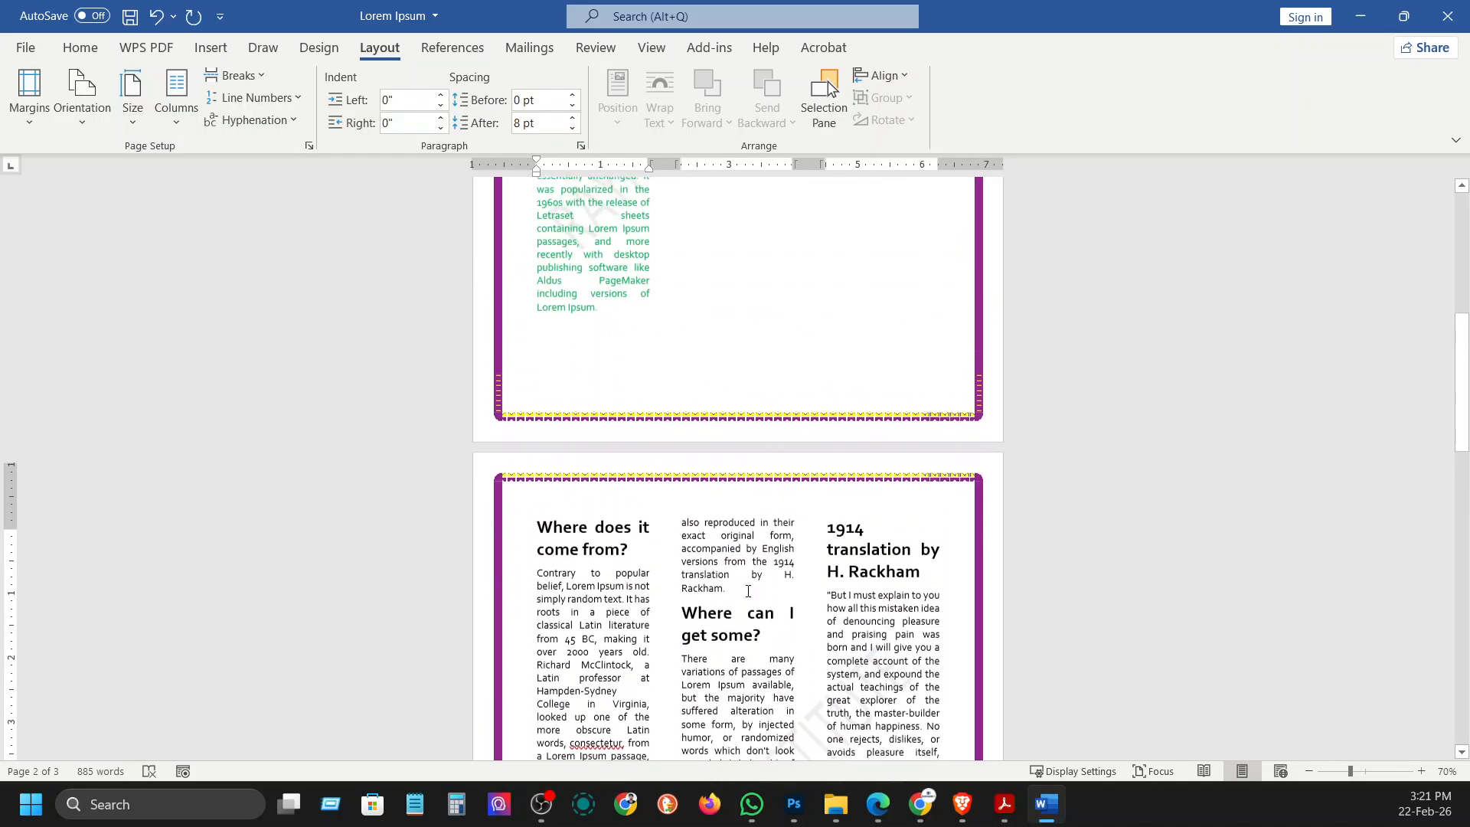
- Compare the layout breaks with the Page Break insertion command, and undo the page break before "Where does it come from?"
{"action": "left_click", "coordinate": [234, 75]}
{"action": "left_click", "coordinate": [211, 47]}
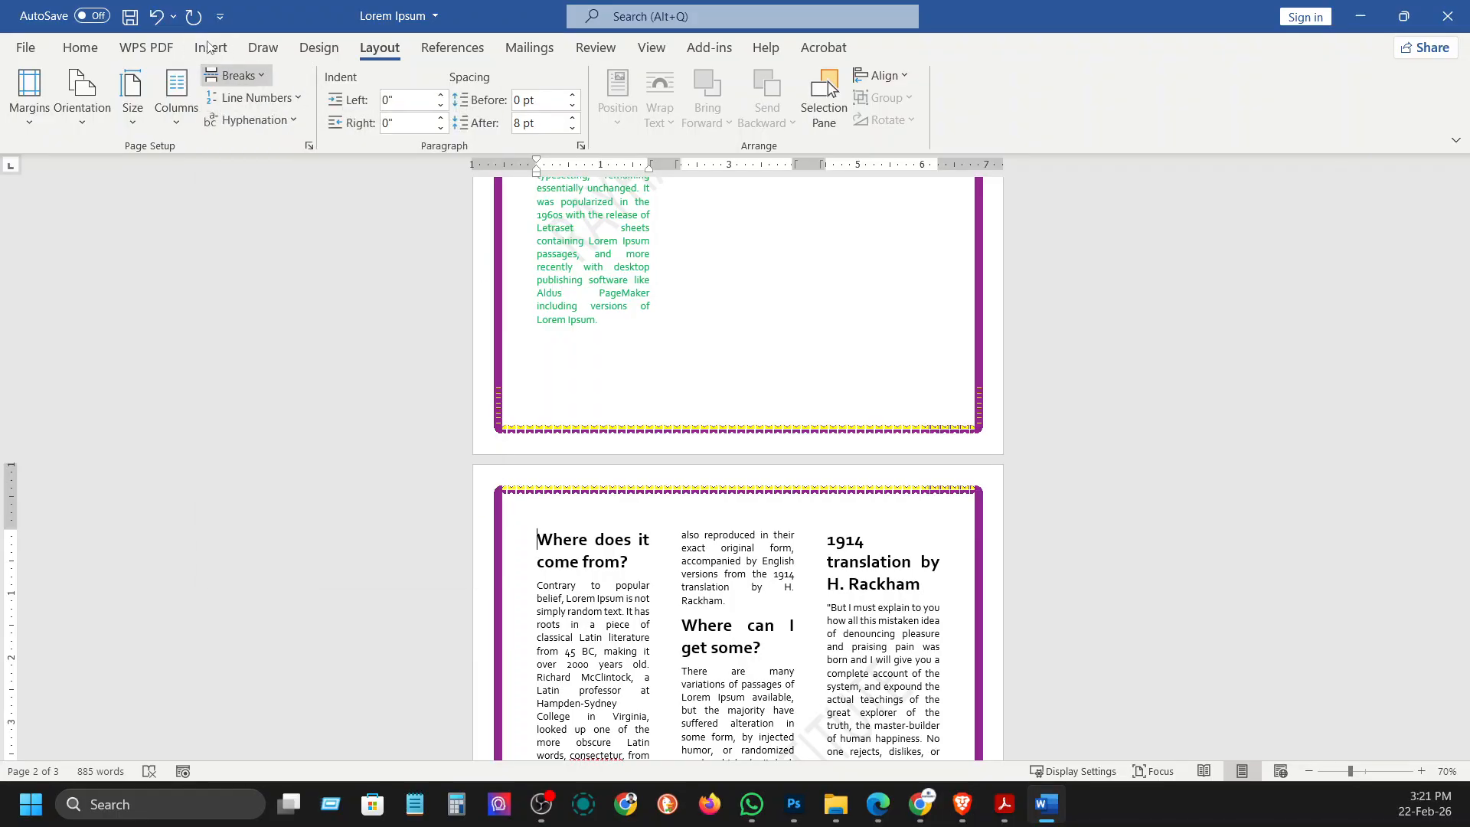
{"action": "left_click", "coordinate": [210, 48]}
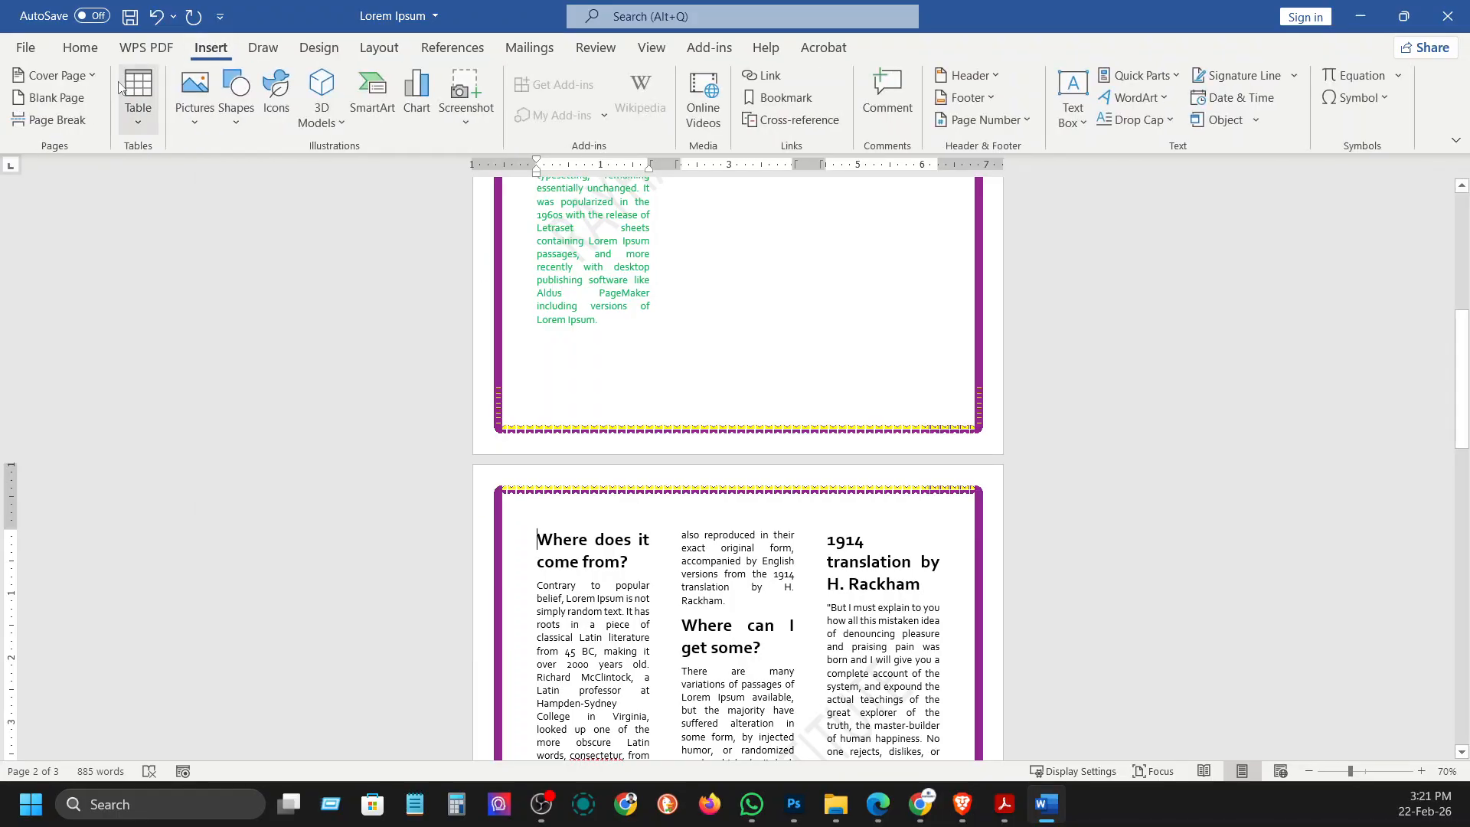
{"action": "left_click", "coordinate": [67, 122]}
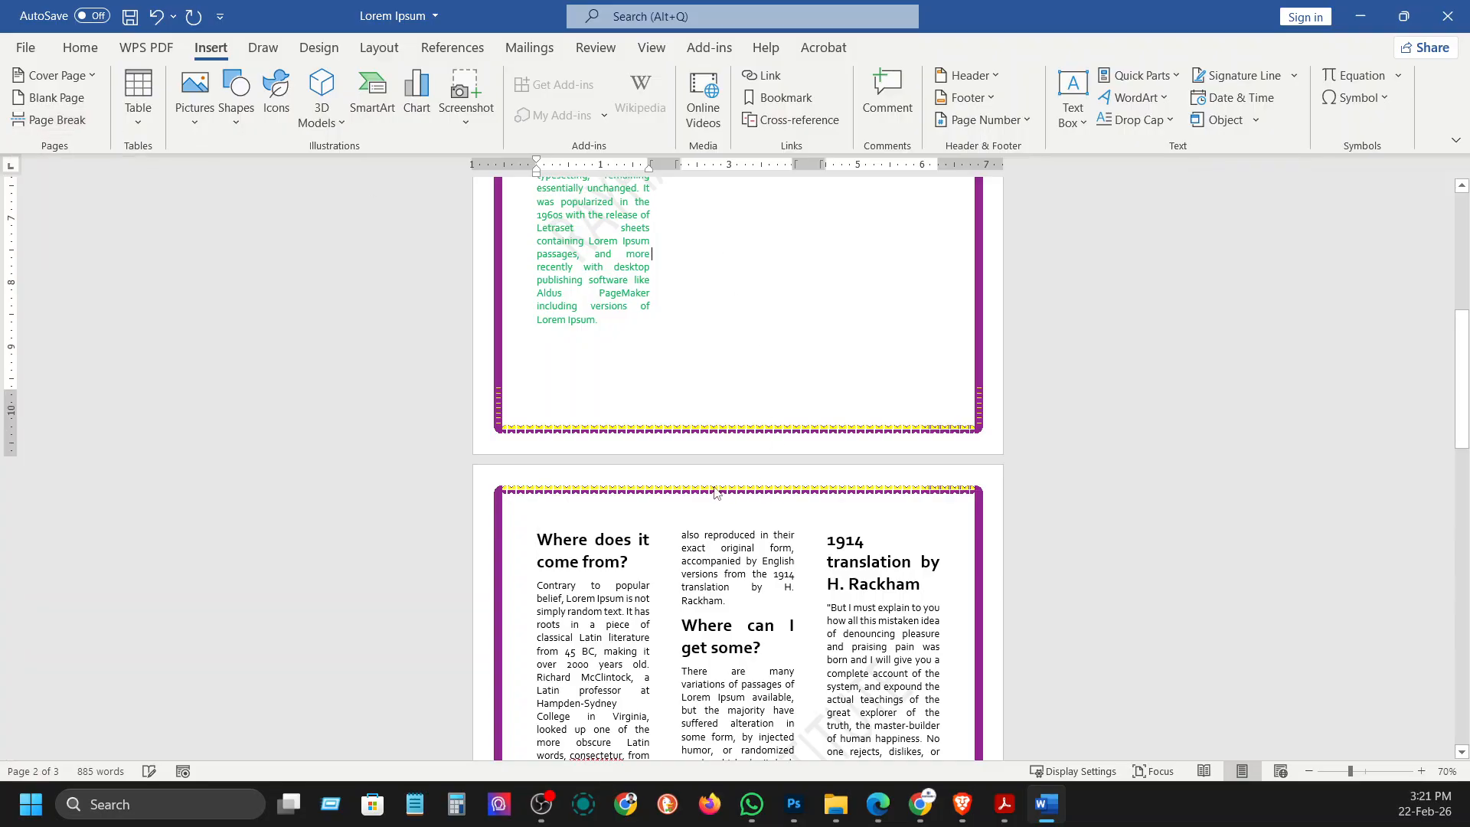
{"action": "scroll", "coordinate": [720, 428], "scroll_direction": "down", "scroll_amount": 5}
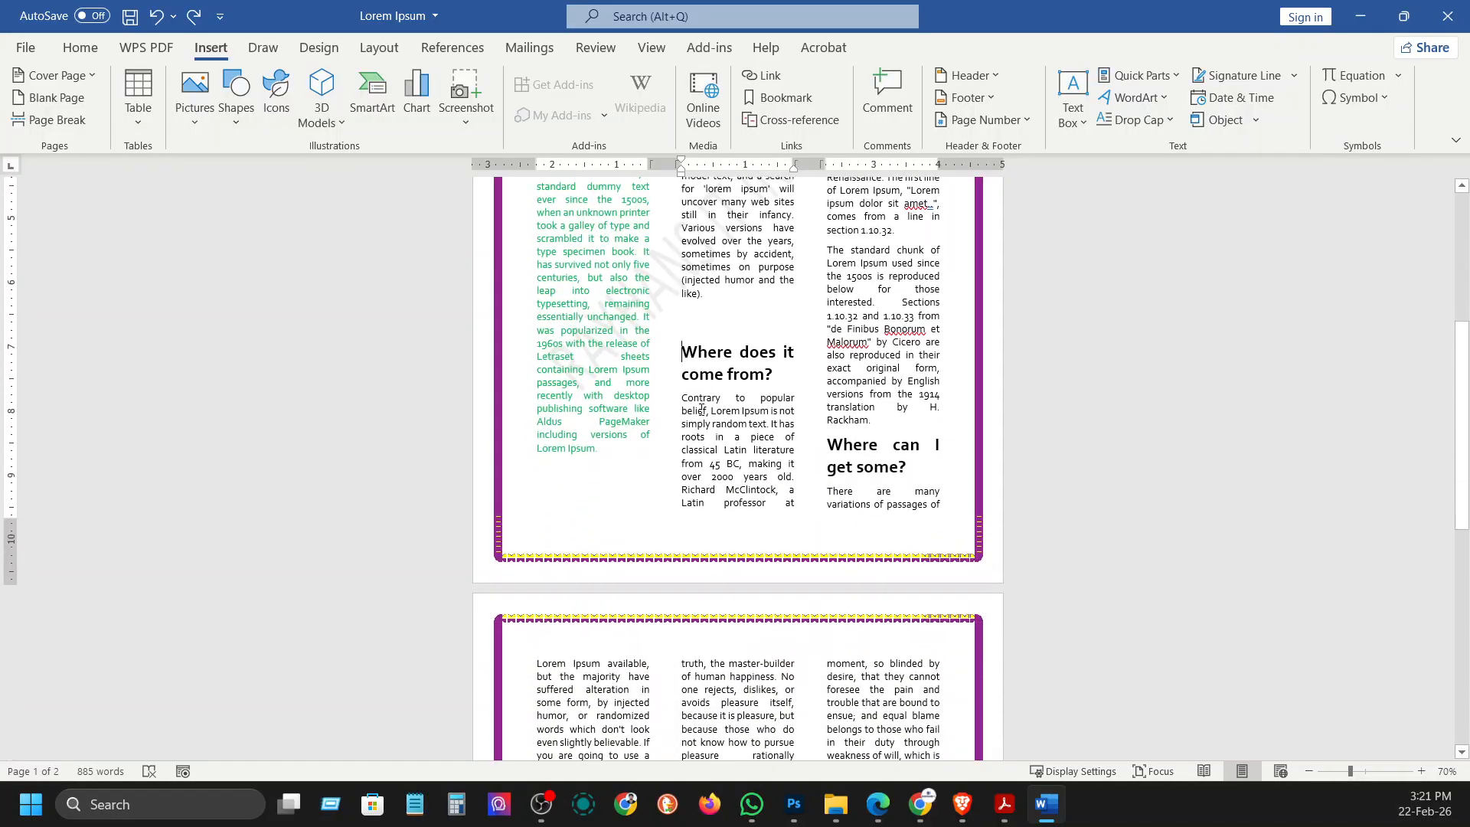
- Try to push the heading "Where does it come from?" onto the next page with blank lines, and undo them
{"action": "key", "text": "Return"}
{"action": "key", "text": "Return"}
{"action": "key", "text": "Return"}
{"action": "key", "text": "Return"}
{"action": "key", "text": "Return"}
{"action": "key", "text": "Return"}
{"action": "key", "text": "Return"}
{"action": "key", "text": "Return"}
{"action": "key", "text": "Return"}
{"action": "key", "text": "Return"}
{"action": "key", "text": "Return"}
{"action": "key", "text": "Return"}
{"action": "key", "text": "Return"}
{"action": "key", "text": "Return"}
{"action": "key", "text": "Return"}
{"action": "key", "text": "Return"}
{"action": "key", "text": "Return"}
{"action": "key", "text": "Return"}
{"action": "key", "text": "Return"}
{"action": "key", "text": "Return"}
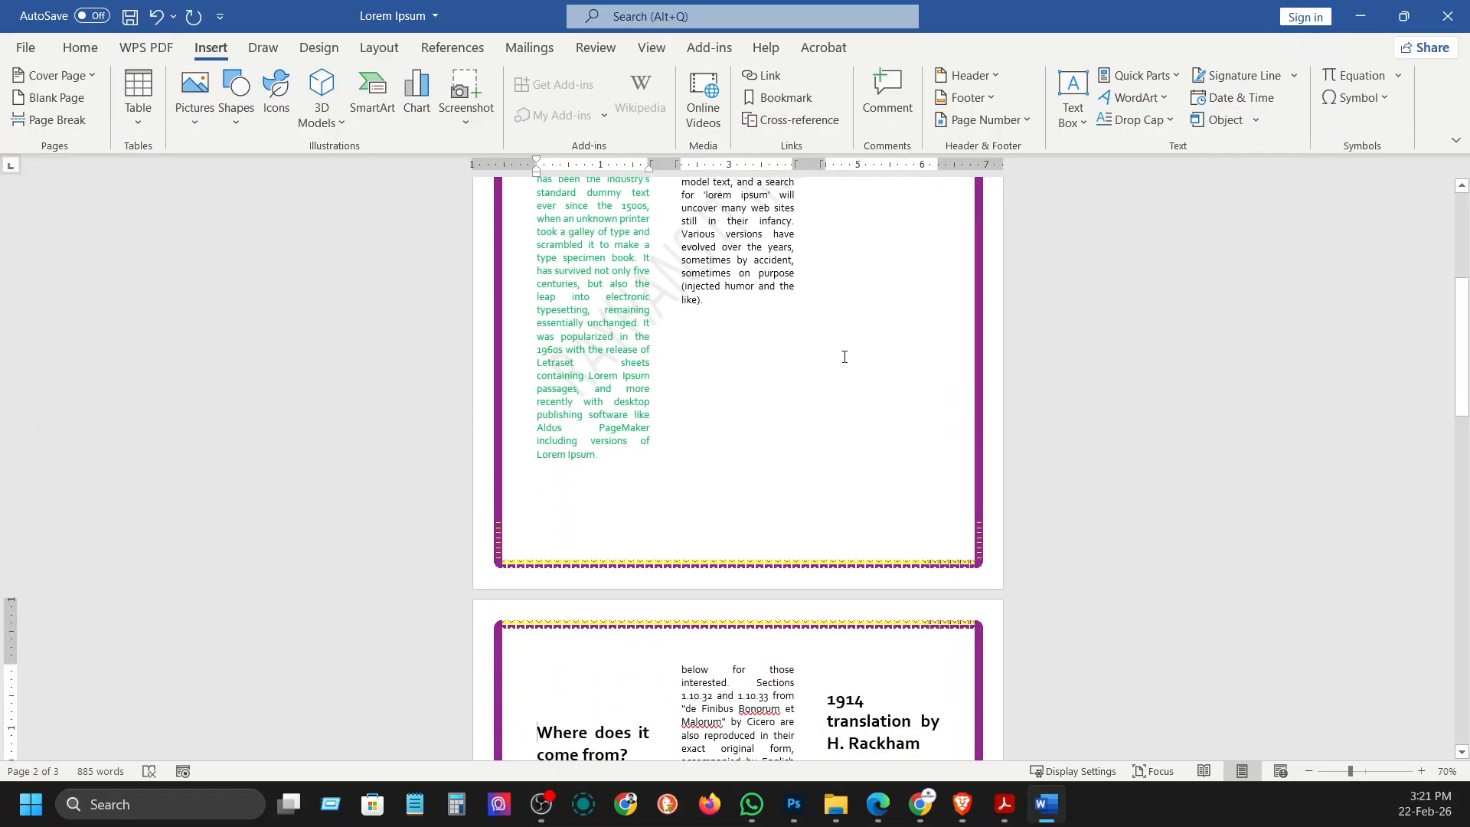
{"action": "key", "text": "ctrl+z"}
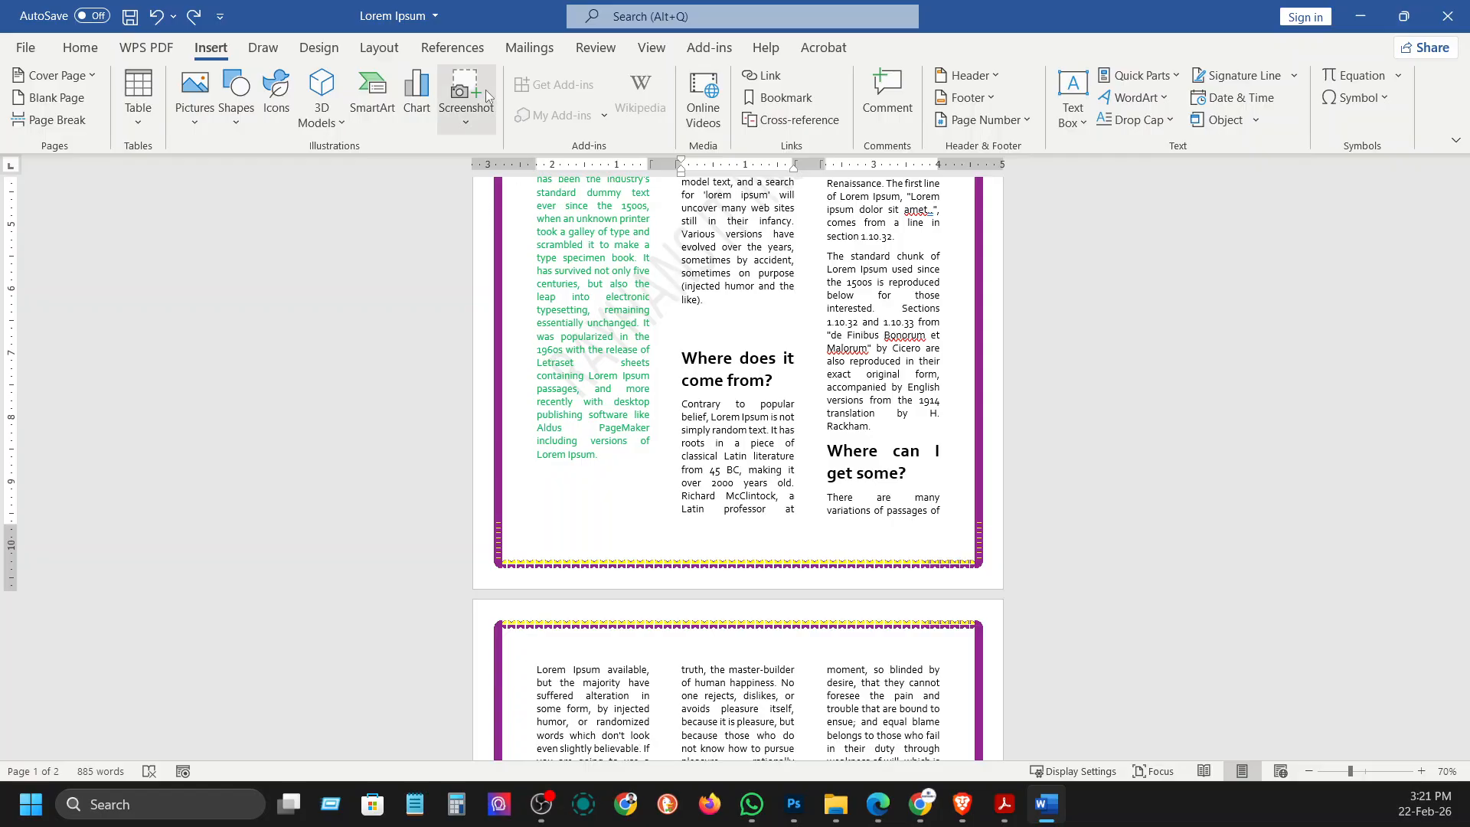
- Return the document text to a single column
{"action": "left_click", "coordinate": [388, 49]}
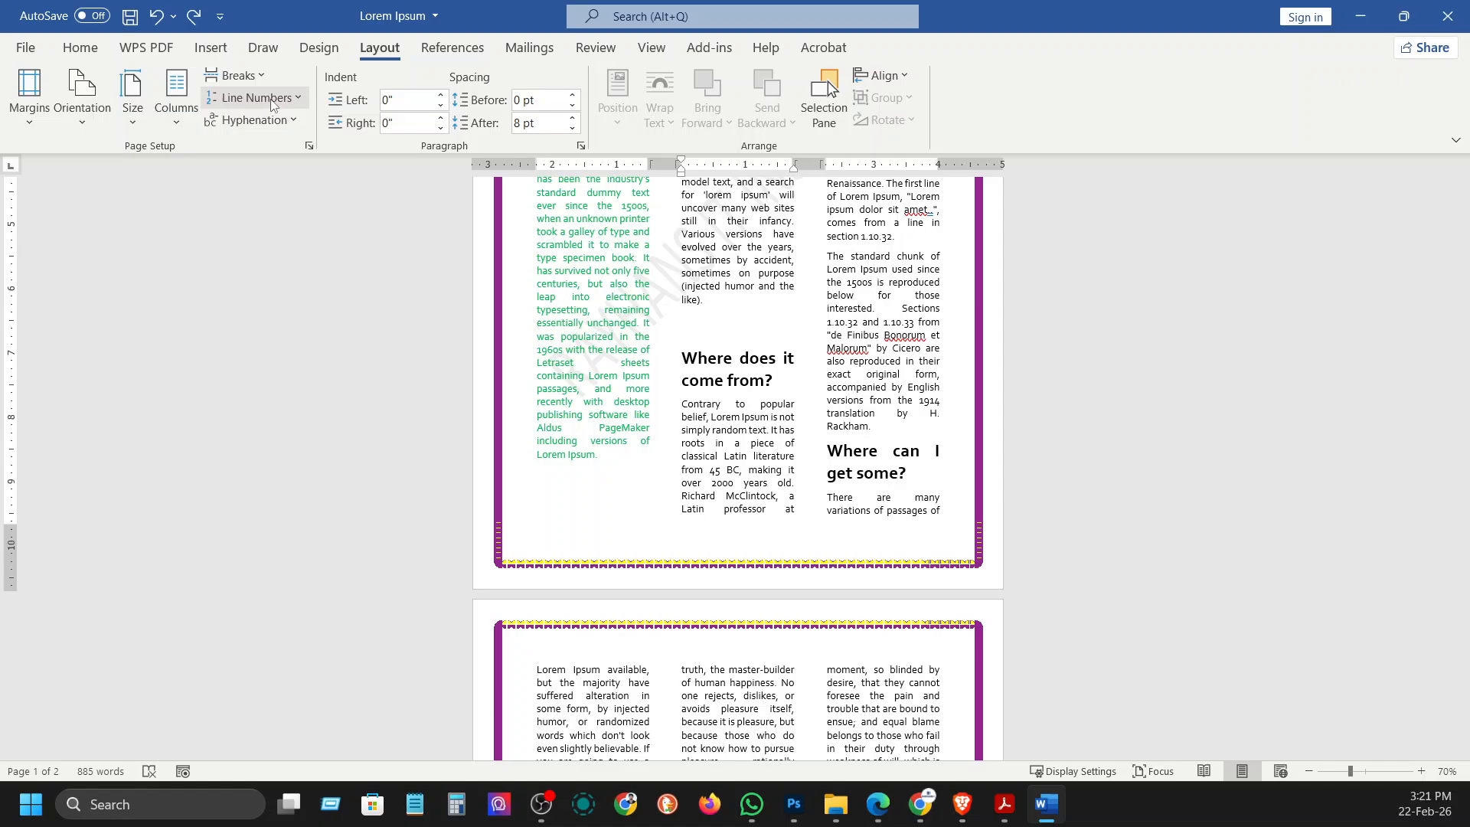
{"action": "left_click", "coordinate": [184, 95]}
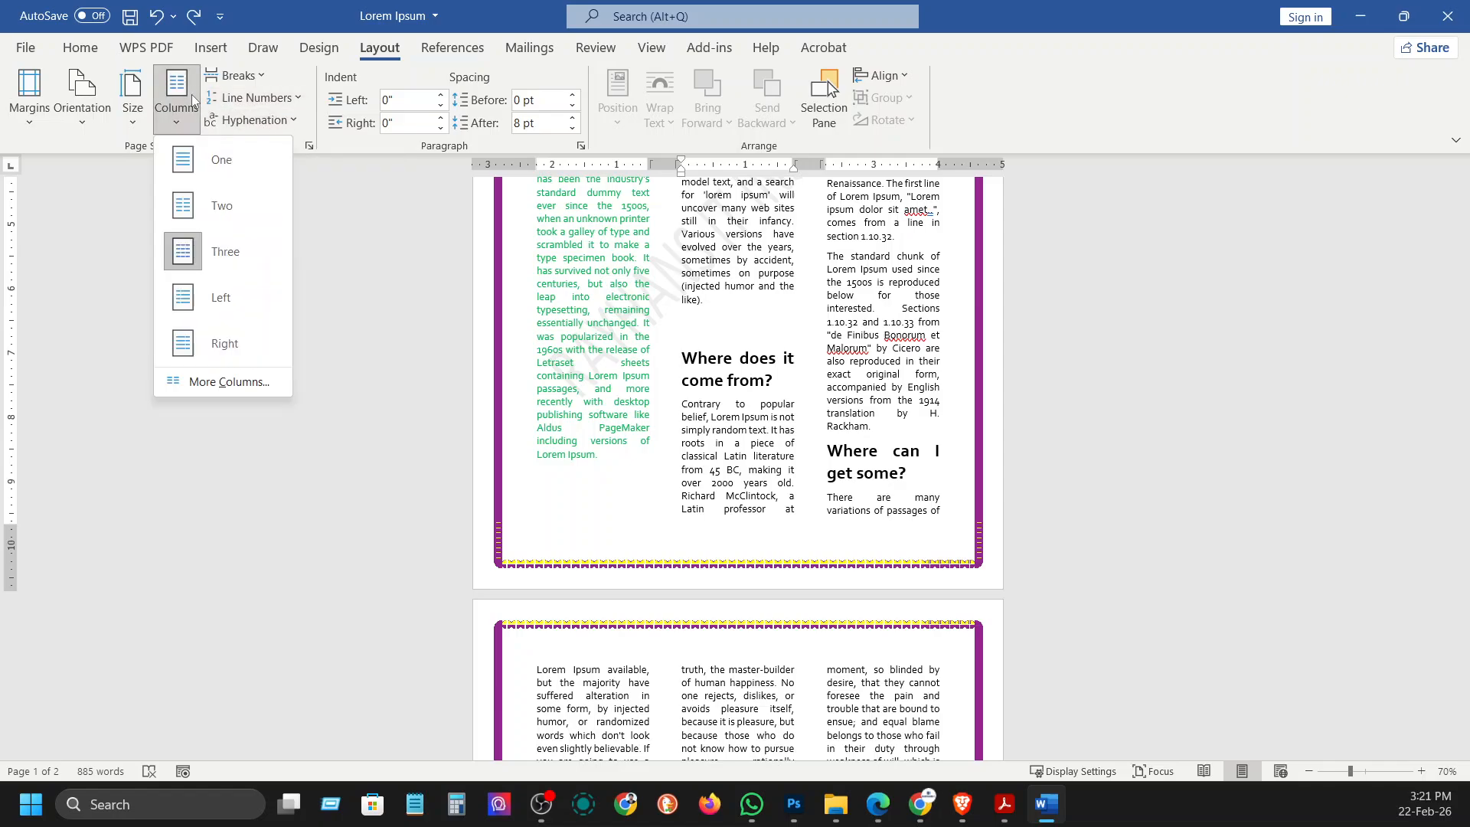
{"action": "left_click", "coordinate": [223, 150]}
- Number the document's lines continuously and check the numbering from the title through to the second page
{"action": "scroll", "coordinate": [740, 344], "scroll_direction": "up", "scroll_amount": 6, "text": "ctrl"}
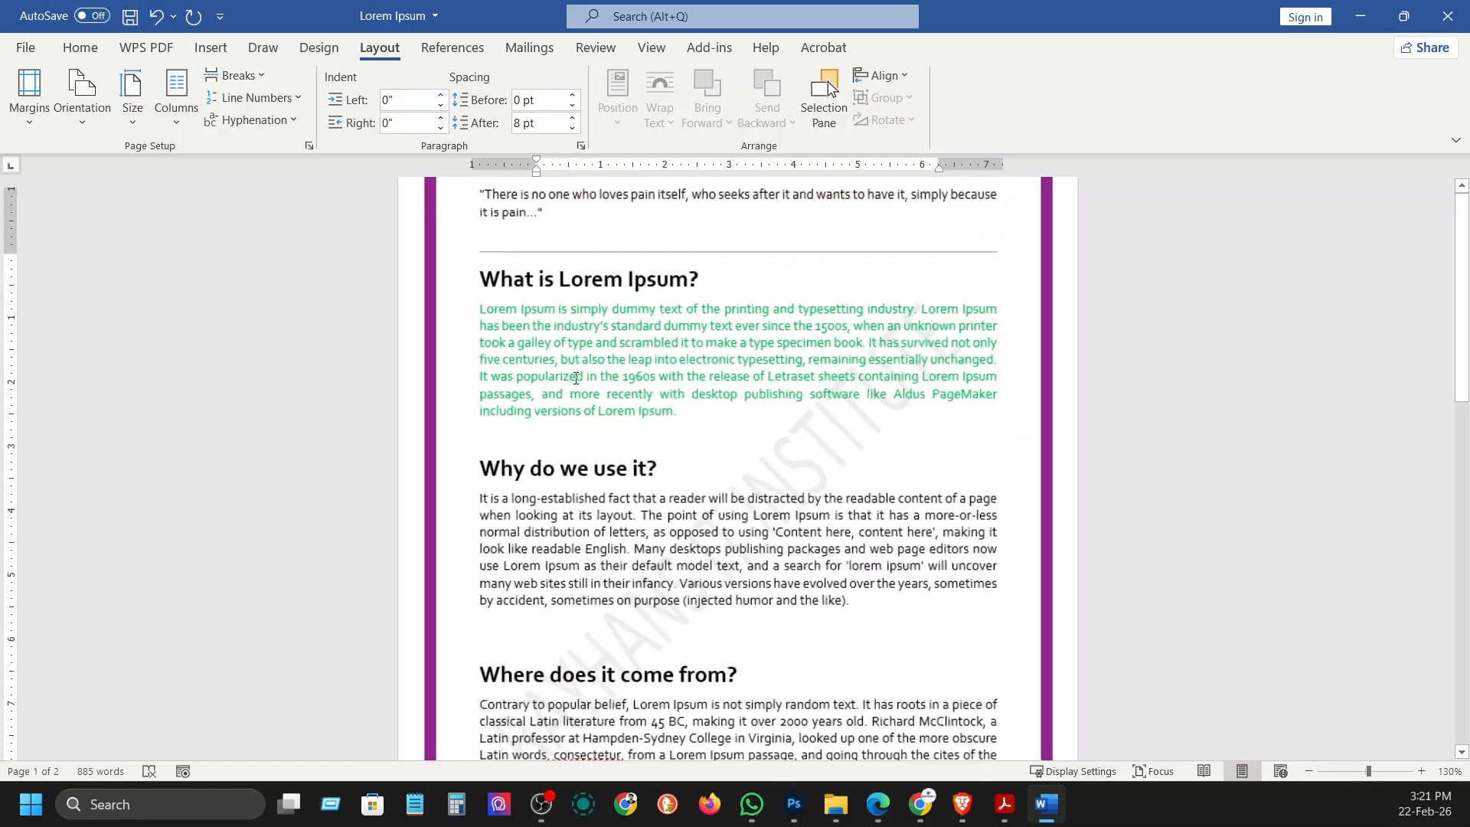
{"action": "scroll", "coordinate": [247, 187], "scroll_direction": "up", "scroll_amount": 1}
{"action": "left_click", "coordinate": [253, 97]}
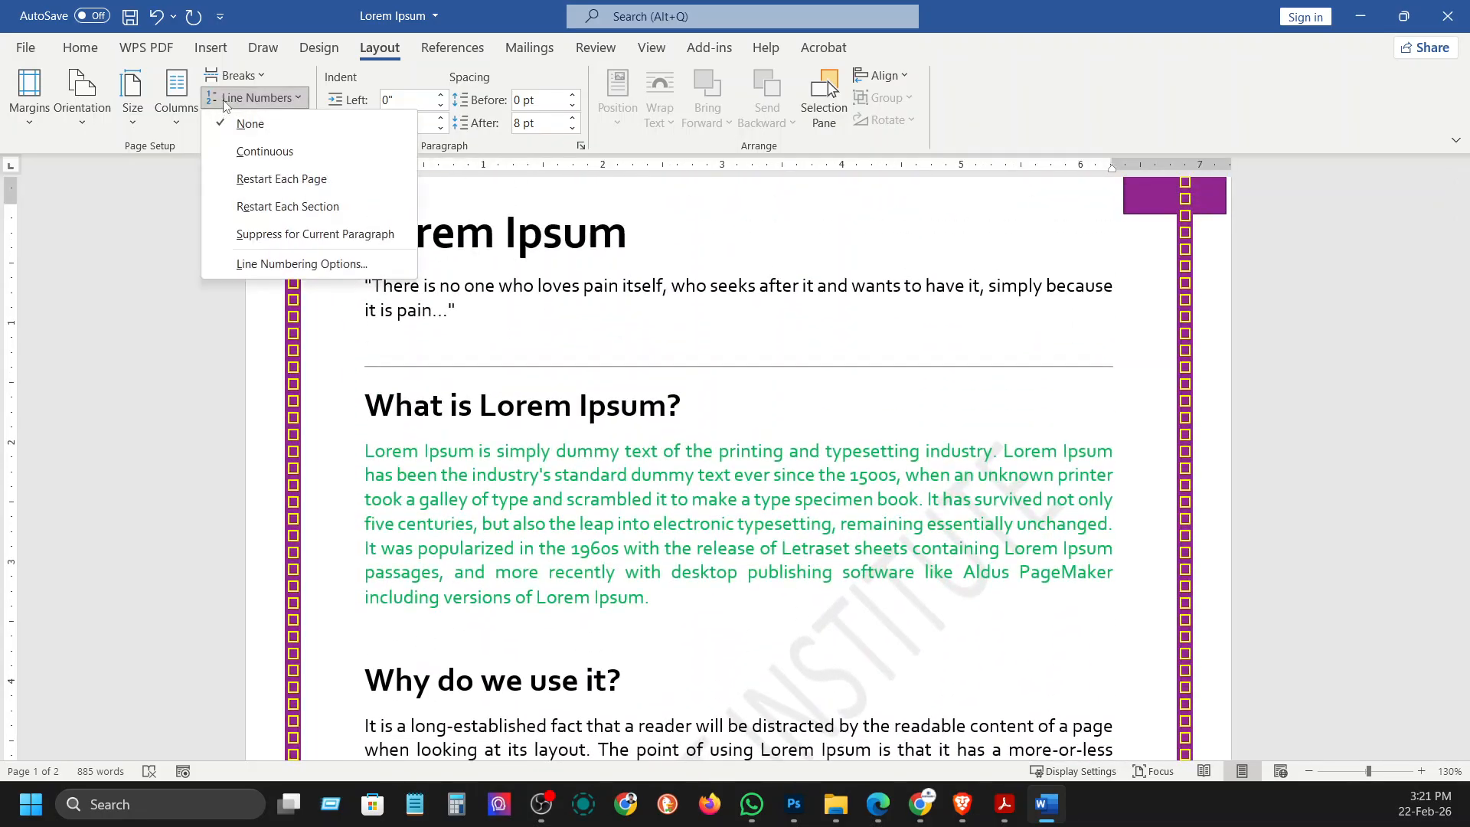
{"action": "left_click", "coordinate": [257, 150]}
{"action": "scroll", "coordinate": [348, 529], "scroll_direction": "up", "scroll_amount": 5}
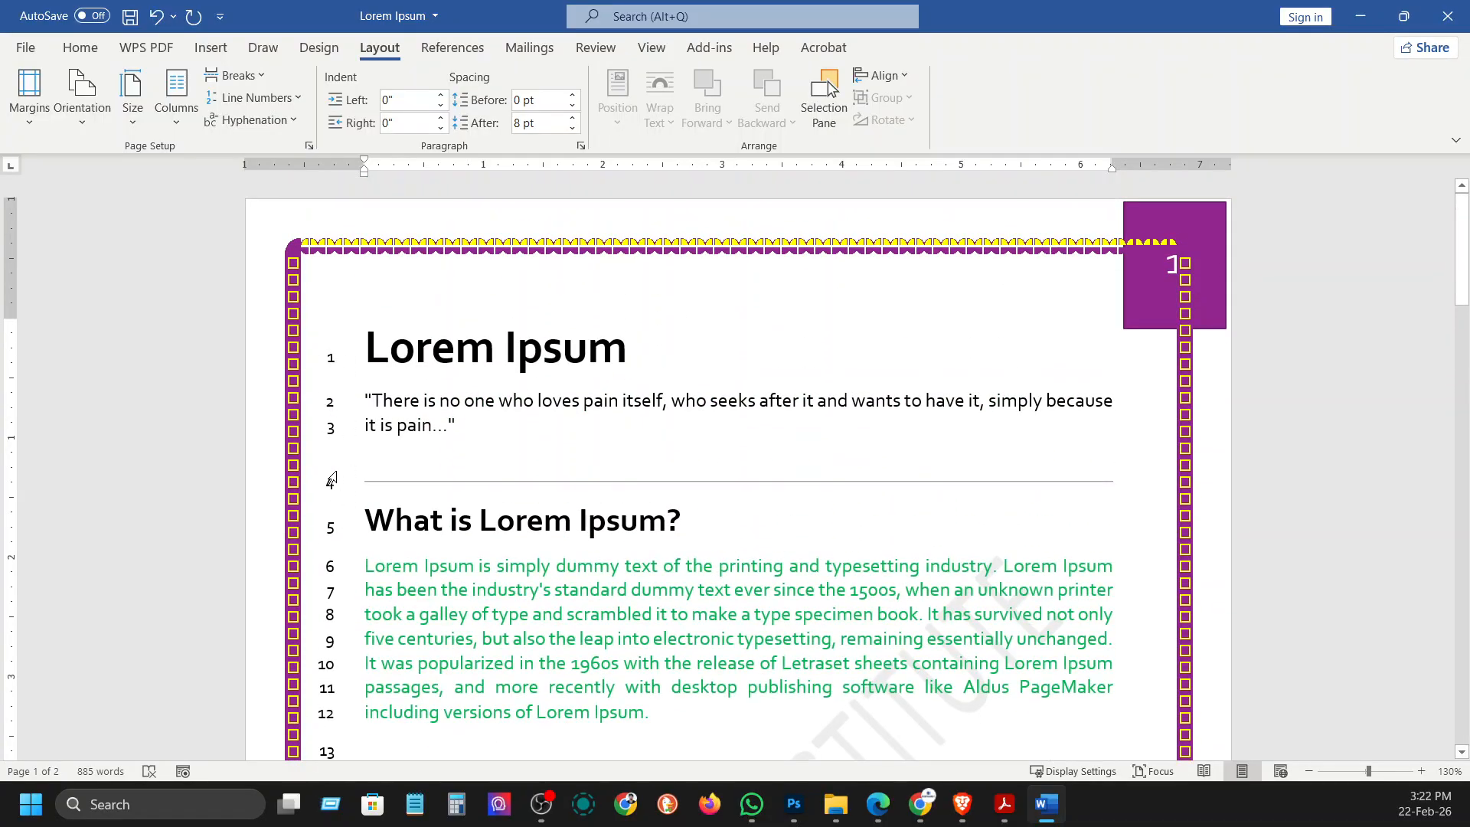
{"action": "scroll", "coordinate": [340, 419], "scroll_direction": "down", "scroll_amount": 5}
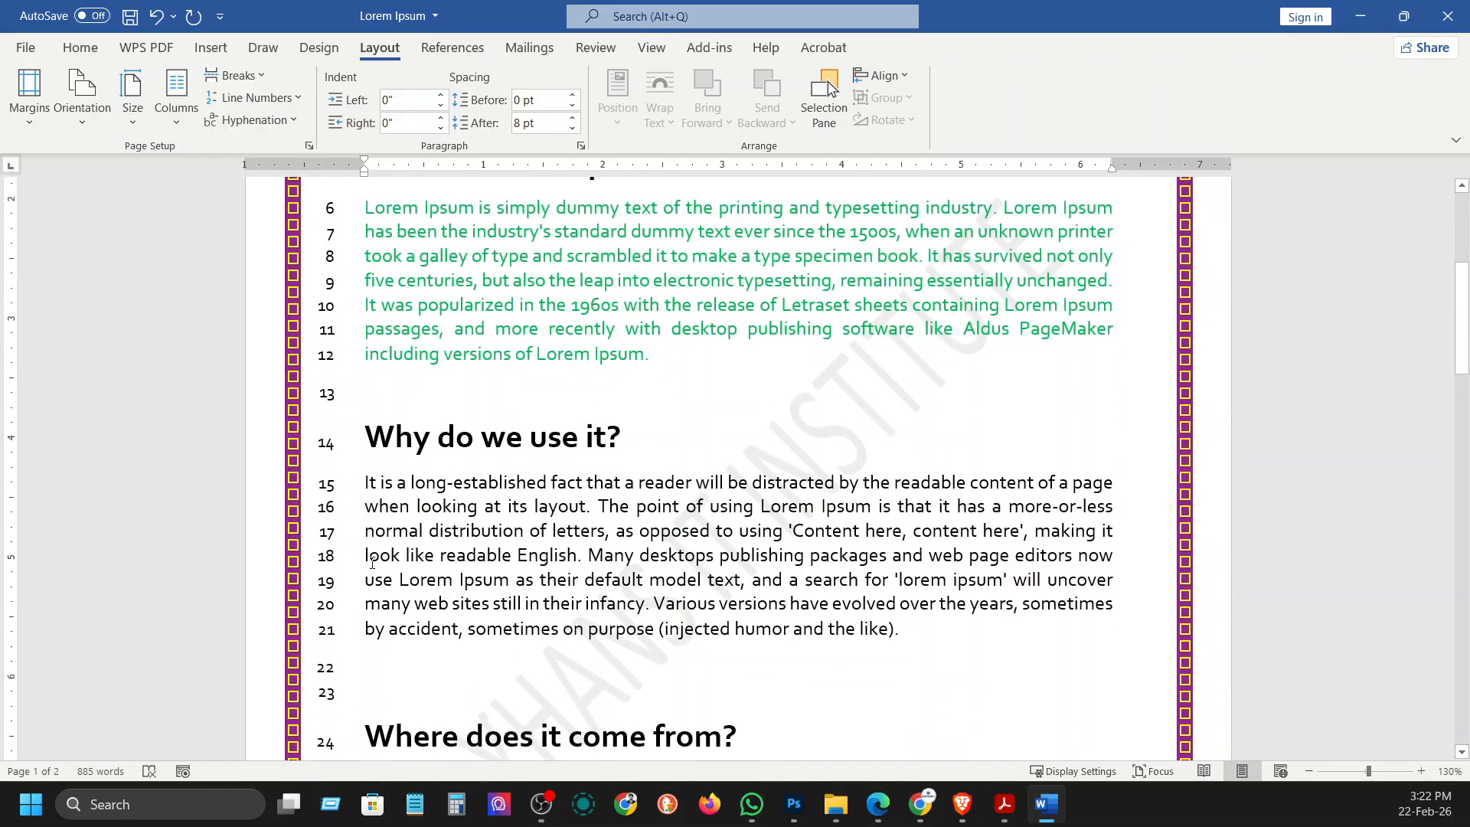
{"action": "left_click", "coordinate": [378, 387]}
{"action": "scroll", "coordinate": [372, 451], "scroll_direction": "down", "scroll_amount": 3}
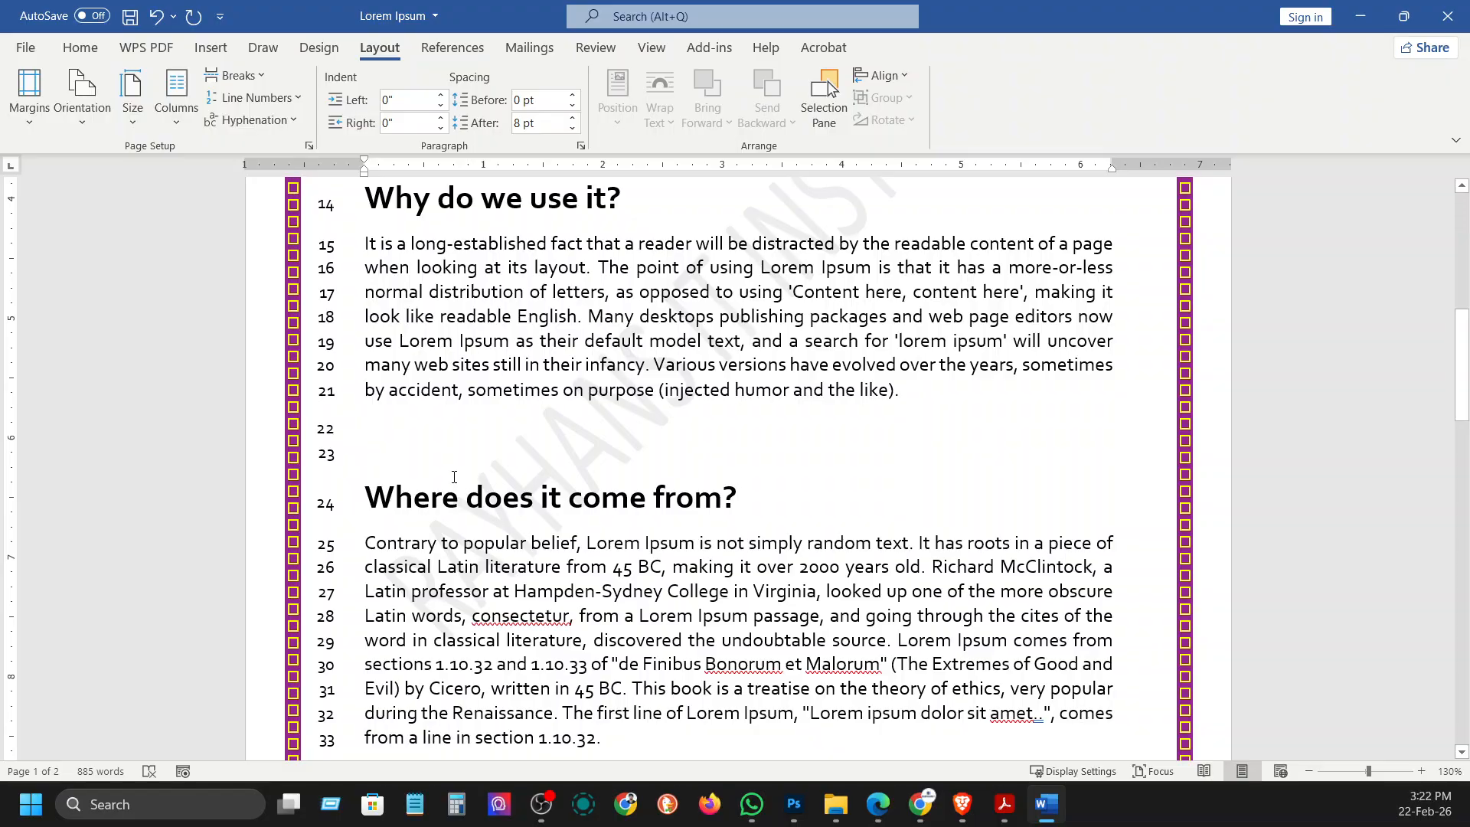
{"action": "scroll", "coordinate": [453, 473], "scroll_direction": "down", "scroll_amount": 10}
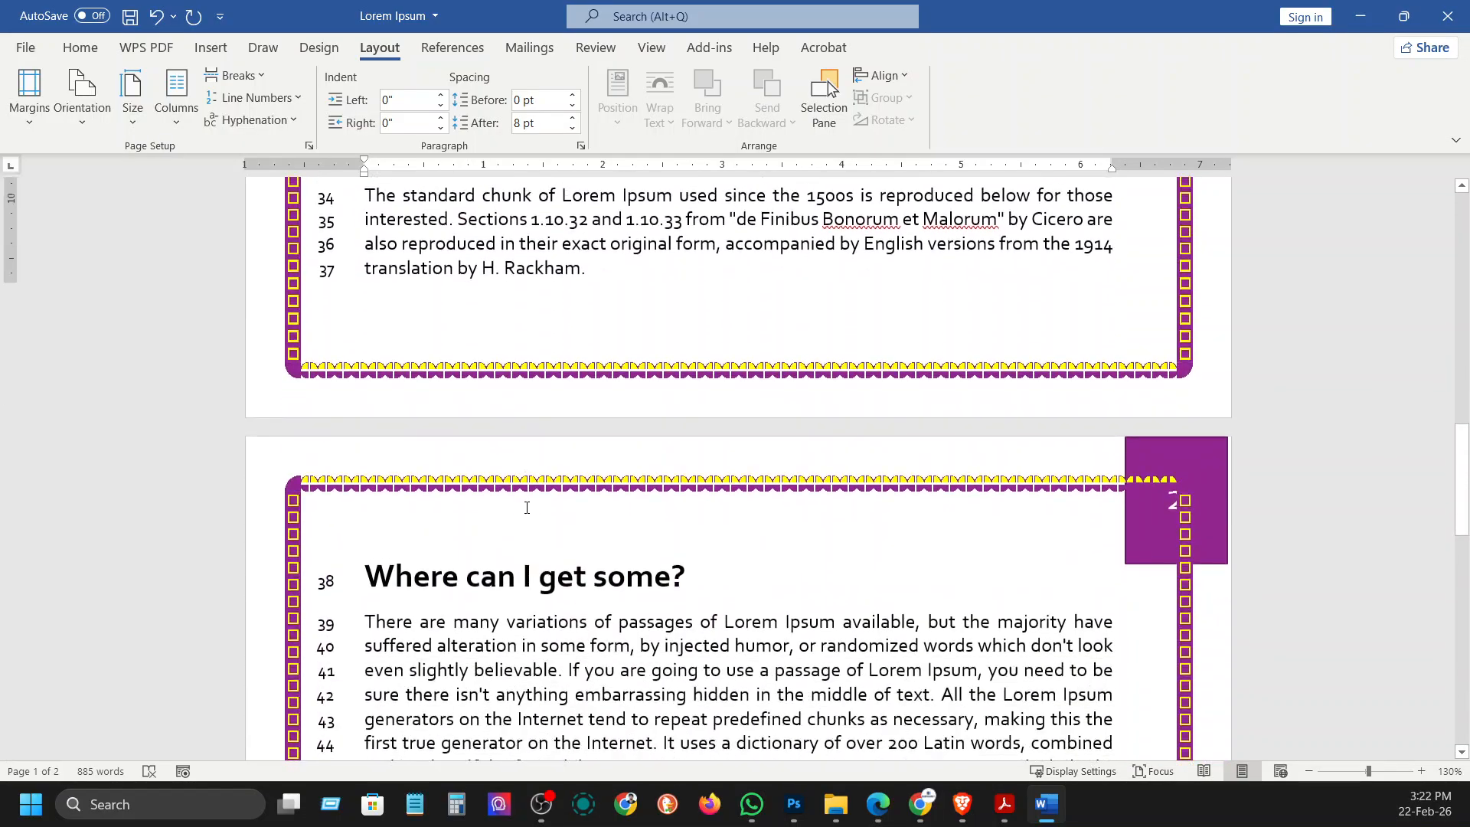
- Remove the line numbers from the document and check the first page
{"action": "scroll", "coordinate": [467, 378], "scroll_direction": "up", "scroll_amount": 3}
{"action": "left_click", "coordinate": [253, 98]}
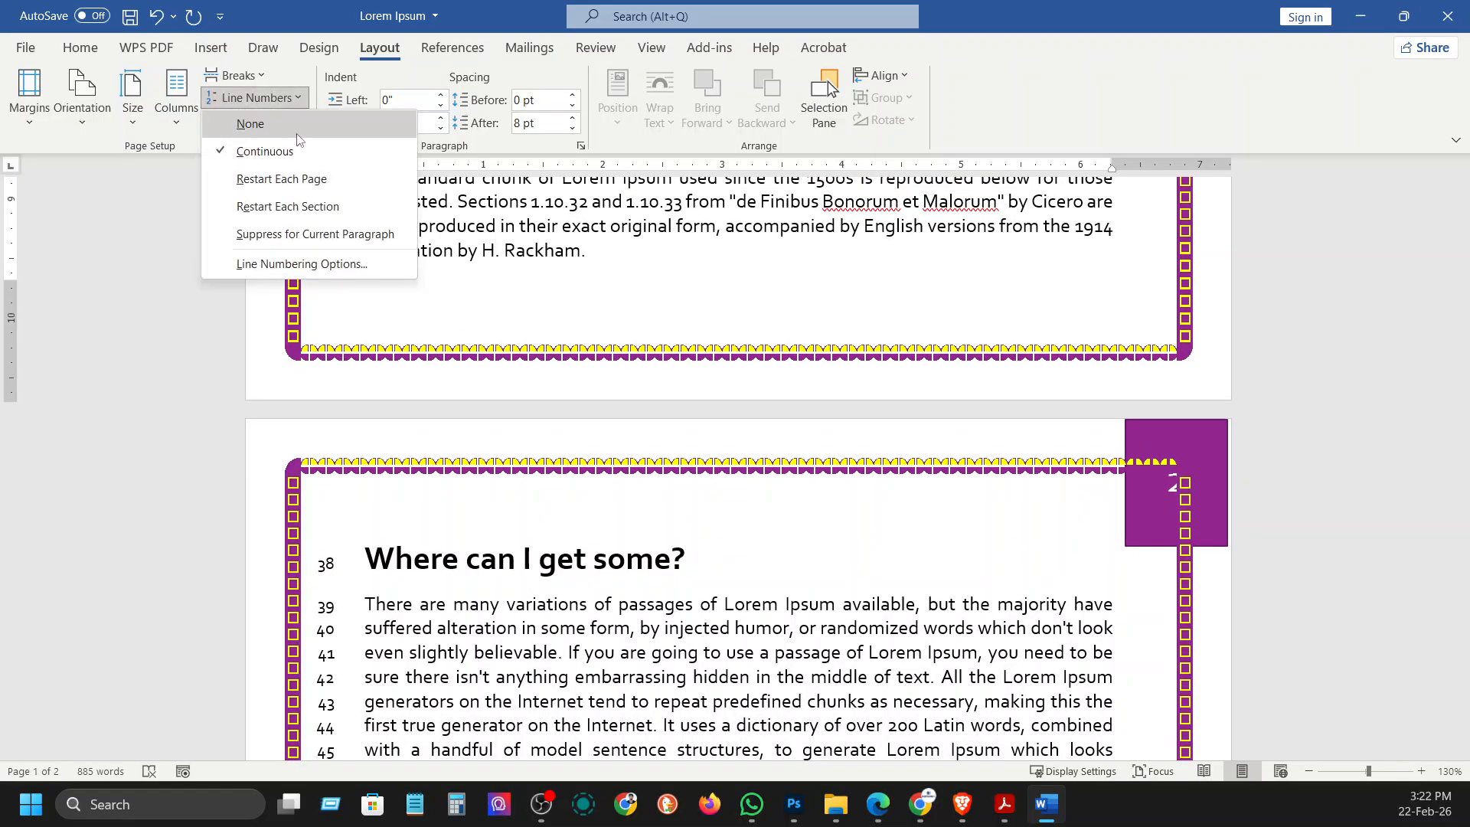
{"action": "left_click", "coordinate": [295, 132]}
{"action": "scroll", "coordinate": [446, 534], "scroll_direction": "up", "scroll_amount": 8}
{"action": "scroll", "coordinate": [446, 535], "scroll_direction": "up", "scroll_amount": 5}
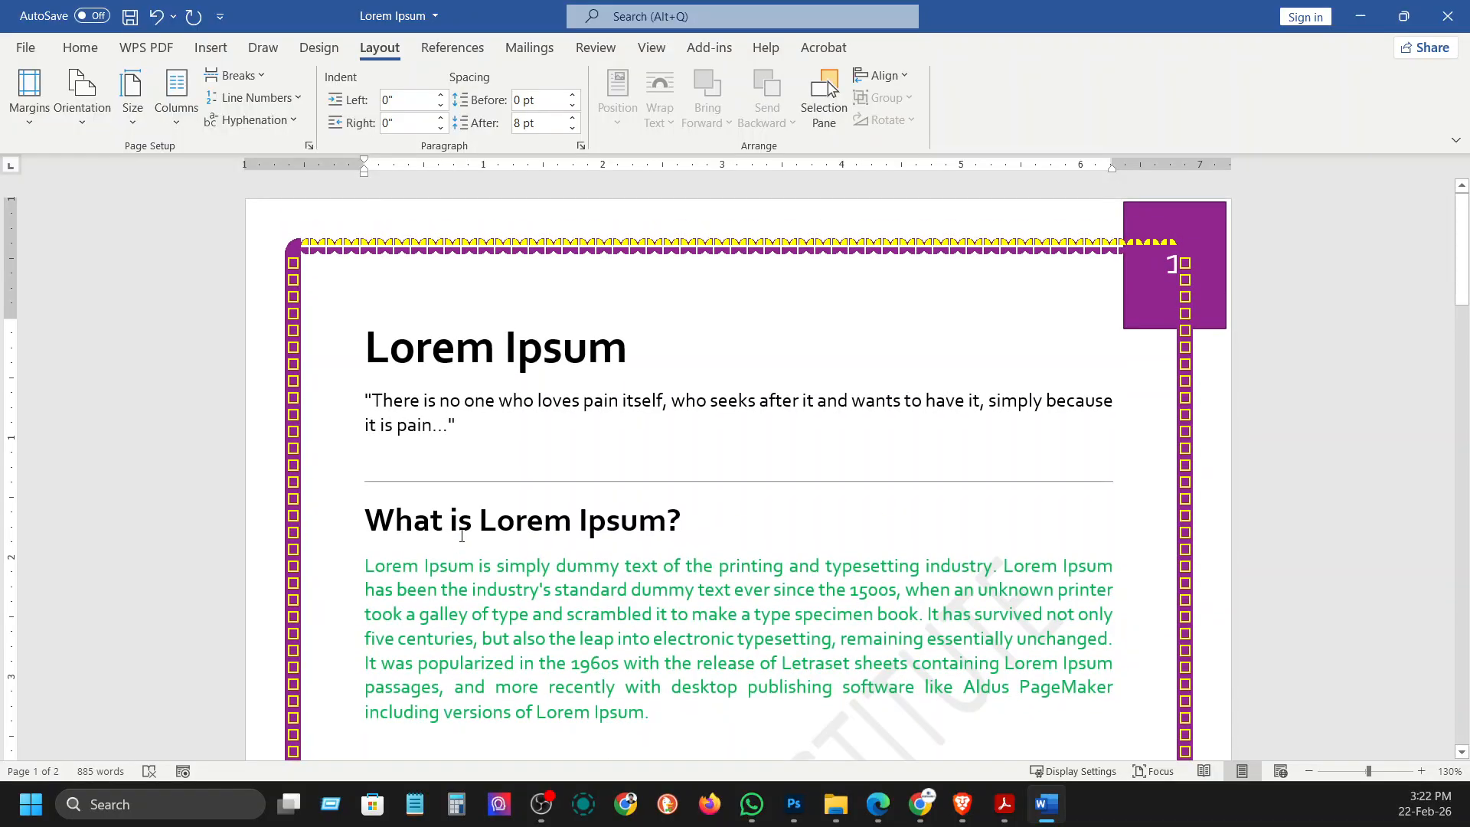
- Try automatic hyphenation on the document, inspect the split word "including" in the first section, and turn hyphenation off
{"action": "scroll", "coordinate": [886, 615], "scroll_direction": "down", "scroll_amount": 1}
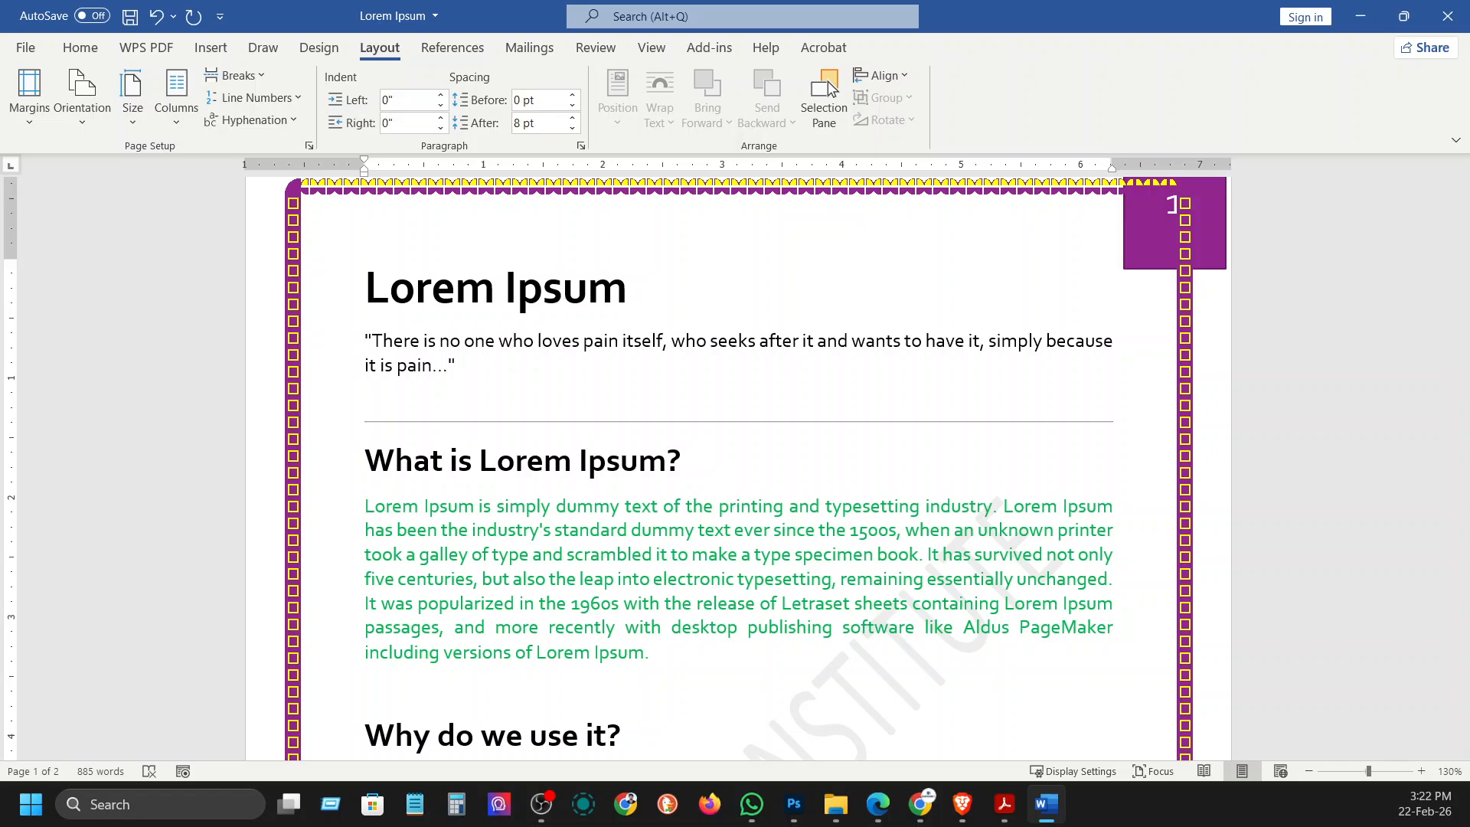
{"action": "left_click", "coordinate": [268, 120]}
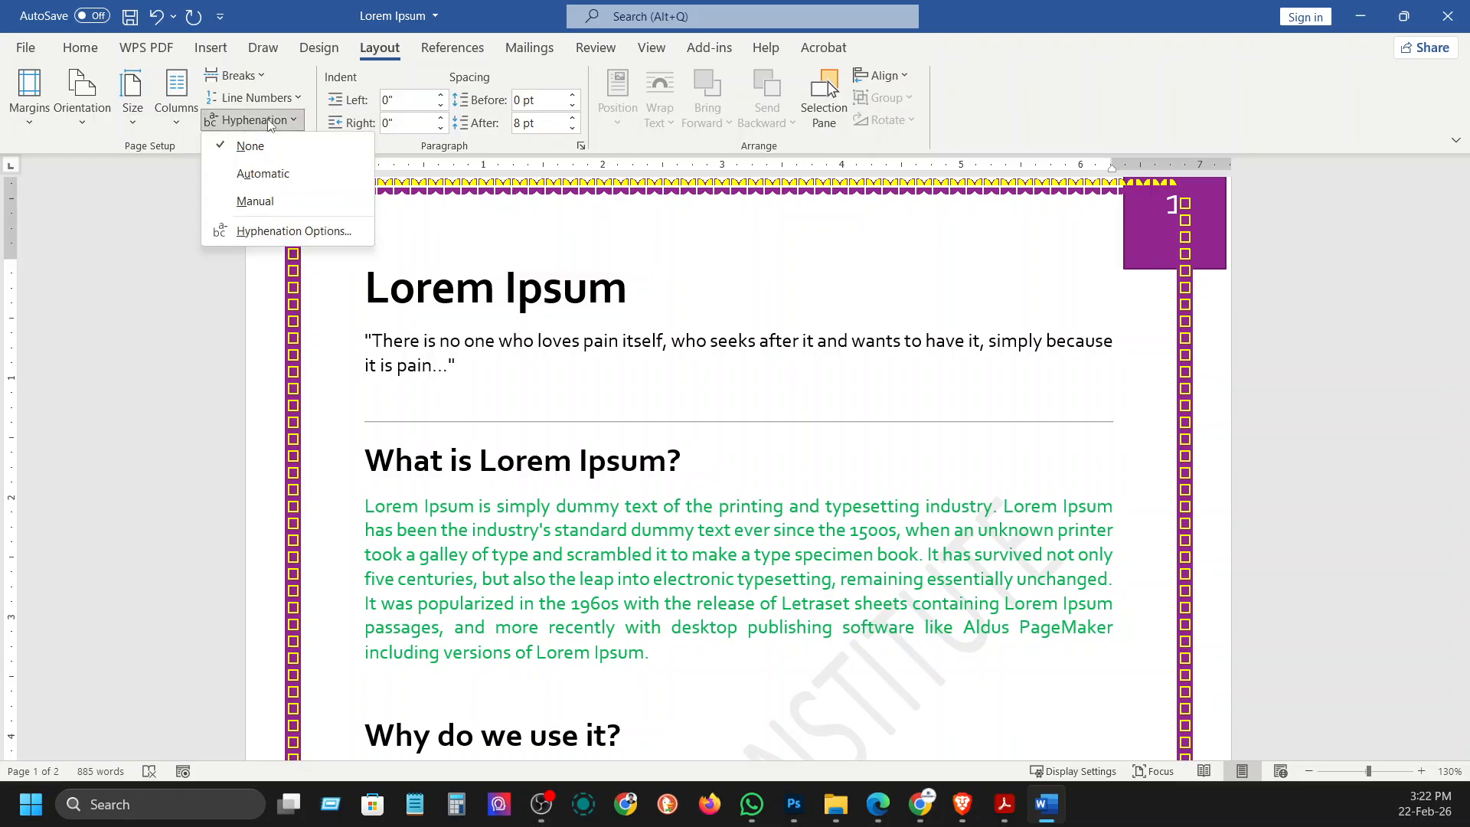
{"action": "left_click", "coordinate": [268, 173]}
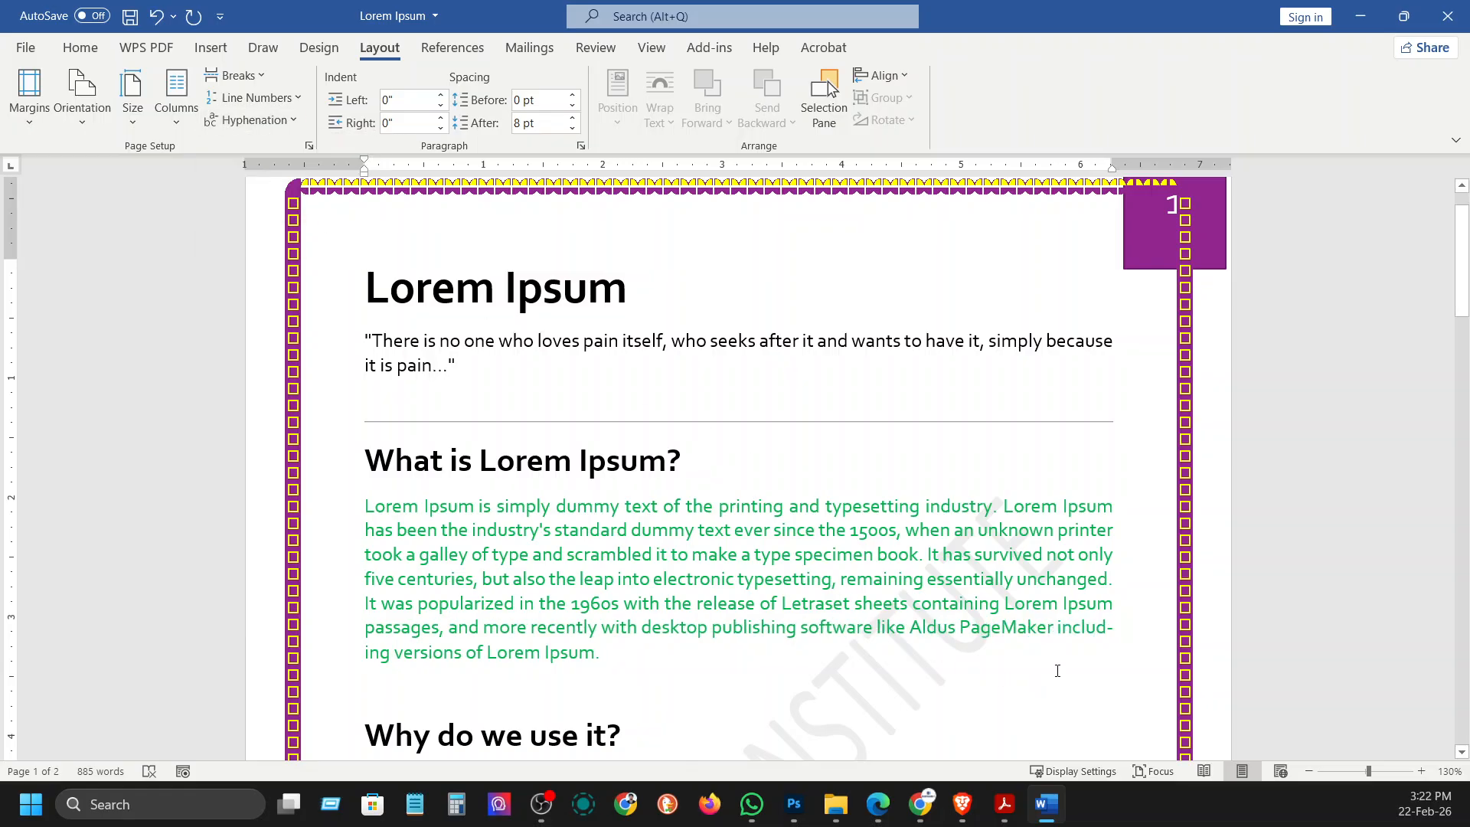
{"action": "left_click_drag", "start_coordinate": [1095, 628], "coordinate": [379, 653]}
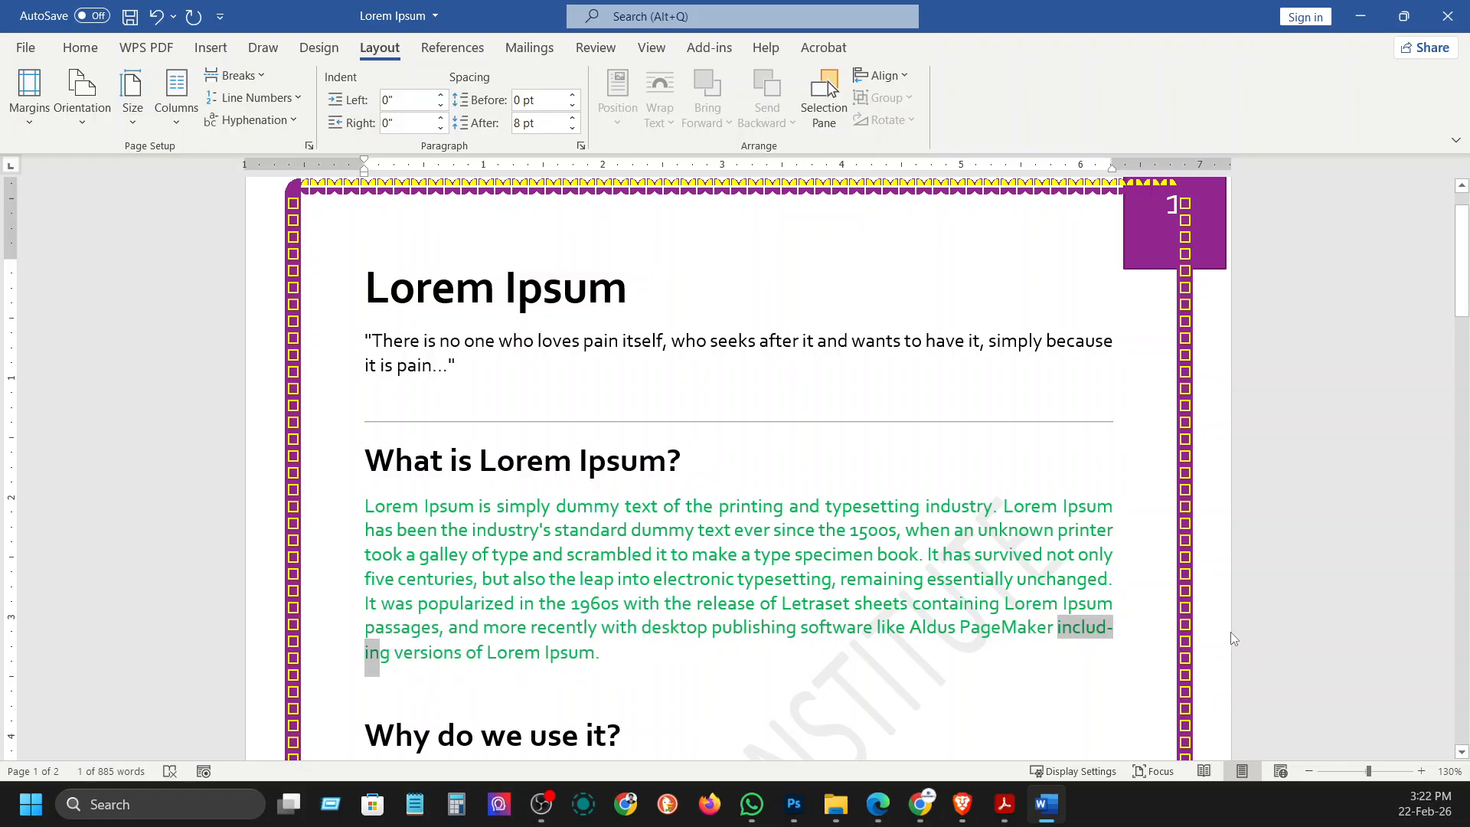
{"action": "left_click", "coordinate": [1130, 631]}
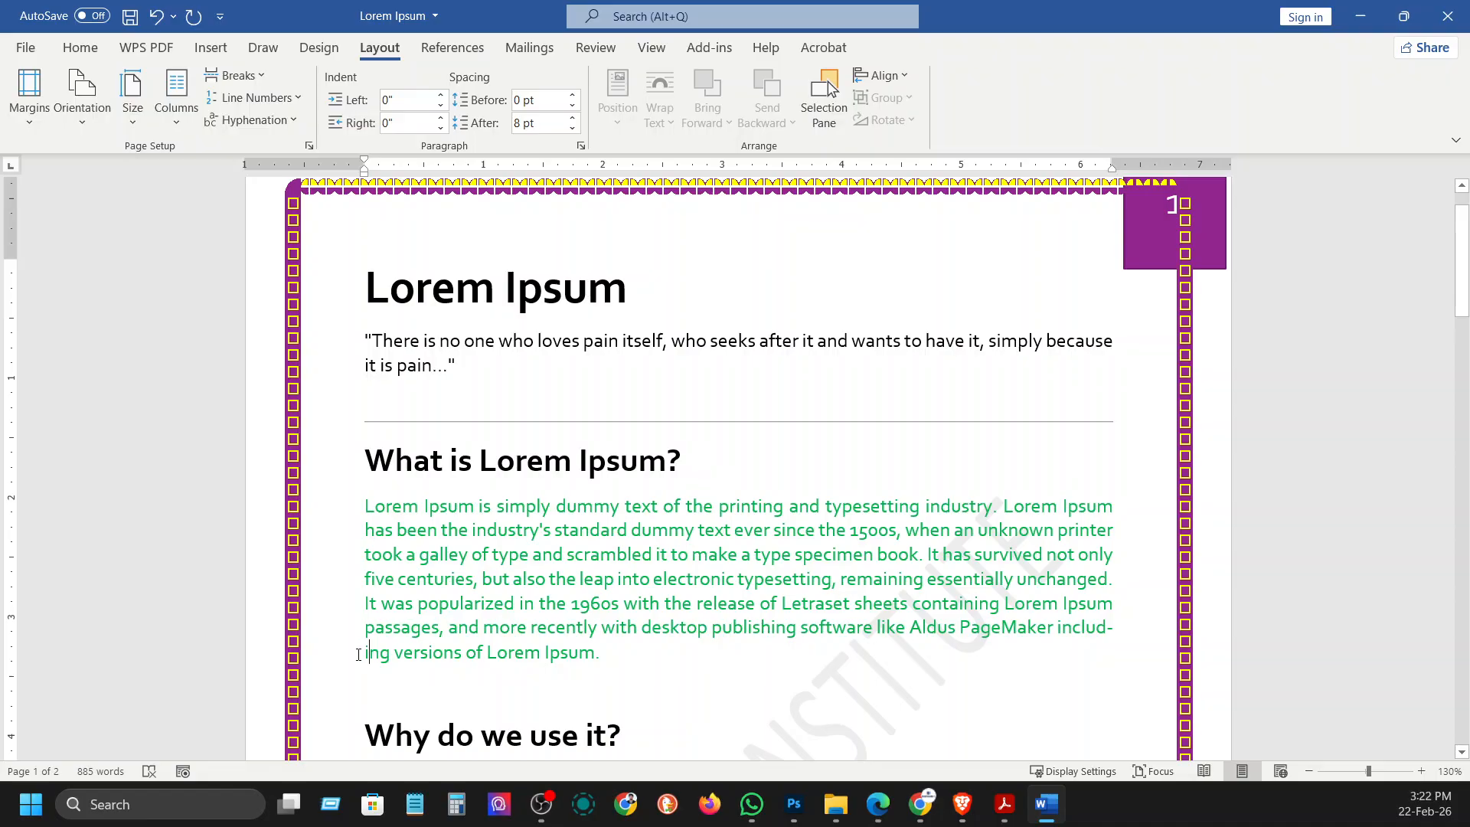
{"action": "left_click_drag", "start_coordinate": [358, 655], "coordinate": [388, 653]}
{"action": "left_click", "coordinate": [748, 650]}
{"action": "left_click", "coordinate": [254, 120]}
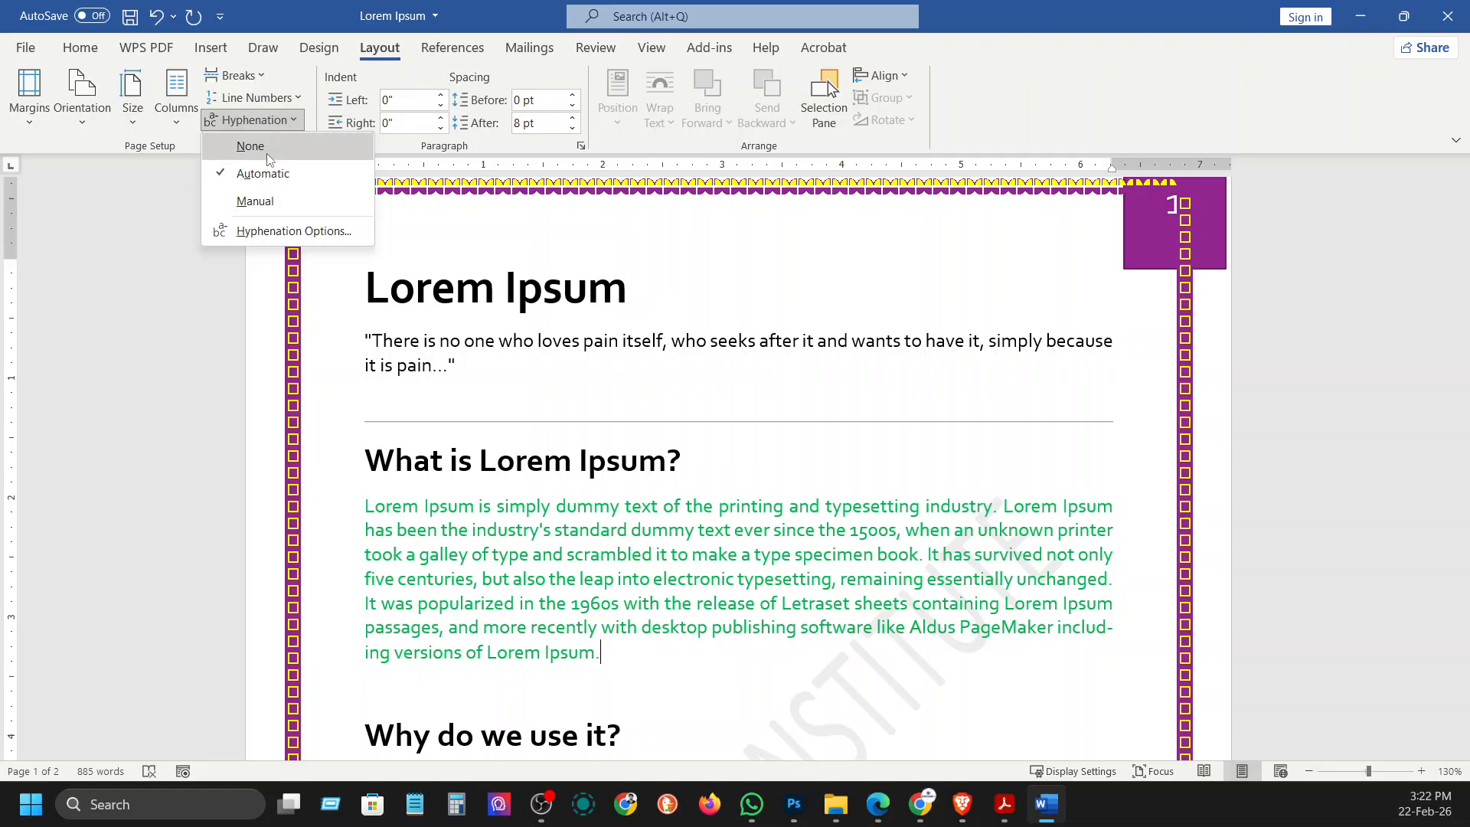
{"action": "left_click", "coordinate": [250, 147]}
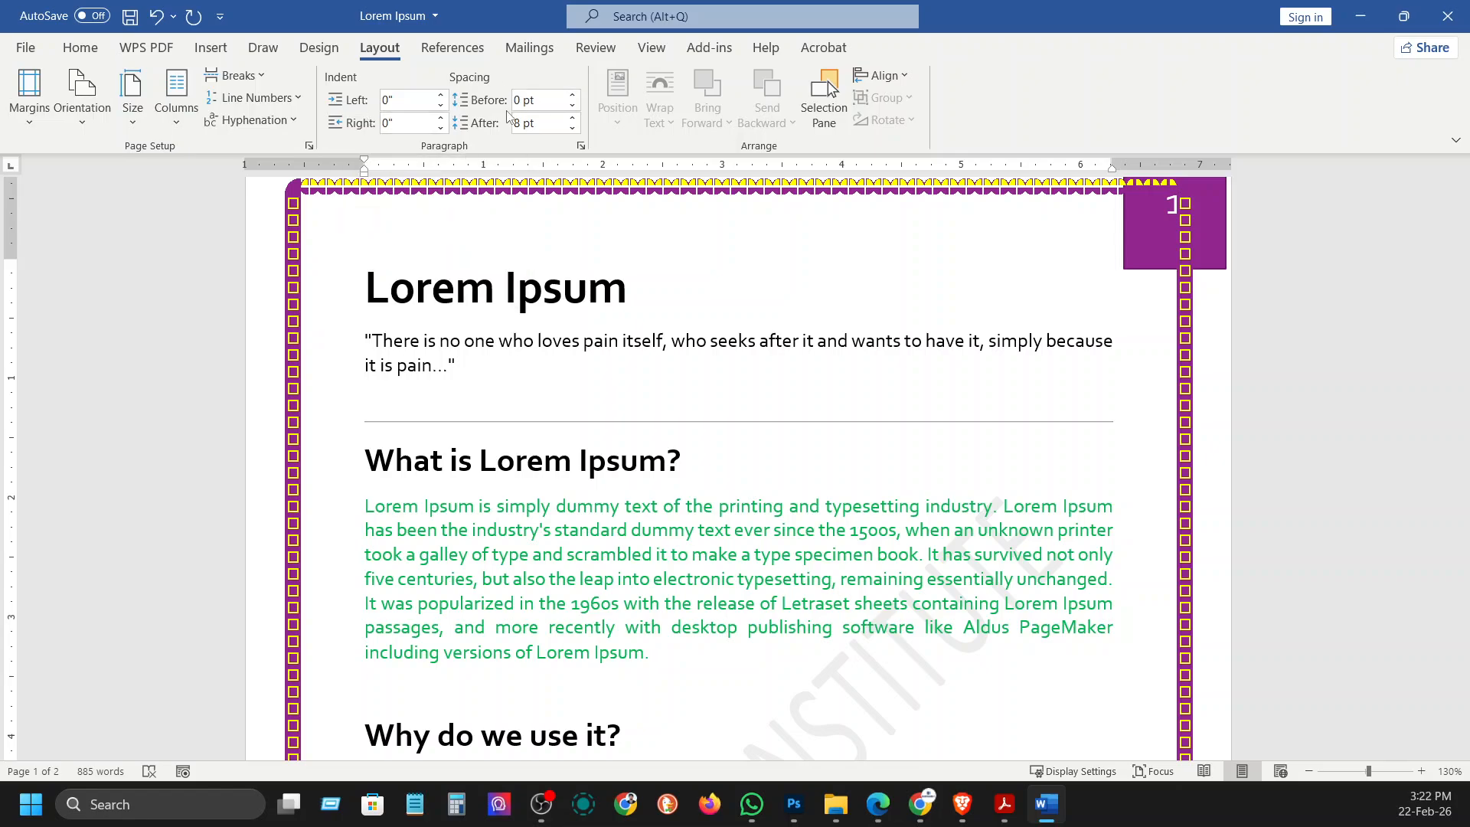
- Delete the blank lines above the headings "Why do we use it?" and "Where does it come from?"
{"action": "scroll", "coordinate": [561, 544], "scroll_direction": "down", "scroll_amount": 5}
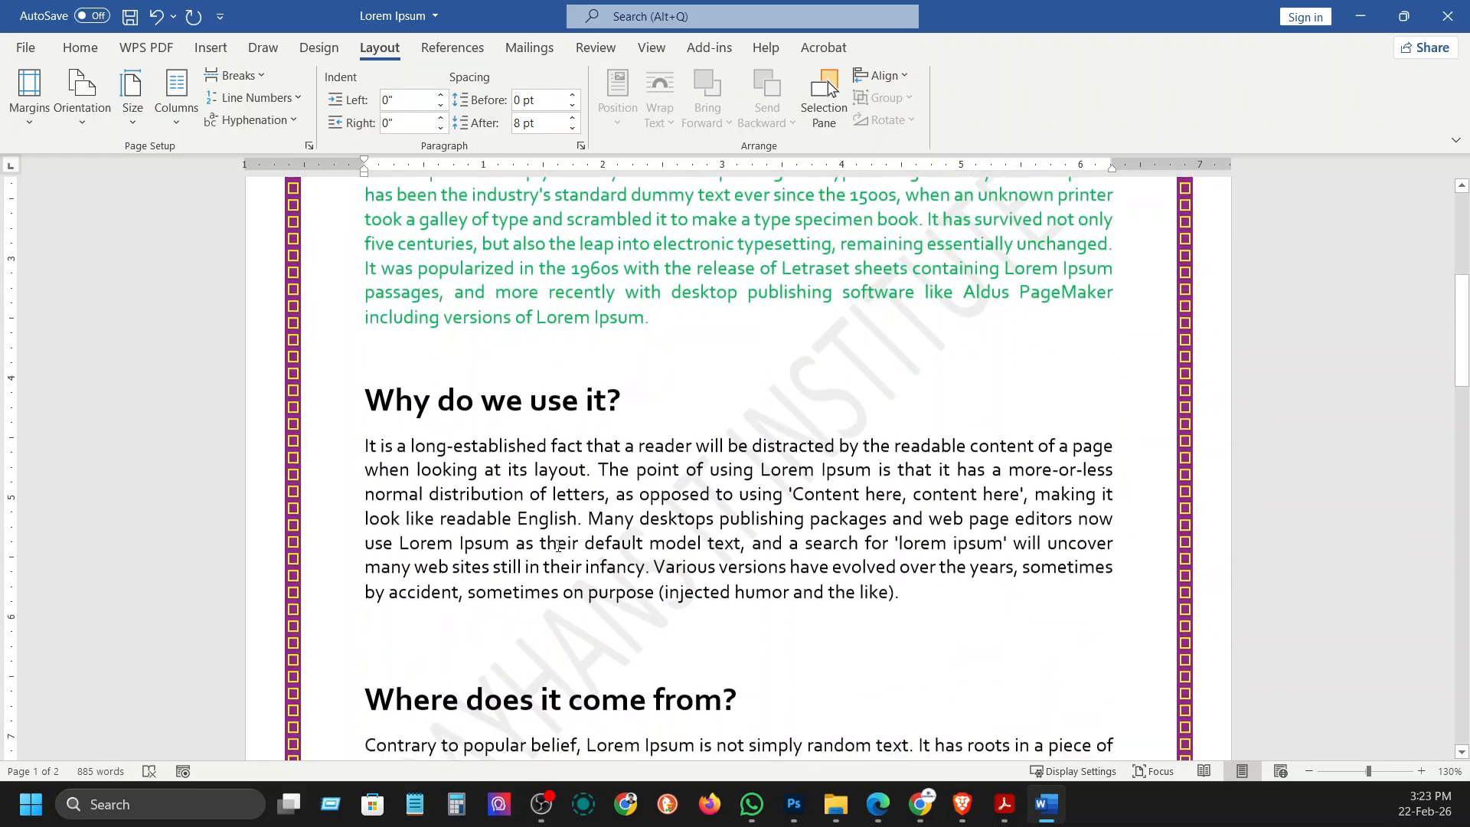
{"action": "left_click", "coordinate": [366, 336]}
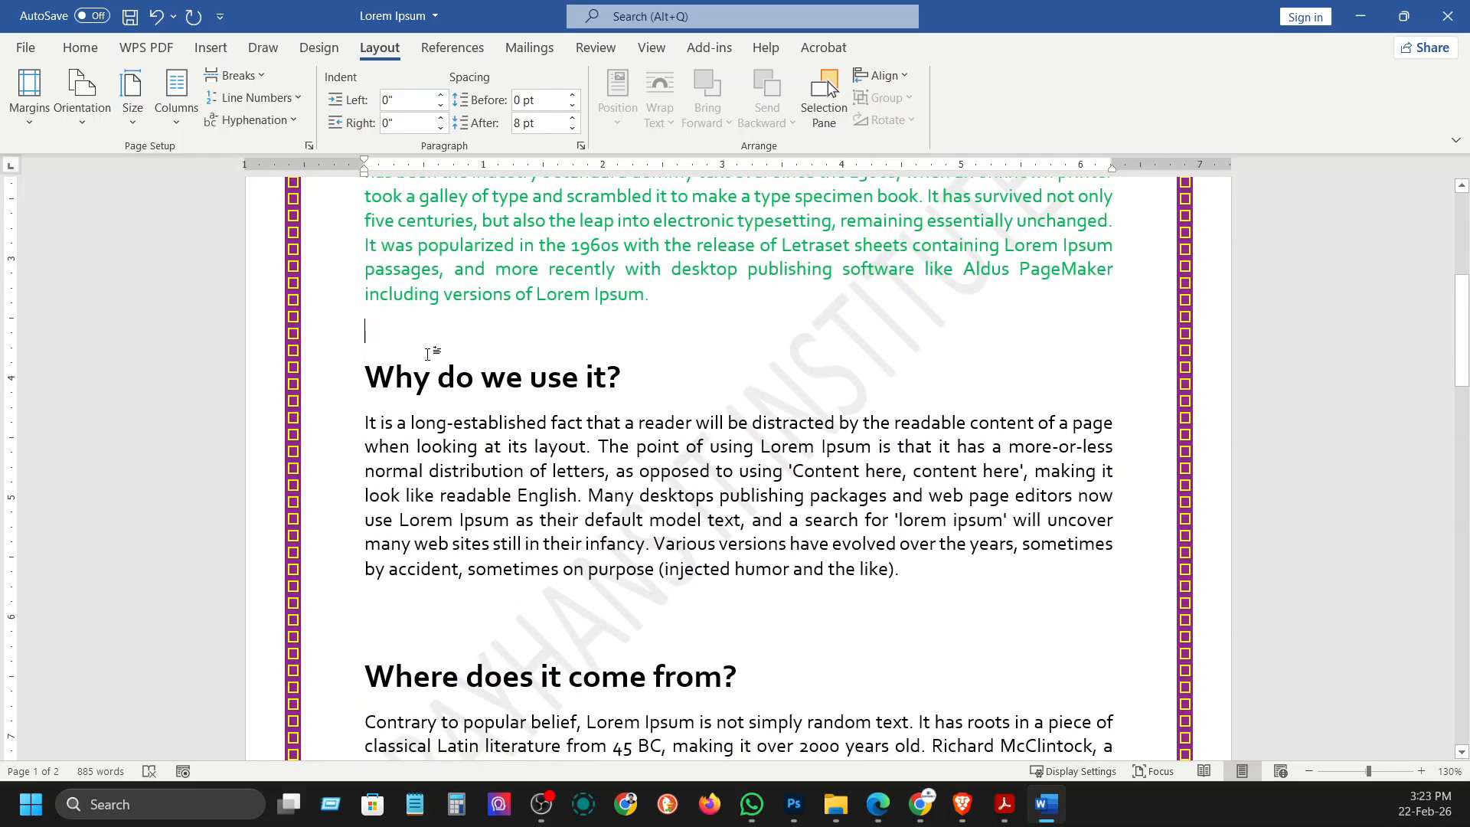
{"action": "key", "text": "BackSpace"}
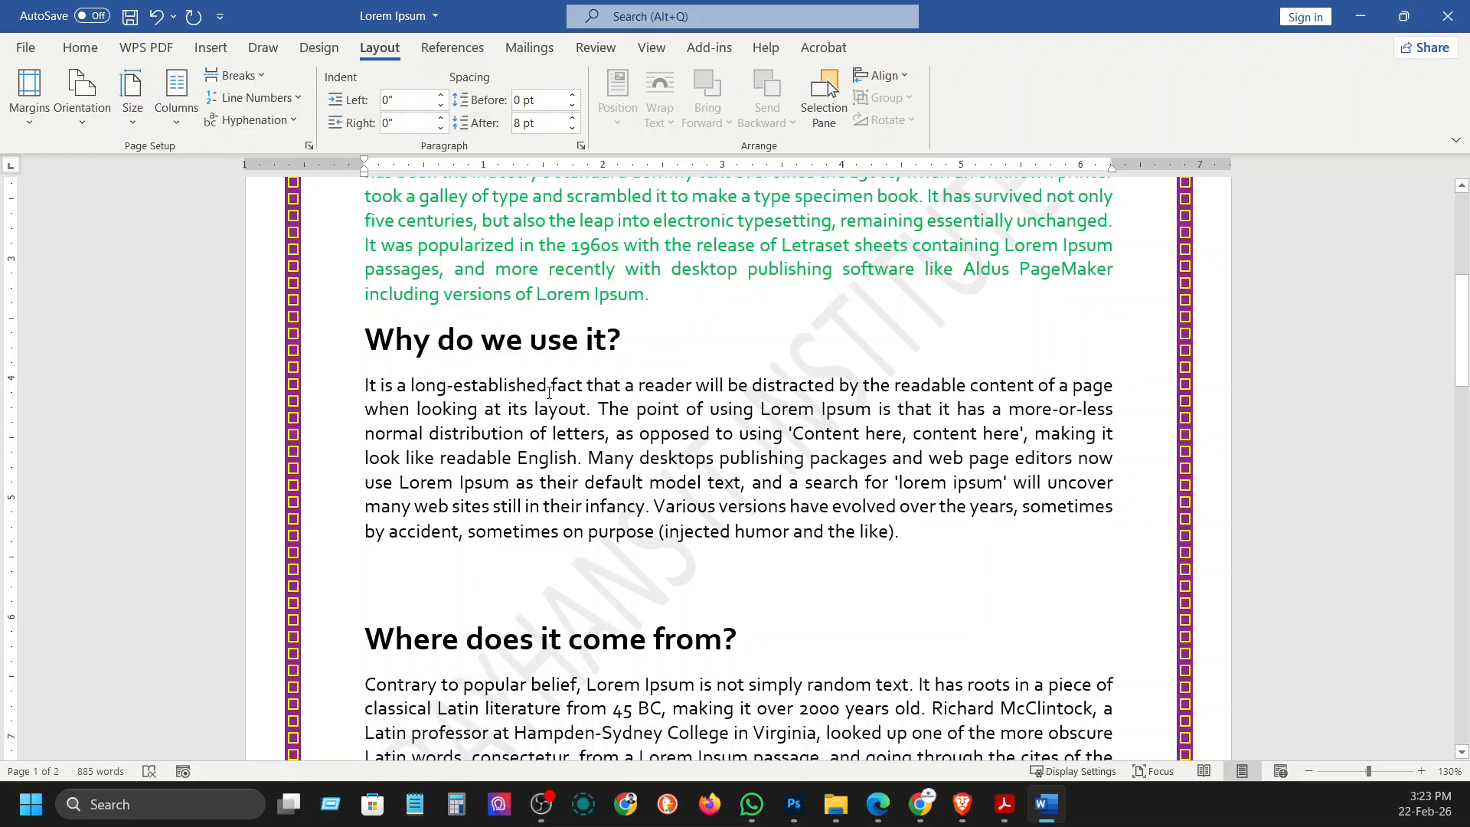
{"action": "key", "text": "Delete"}
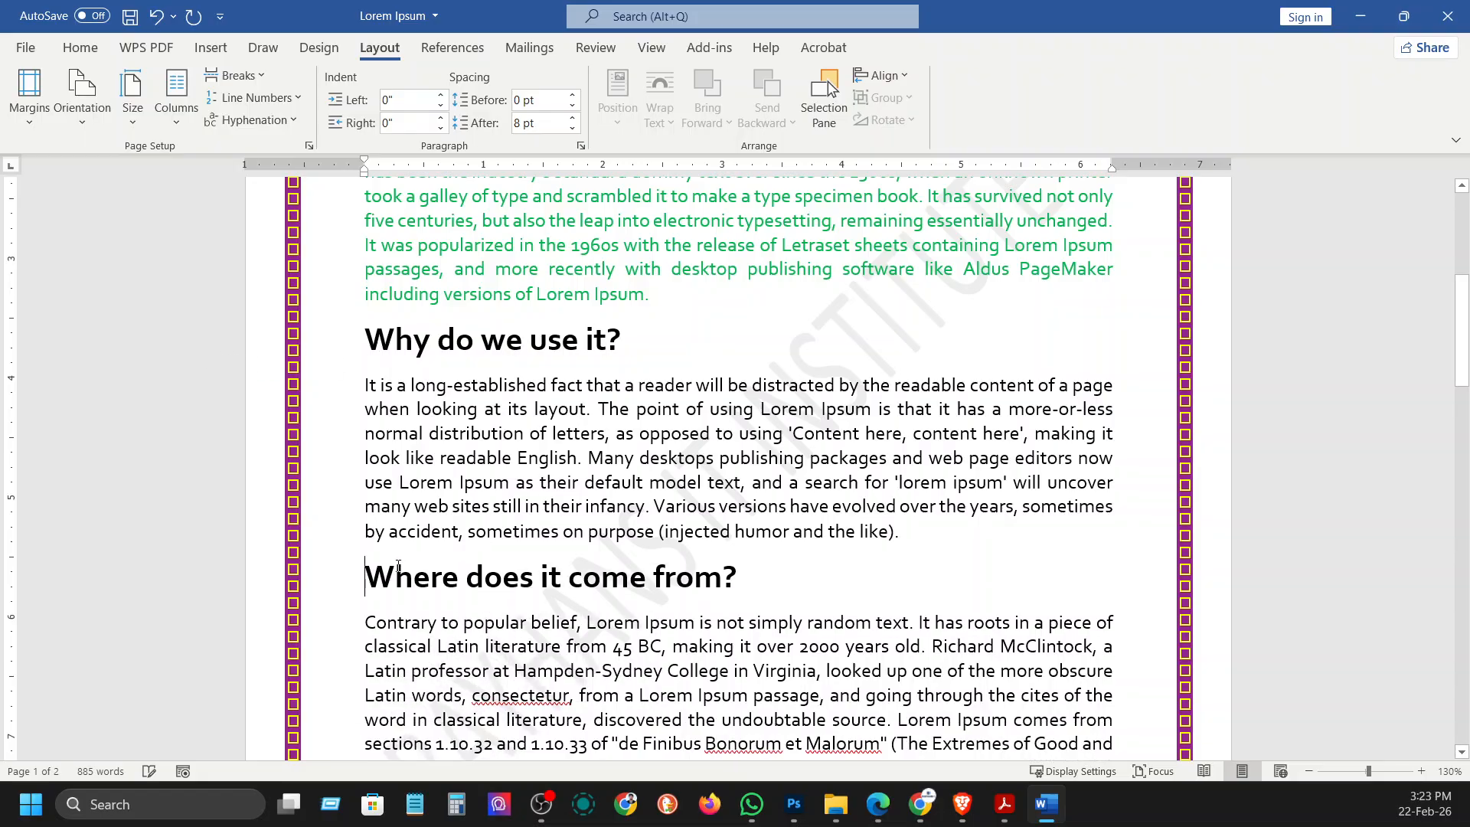
- Right-align the heading "Why do we use it?" together with the paragraph below it
{"action": "scroll", "coordinate": [391, 354], "scroll_direction": "up", "scroll_amount": 3}
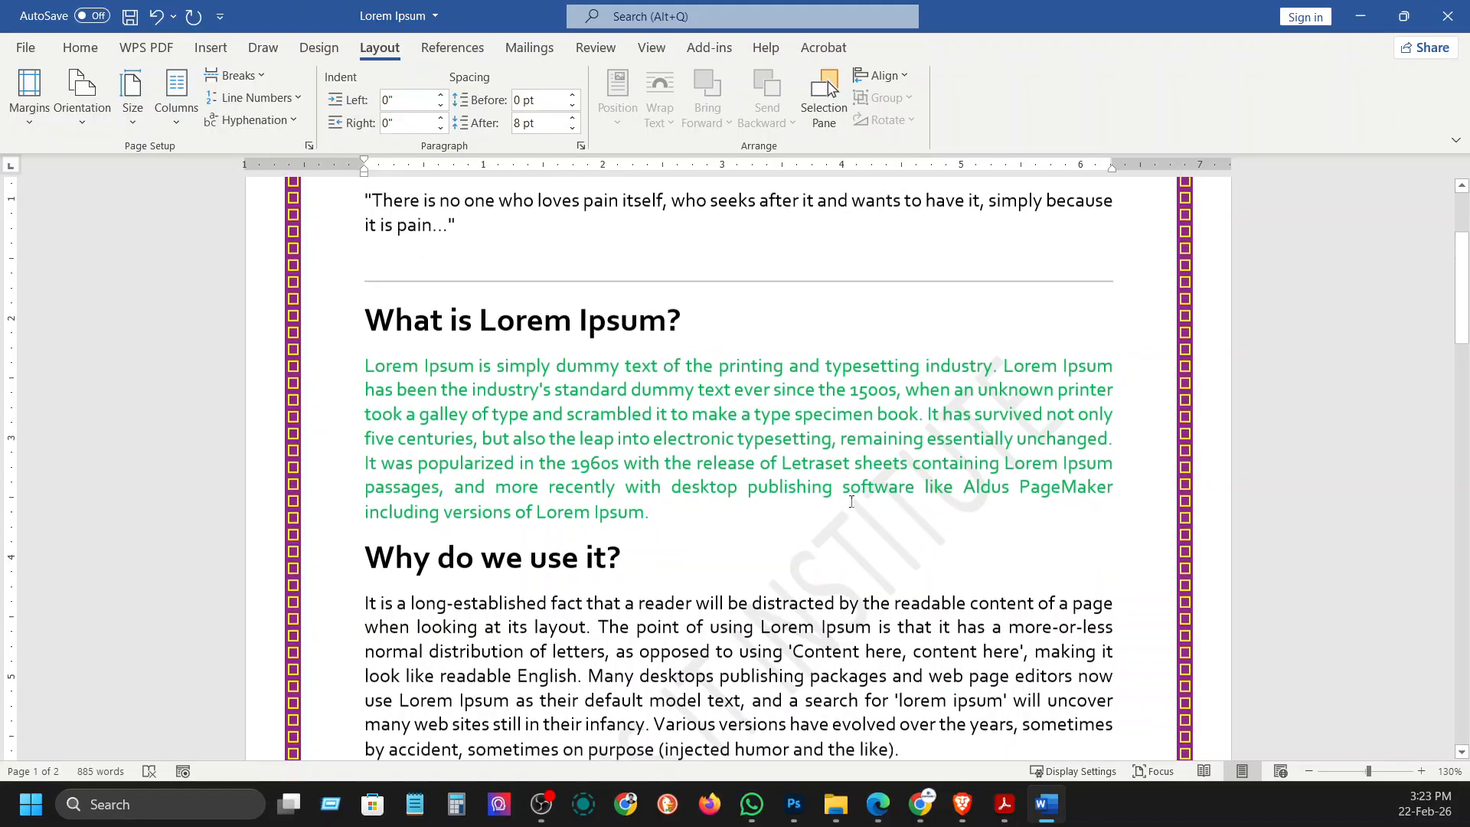
{"action": "scroll", "coordinate": [968, 543], "scroll_direction": "down", "scroll_amount": 2}
{"action": "left_click_drag", "start_coordinate": [924, 586], "coordinate": [368, 395]}
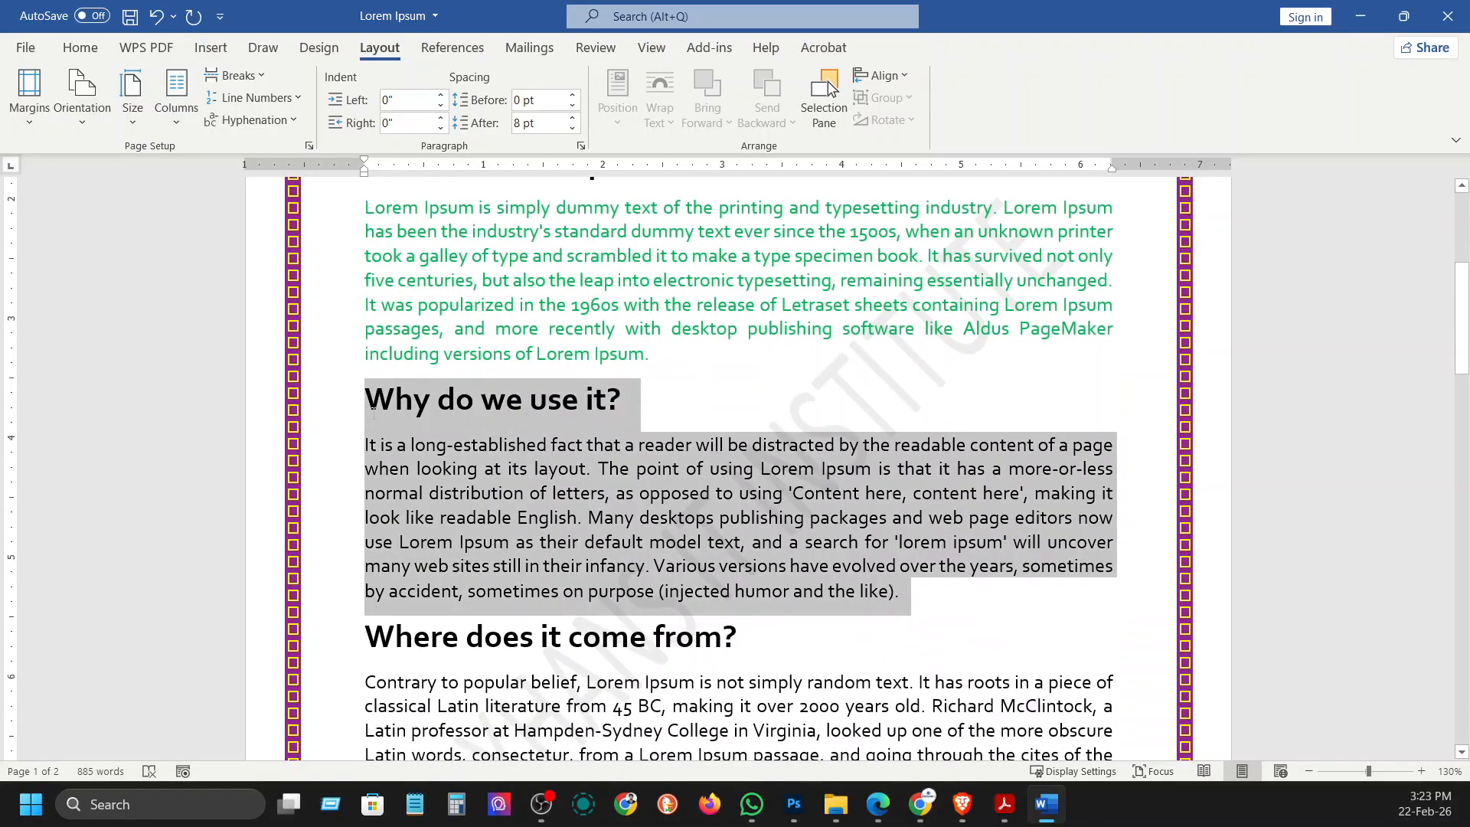
{"action": "left_click", "coordinate": [80, 49]}
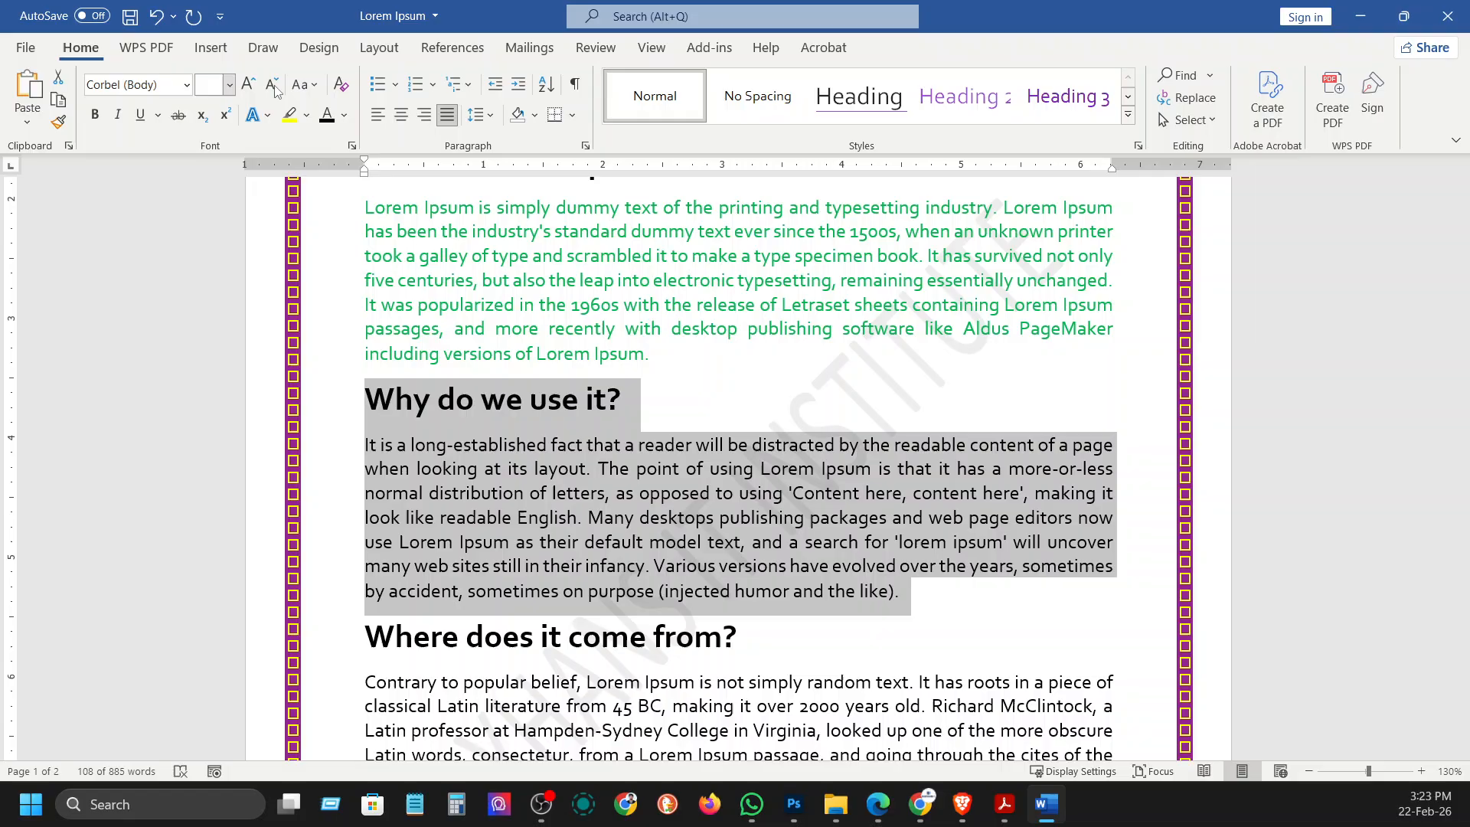
{"action": "left_click", "coordinate": [423, 114]}
{"action": "left_click", "coordinate": [792, 516]}
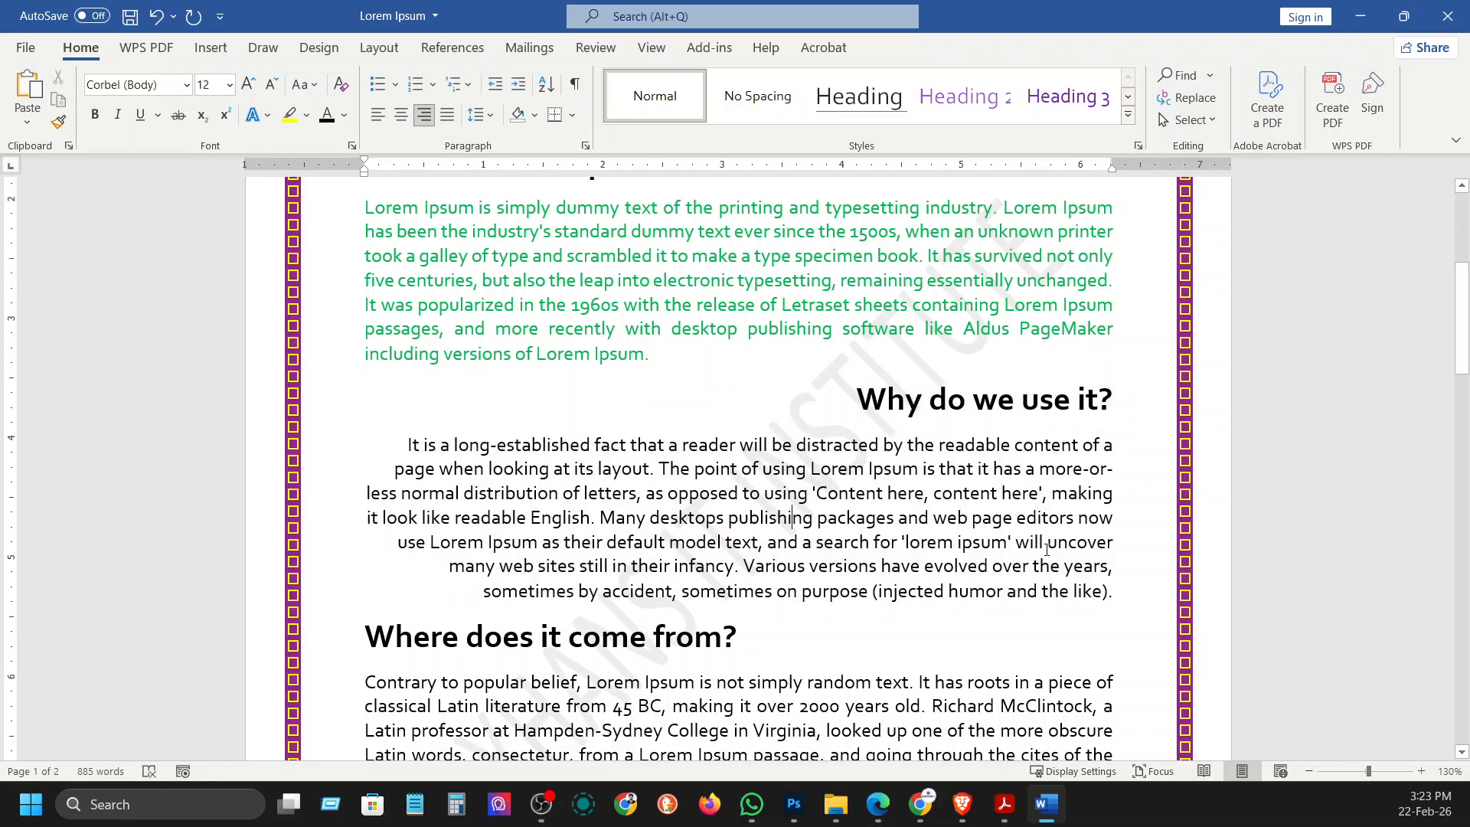
- Set the left indent of the heading "What is Lorem Ipsum?" to 0.5"
{"action": "scroll", "coordinate": [792, 516], "scroll_direction": "up", "scroll_amount": 4}
{"action": "scroll", "coordinate": [1020, 545], "scroll_direction": "down", "scroll_amount": 3}
{"action": "scroll", "coordinate": [1017, 545], "scroll_direction": "up", "scroll_amount": 3}
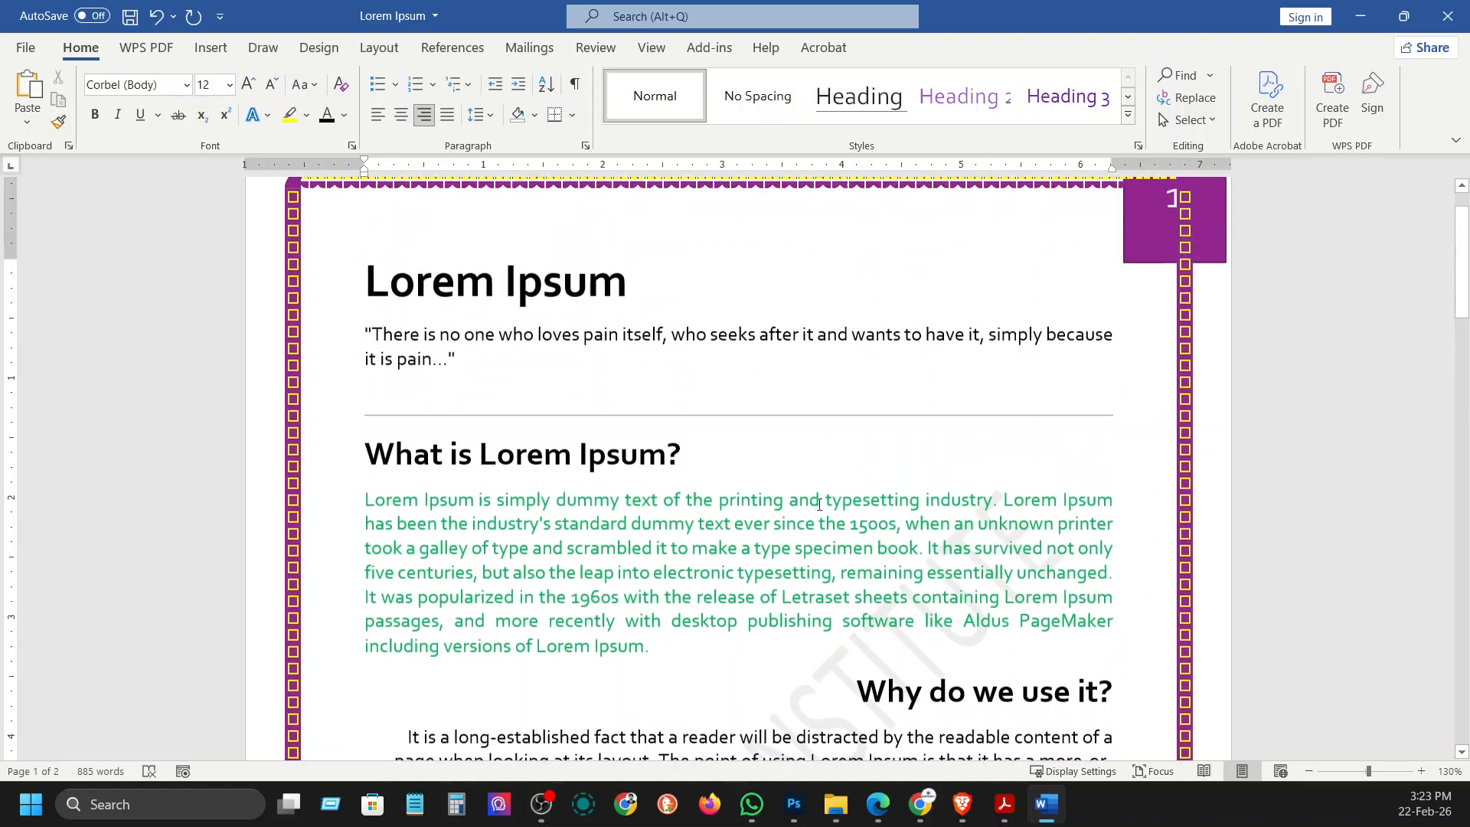
{"action": "left_click_drag", "start_coordinate": [690, 463], "coordinate": [361, 463]}
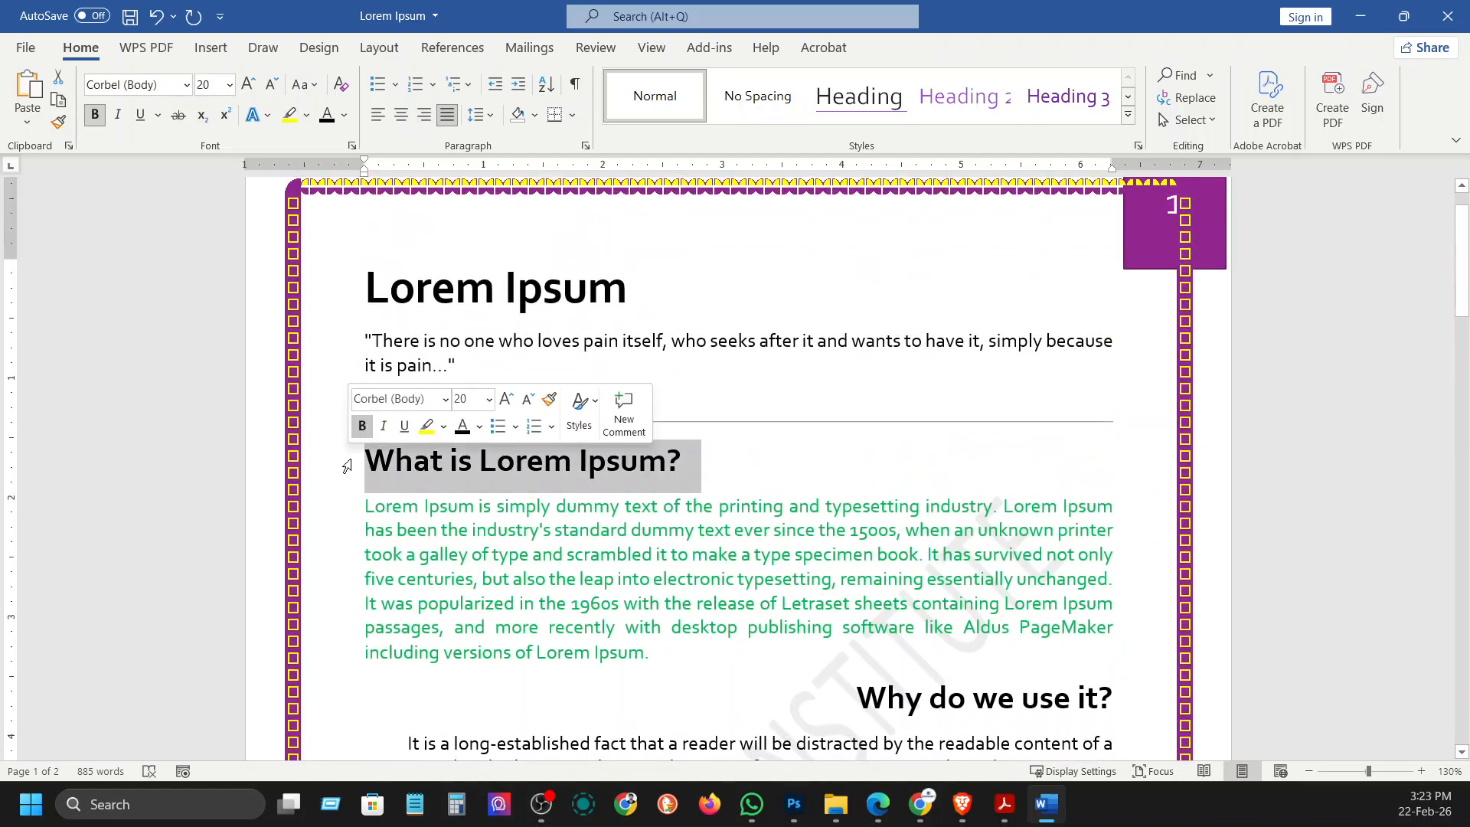
{"action": "left_click", "coordinate": [378, 48]}
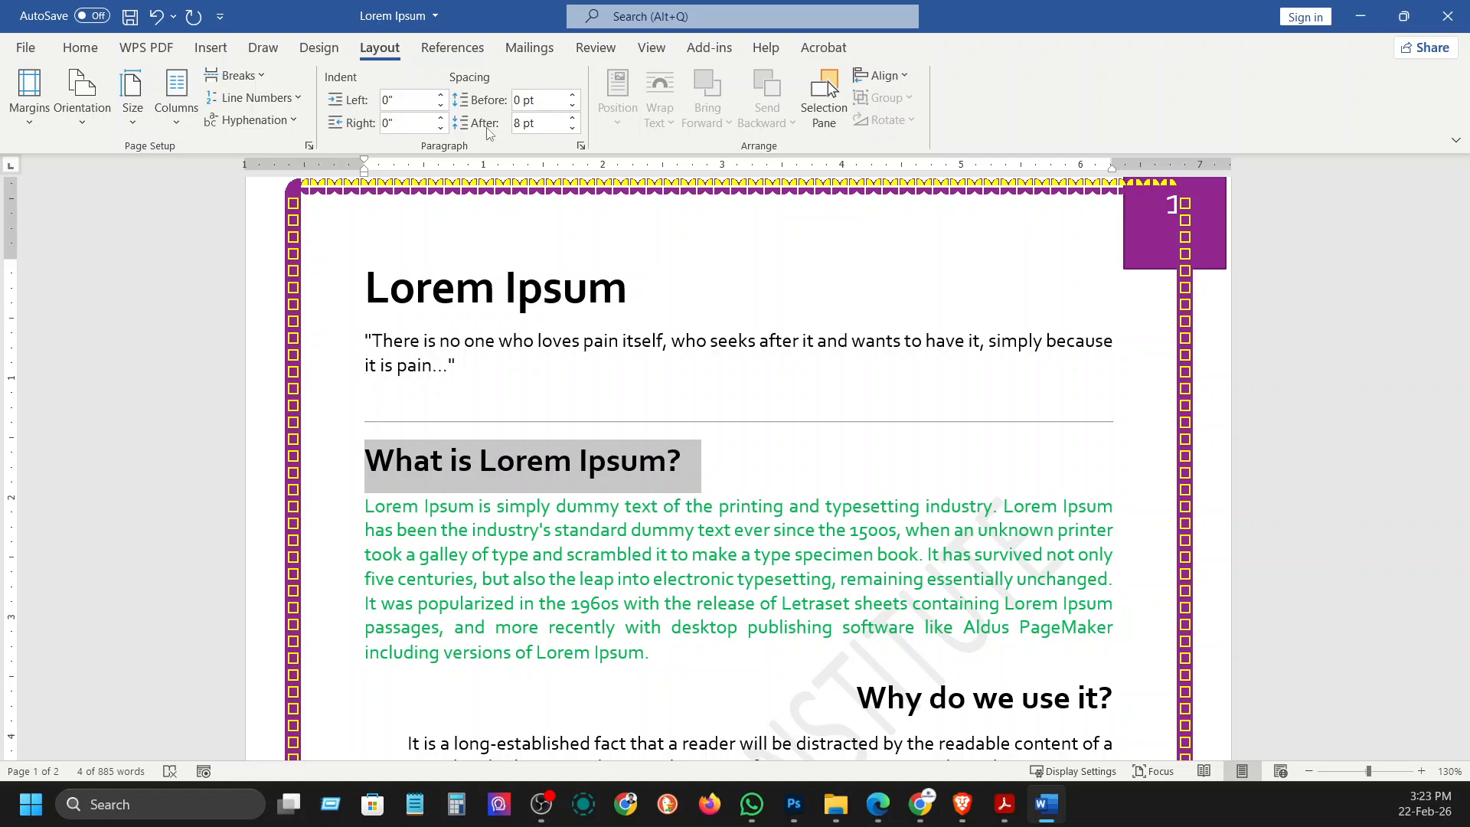
{"action": "left_click", "coordinate": [441, 95]}
{"action": "left_click", "coordinate": [441, 95]}
{"action": "left_click", "coordinate": [441, 95]}
{"action": "left_click", "coordinate": [441, 95]}
{"action": "left_click", "coordinate": [441, 95]}
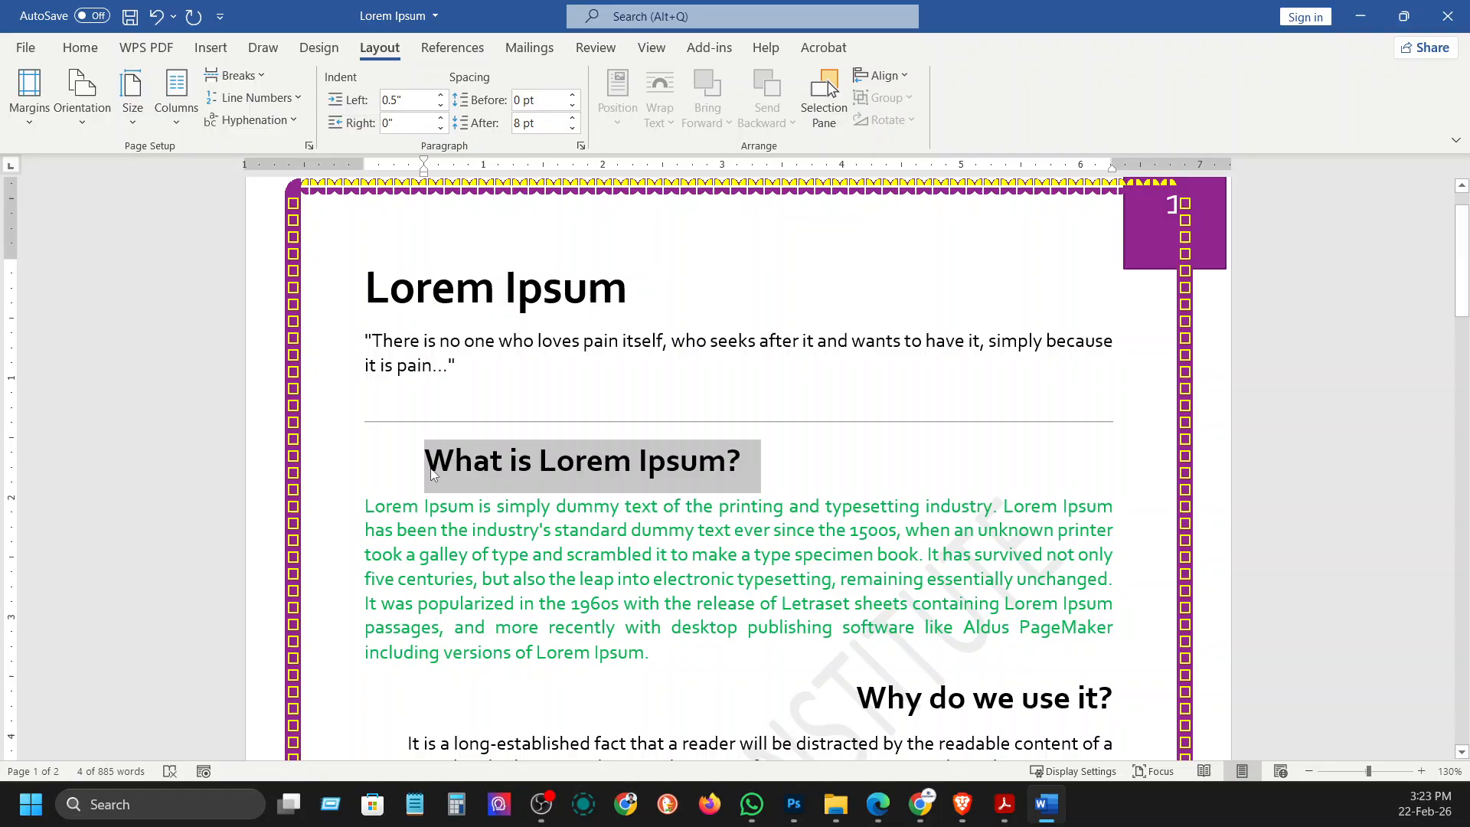
- Decrease the left indent of the heading "What is Lorem Ipsum?" to -0.5" so it extends past the left margin
{"action": "left_click", "coordinate": [441, 106]}
{"action": "left_click", "coordinate": [441, 105]}
{"action": "left_click", "coordinate": [441, 105]}
{"action": "left_click", "coordinate": [441, 106]}
{"action": "left_click", "coordinate": [441, 106]}
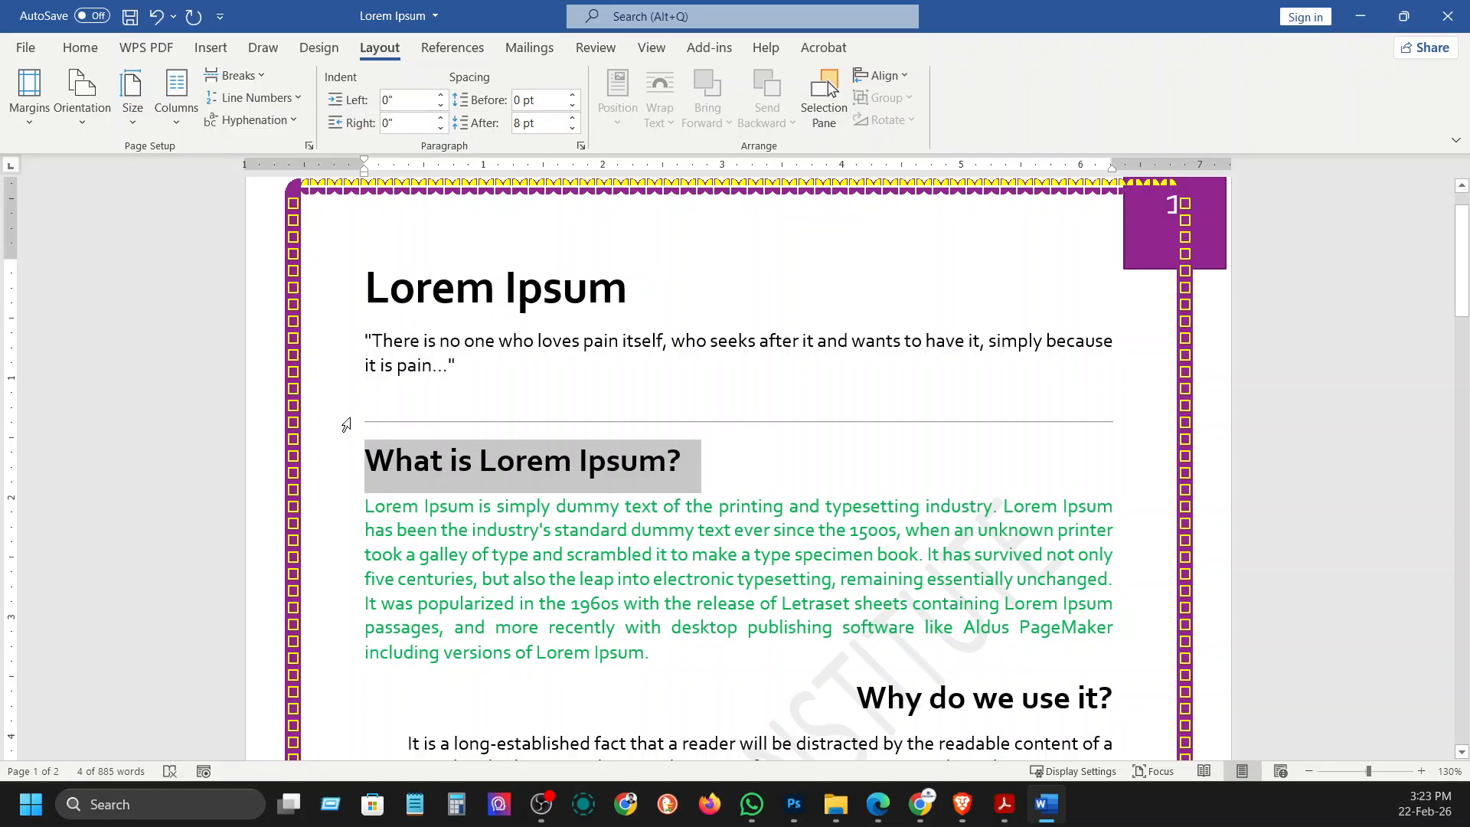
{"action": "left_click", "coordinate": [441, 106]}
{"action": "left_click", "coordinate": [441, 106]}
{"action": "left_click", "coordinate": [441, 106]}
{"action": "left_click", "coordinate": [441, 105]}
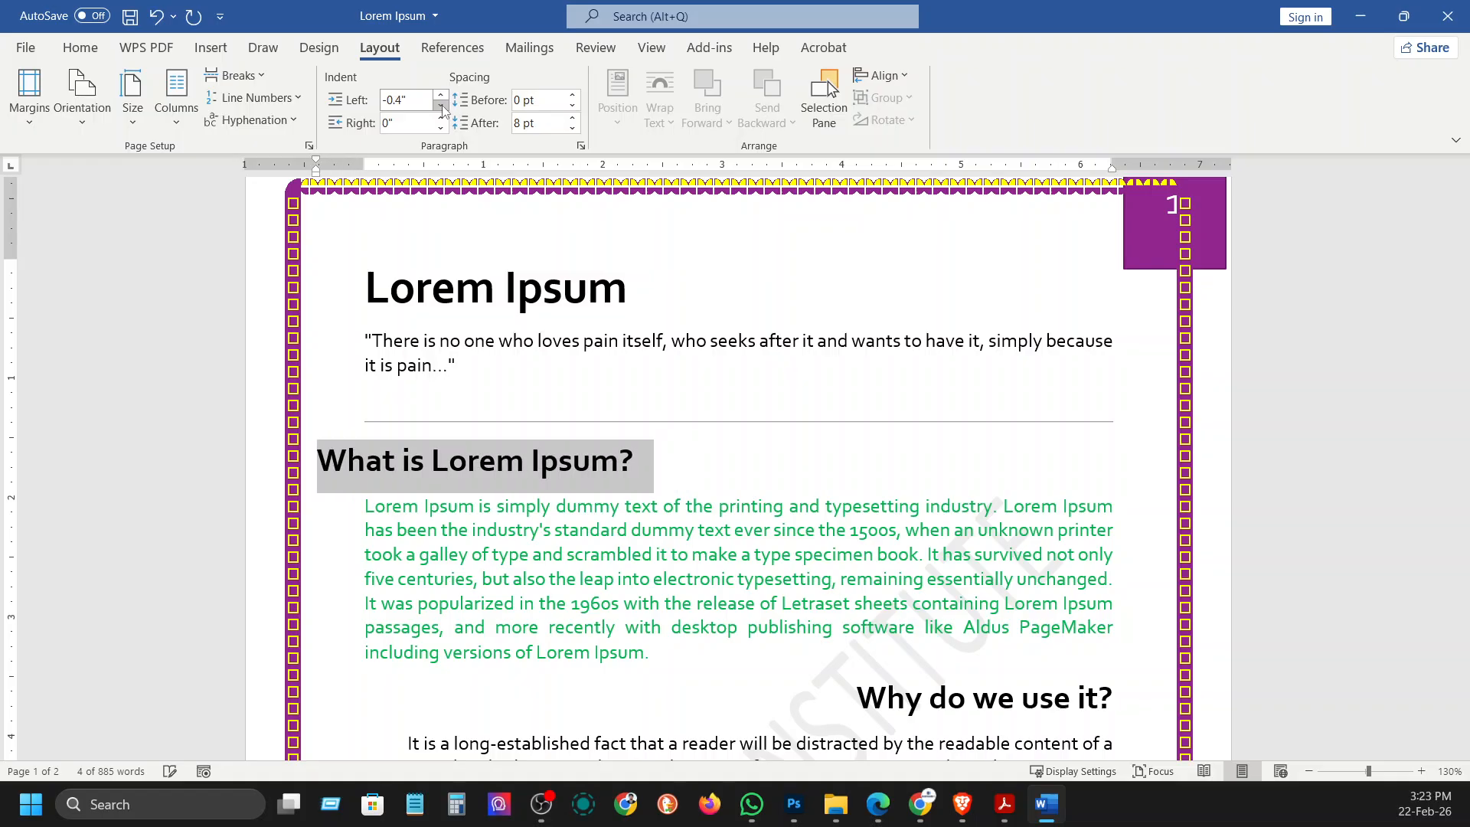
{"action": "left_click", "coordinate": [441, 105]}
{"action": "left_click", "coordinate": [437, 460]}
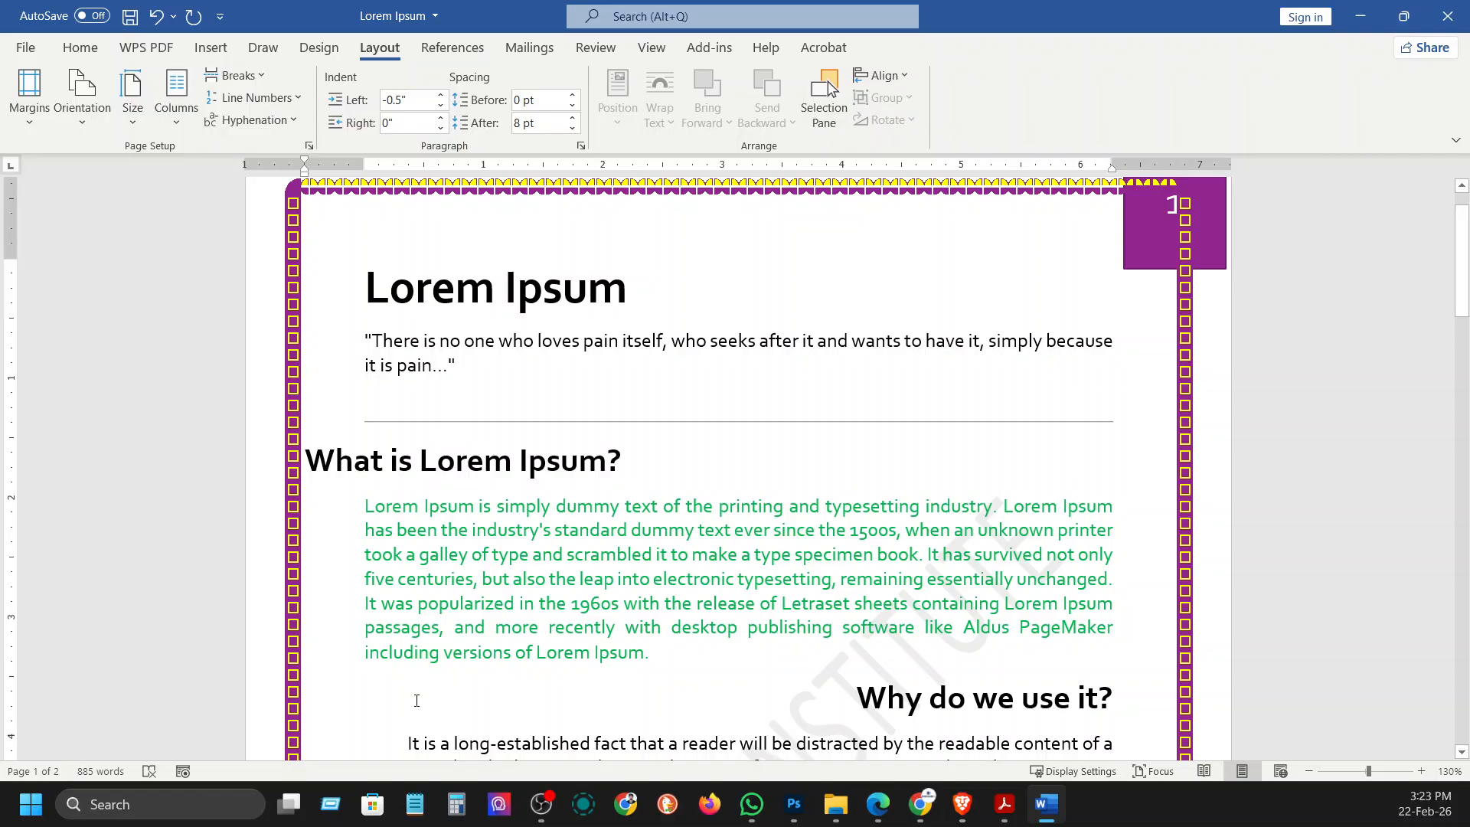
- Reset the left indent of the heading "What is Lorem Ipsum?" to 0"
{"action": "scroll", "coordinate": [416, 701], "scroll_direction": "down", "scroll_amount": 5}
{"action": "left_click", "coordinate": [380, 491]}
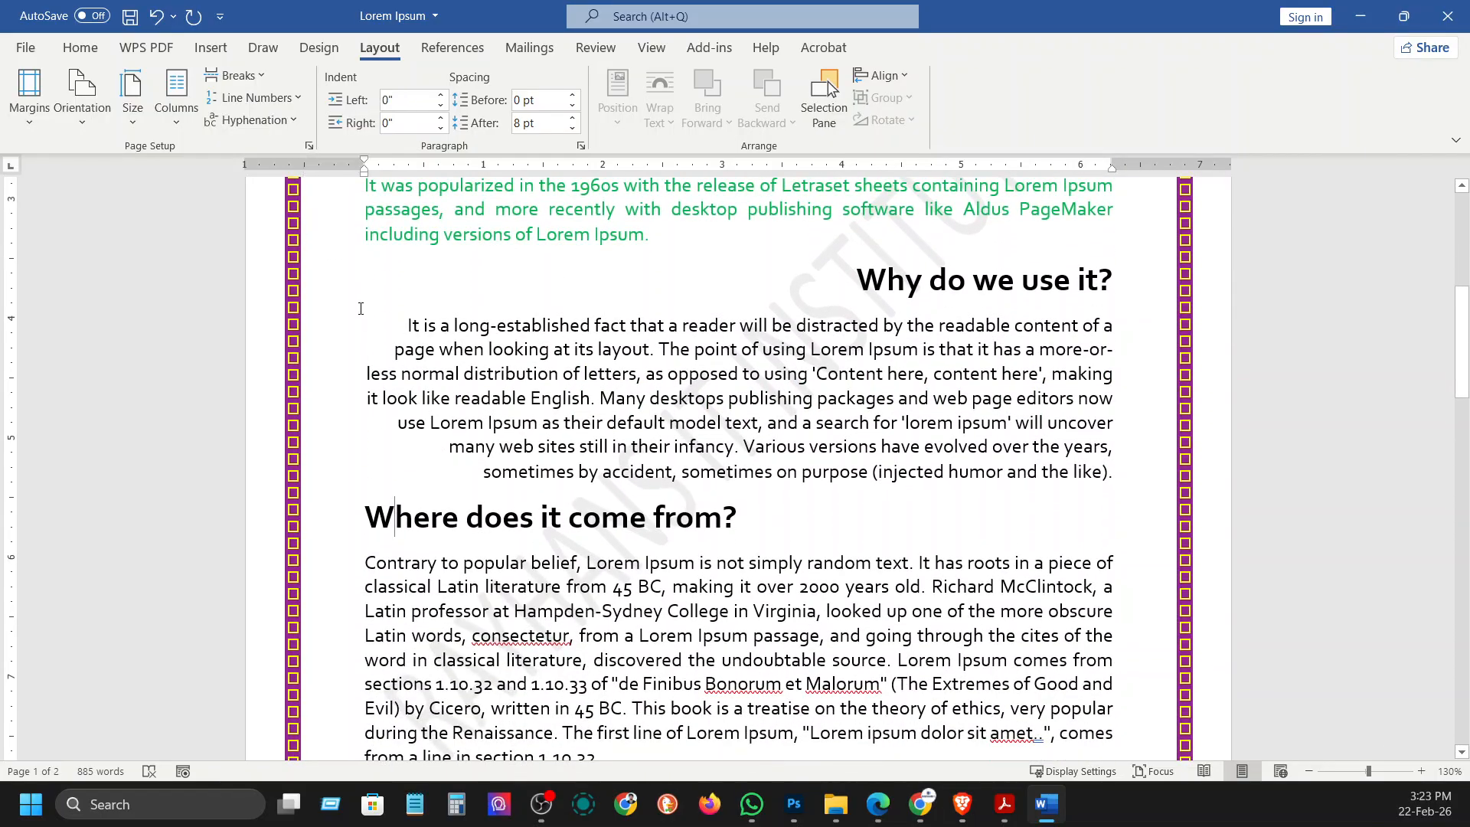
{"action": "scroll", "coordinate": [688, 497], "scroll_direction": "up", "scroll_amount": 4}
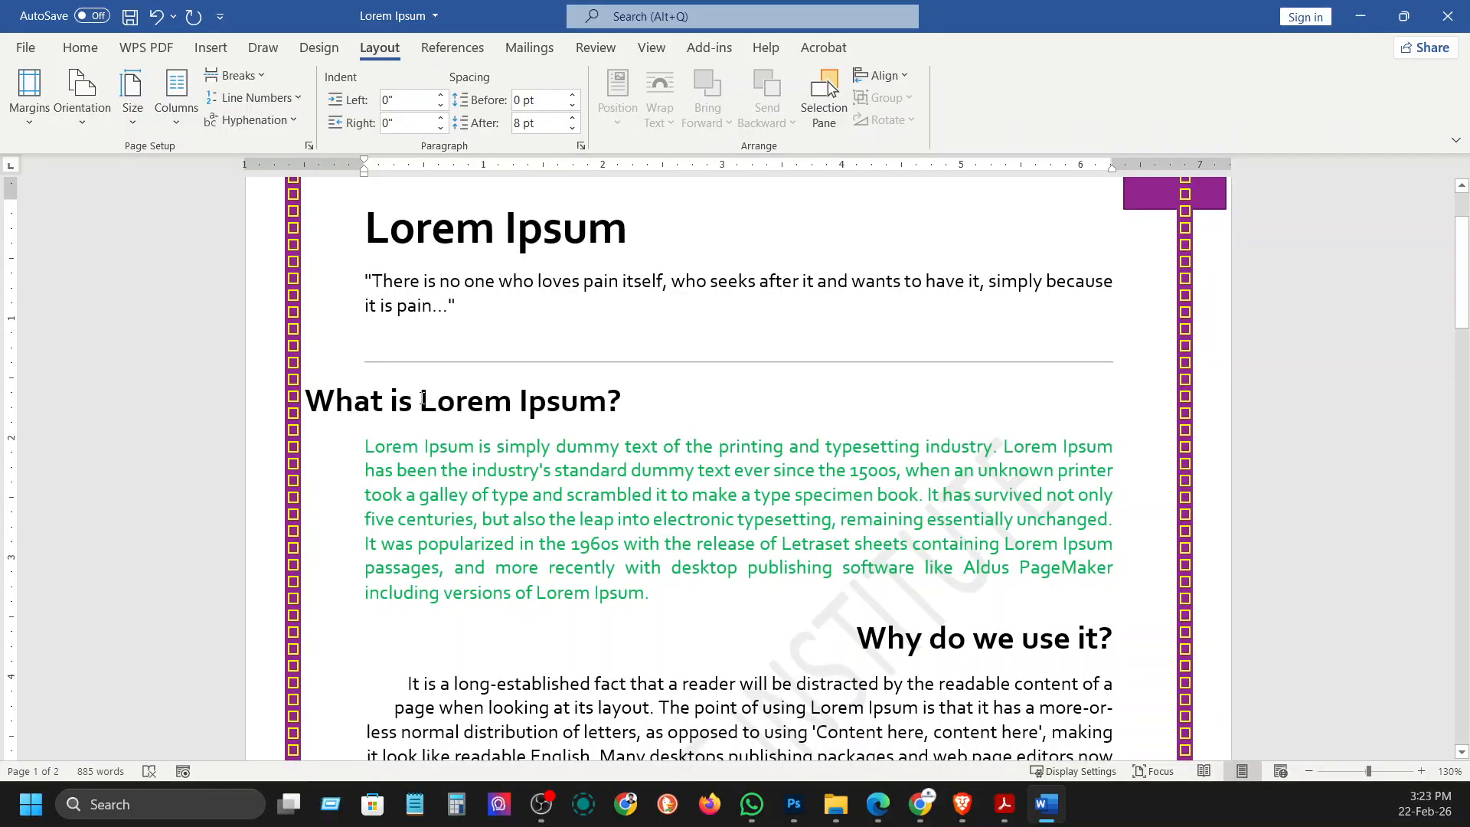
{"action": "left_click", "coordinate": [80, 47]}
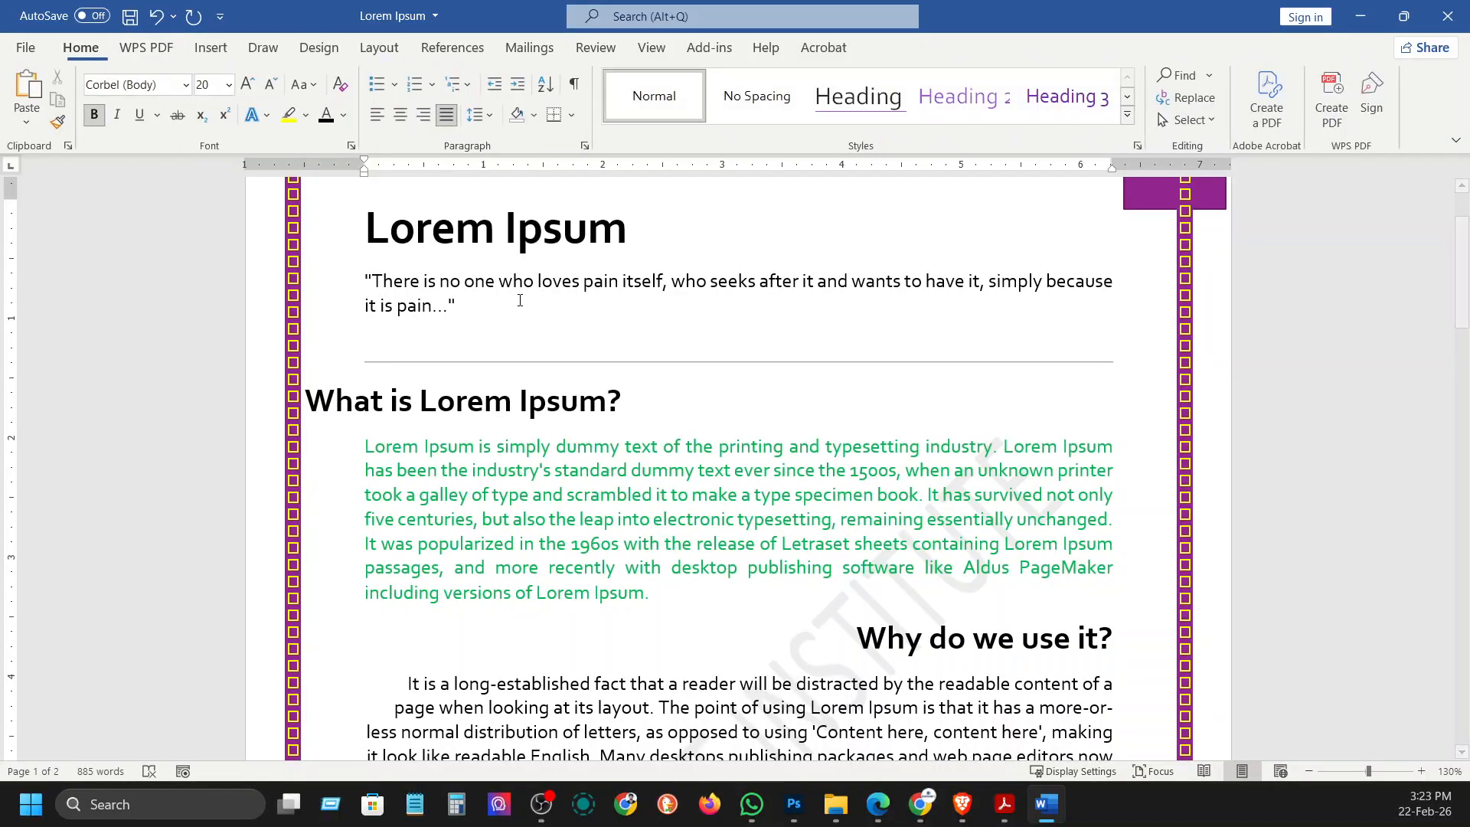
{"action": "left_click_drag", "start_coordinate": [639, 394], "coordinate": [306, 402]}
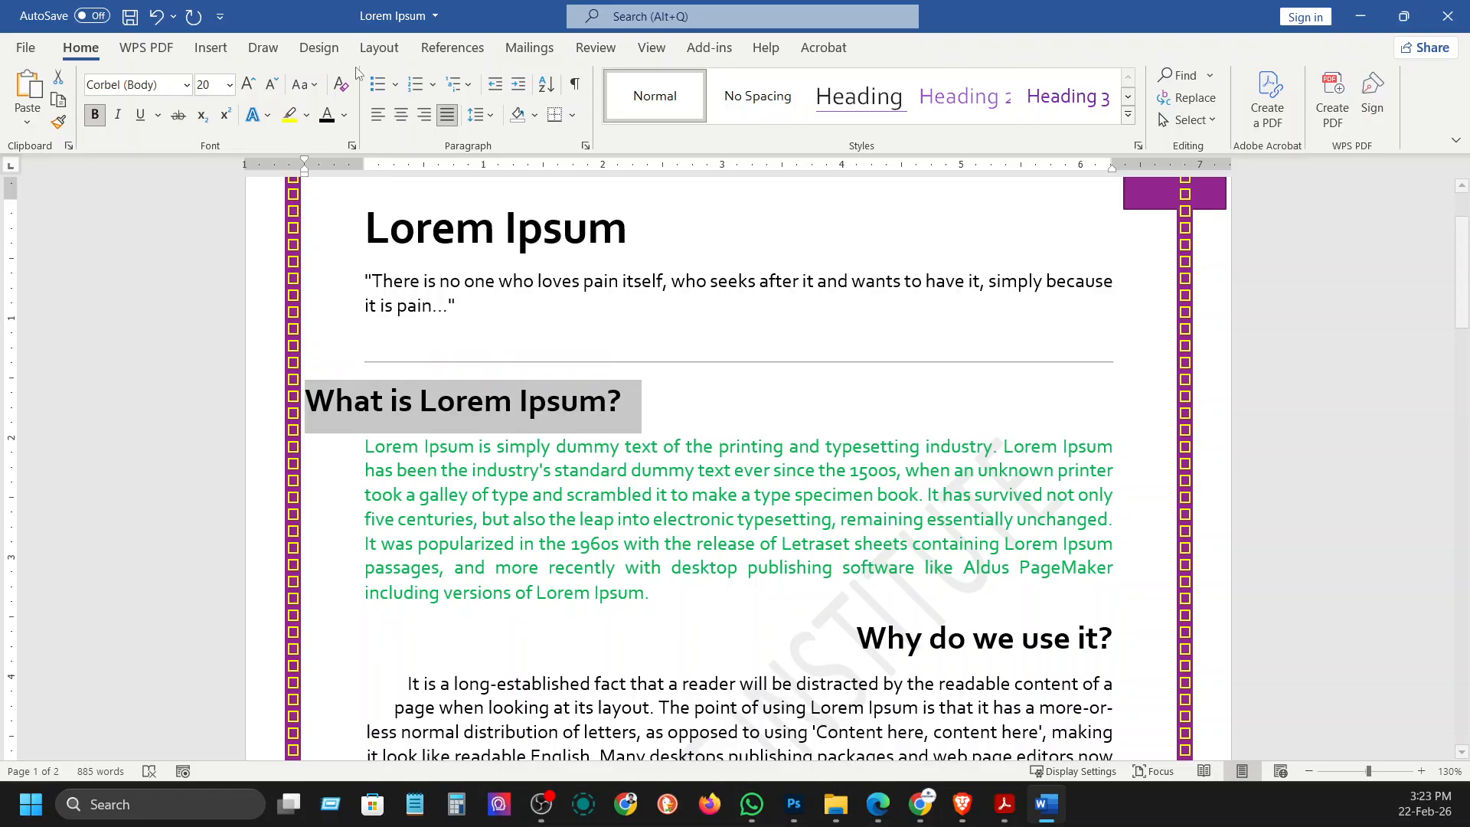
{"action": "left_click", "coordinate": [378, 49]}
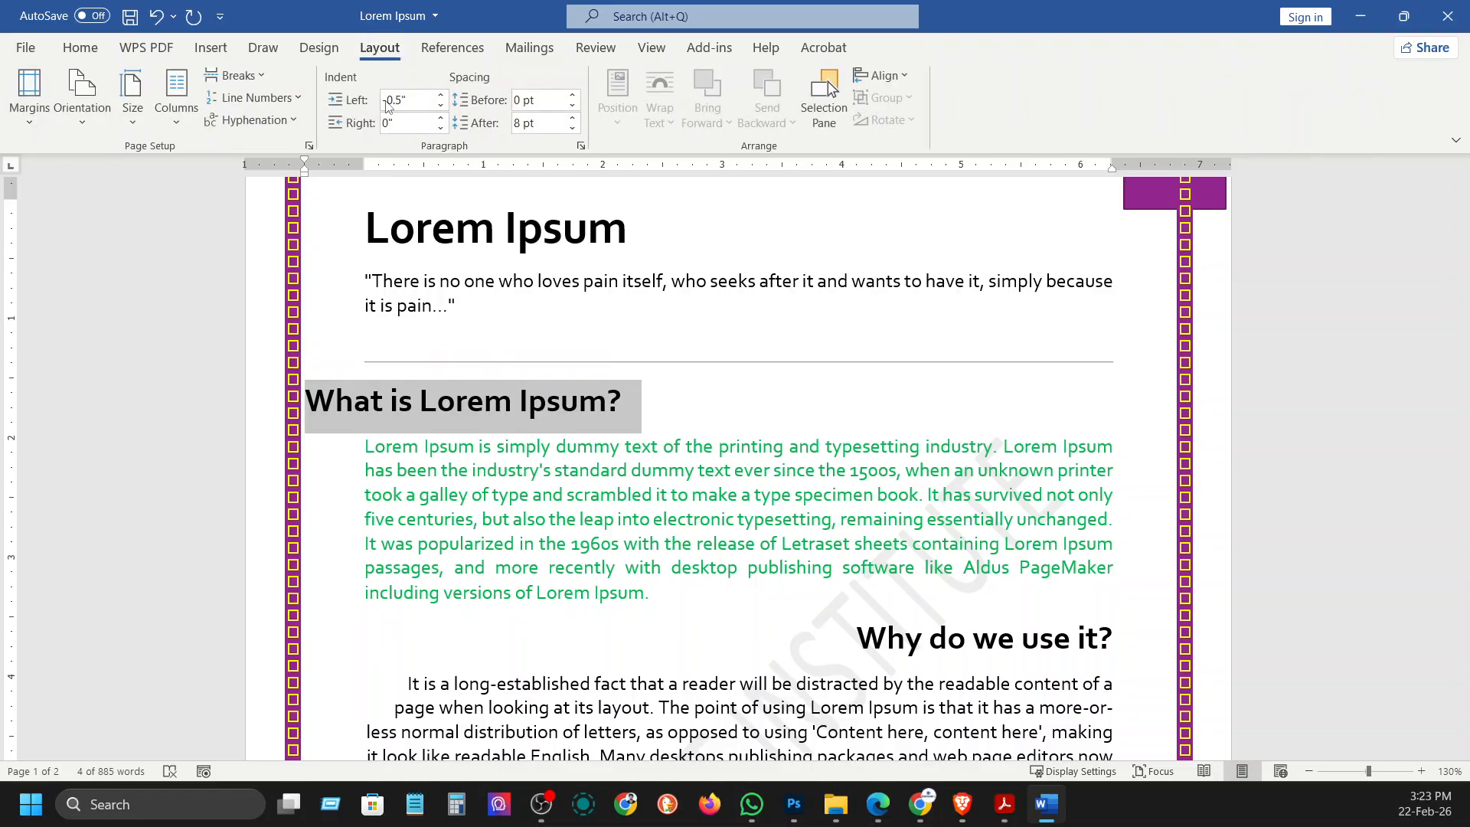
{"action": "left_click", "coordinate": [427, 99]}
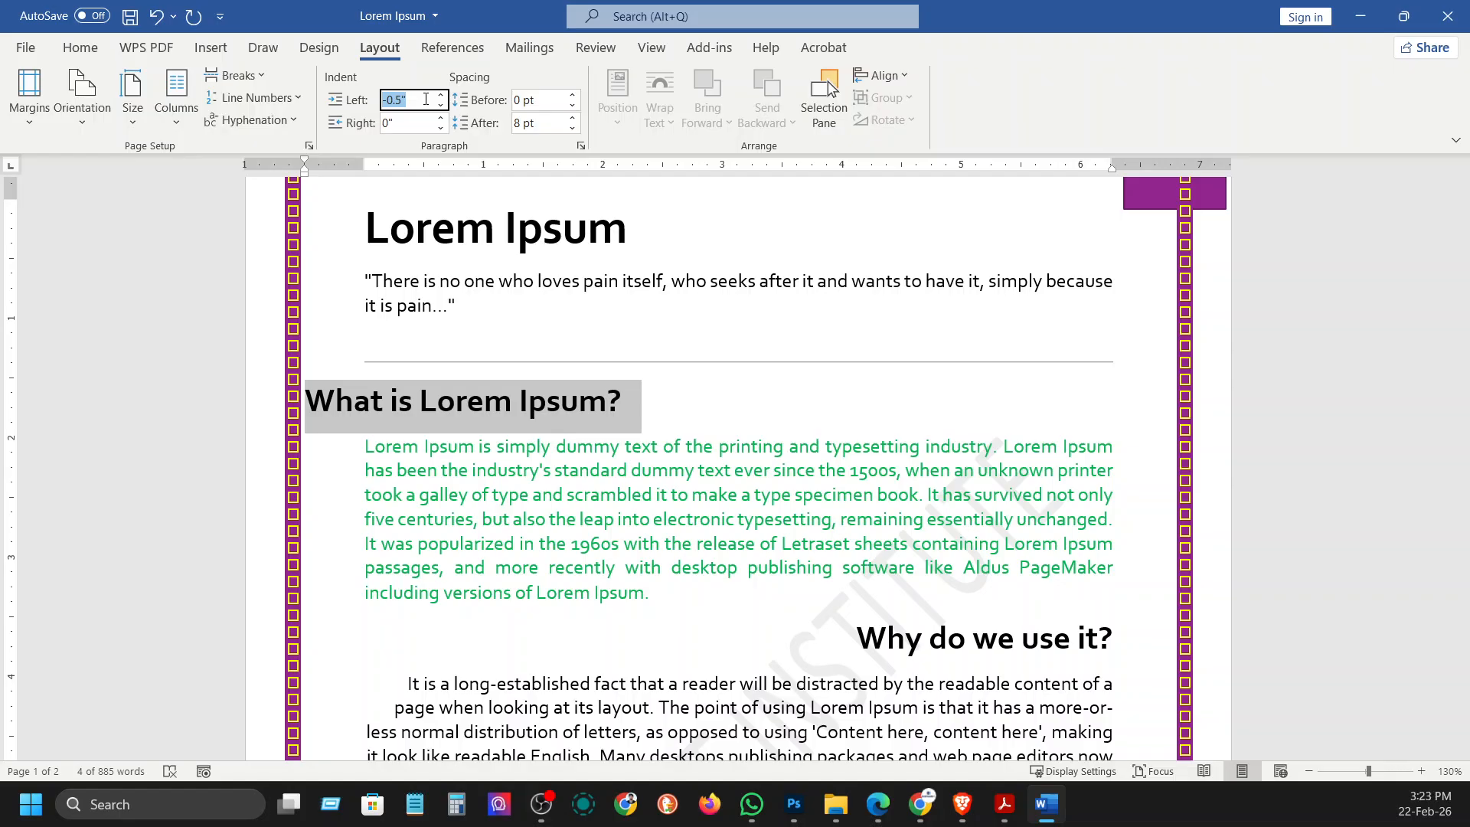
{"action": "type", "text": "0"}
{"action": "key", "text": "Return"}
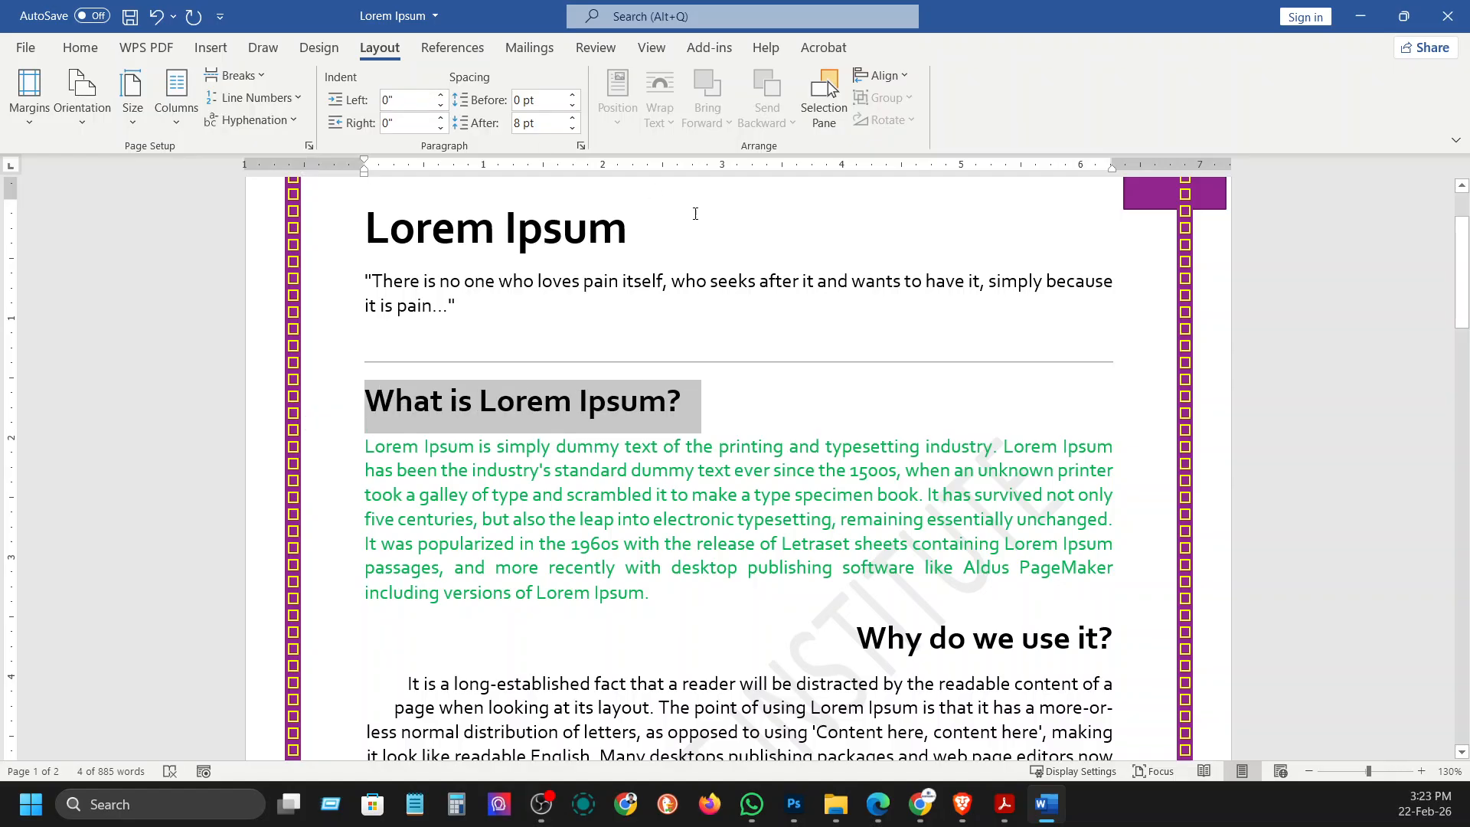
{"action": "left_click", "coordinate": [640, 410]}
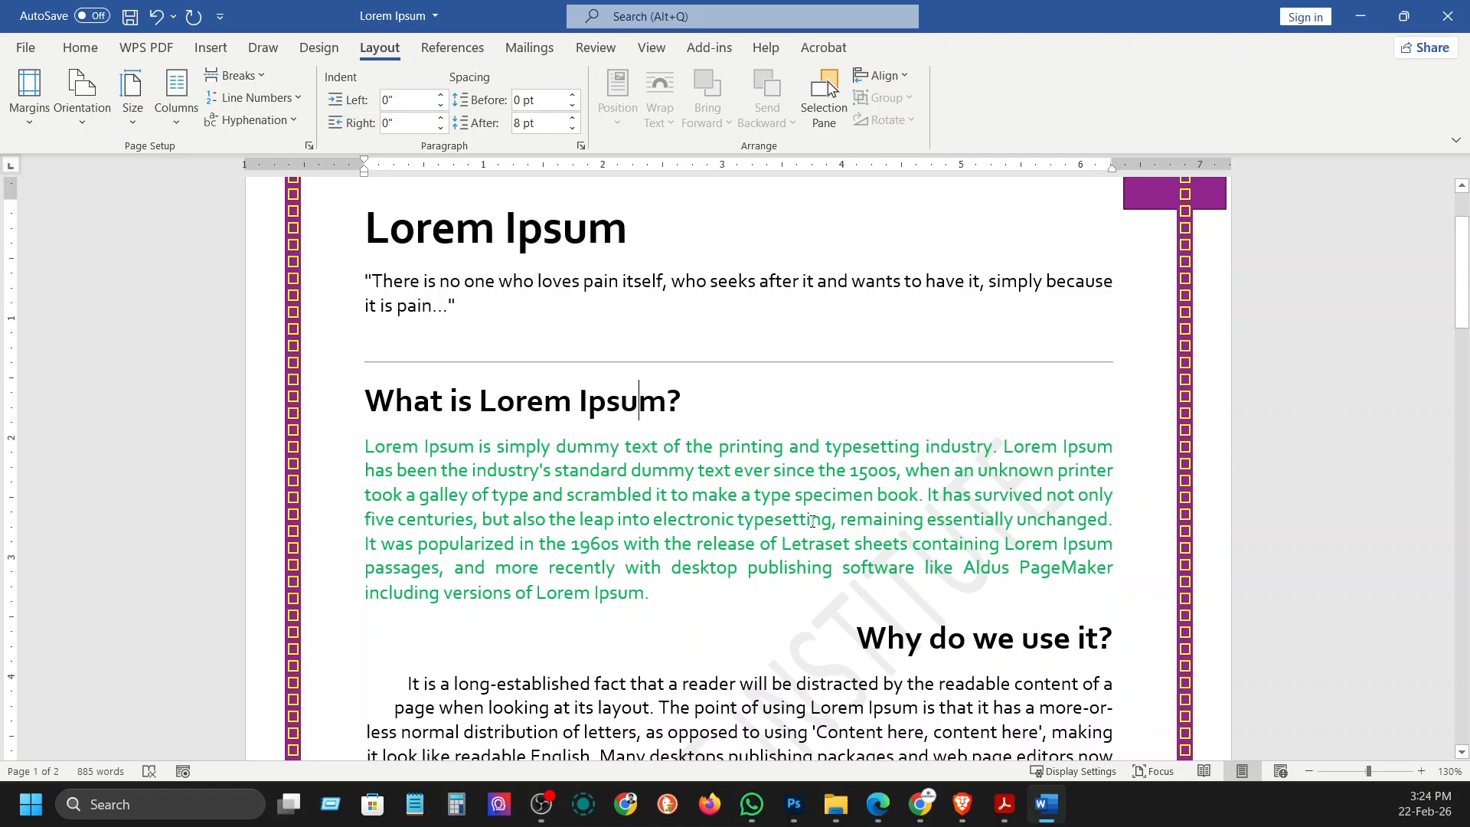
- Set the right indent of the right-aligned heading "Why do we use it?" to -0.4"
{"action": "scroll", "coordinate": [813, 522], "scroll_direction": "down", "scroll_amount": 3}
{"action": "left_click_drag", "start_coordinate": [855, 519], "coordinate": [1112, 520]}
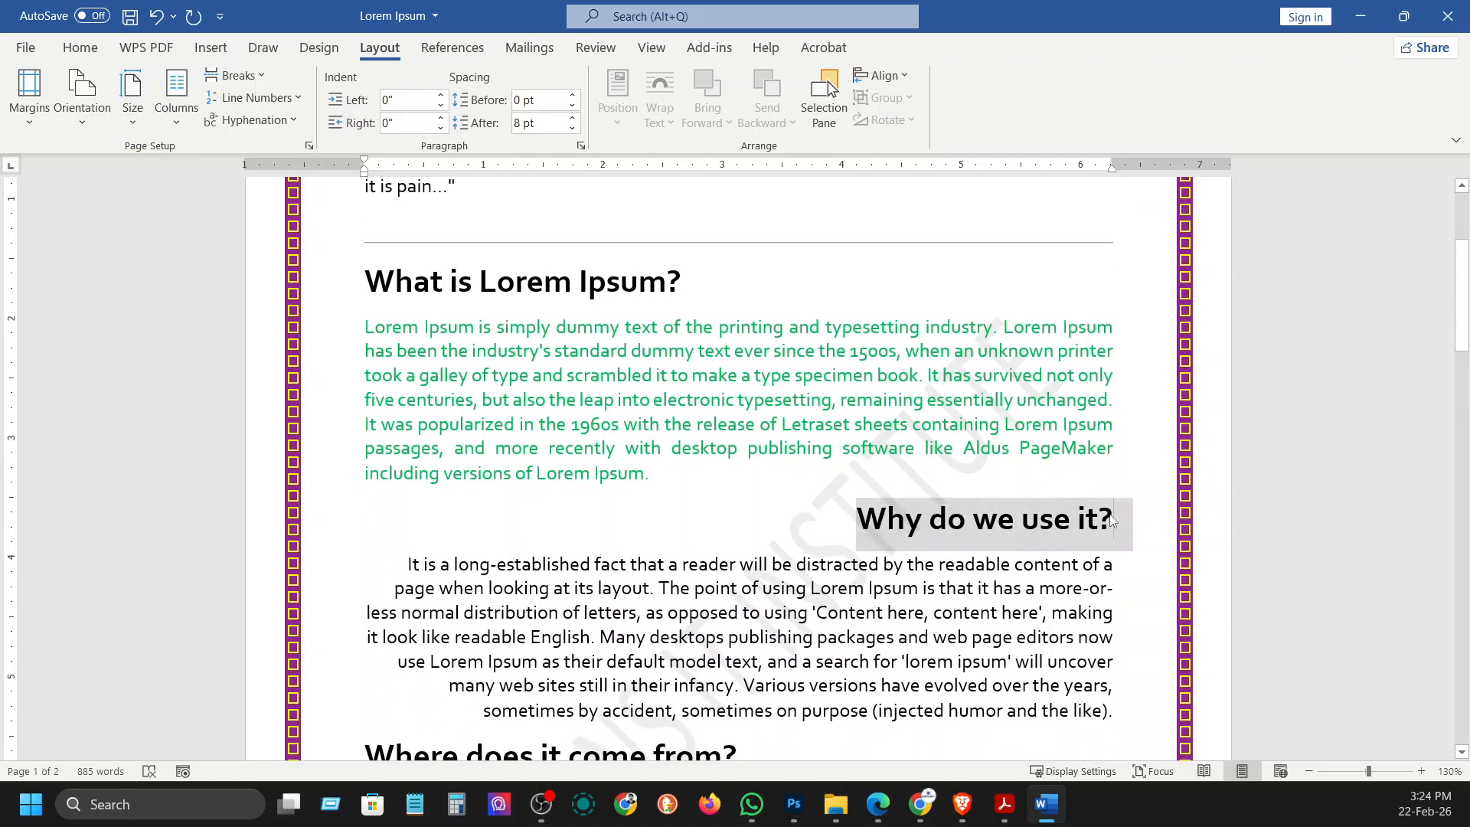
{"action": "left_click", "coordinate": [1113, 523]}
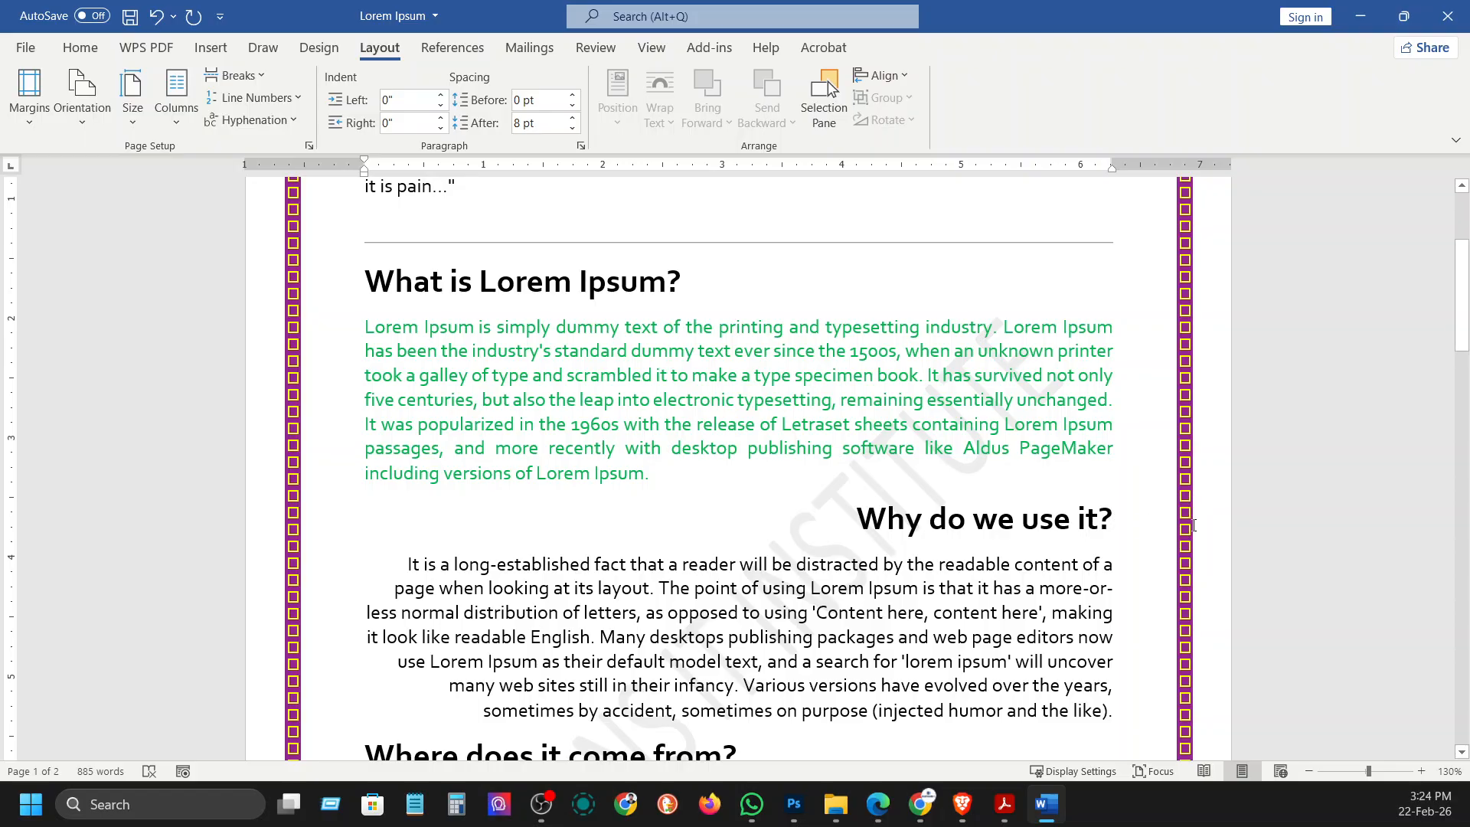
{"action": "left_click_drag", "start_coordinate": [905, 522], "coordinate": [1146, 528]}
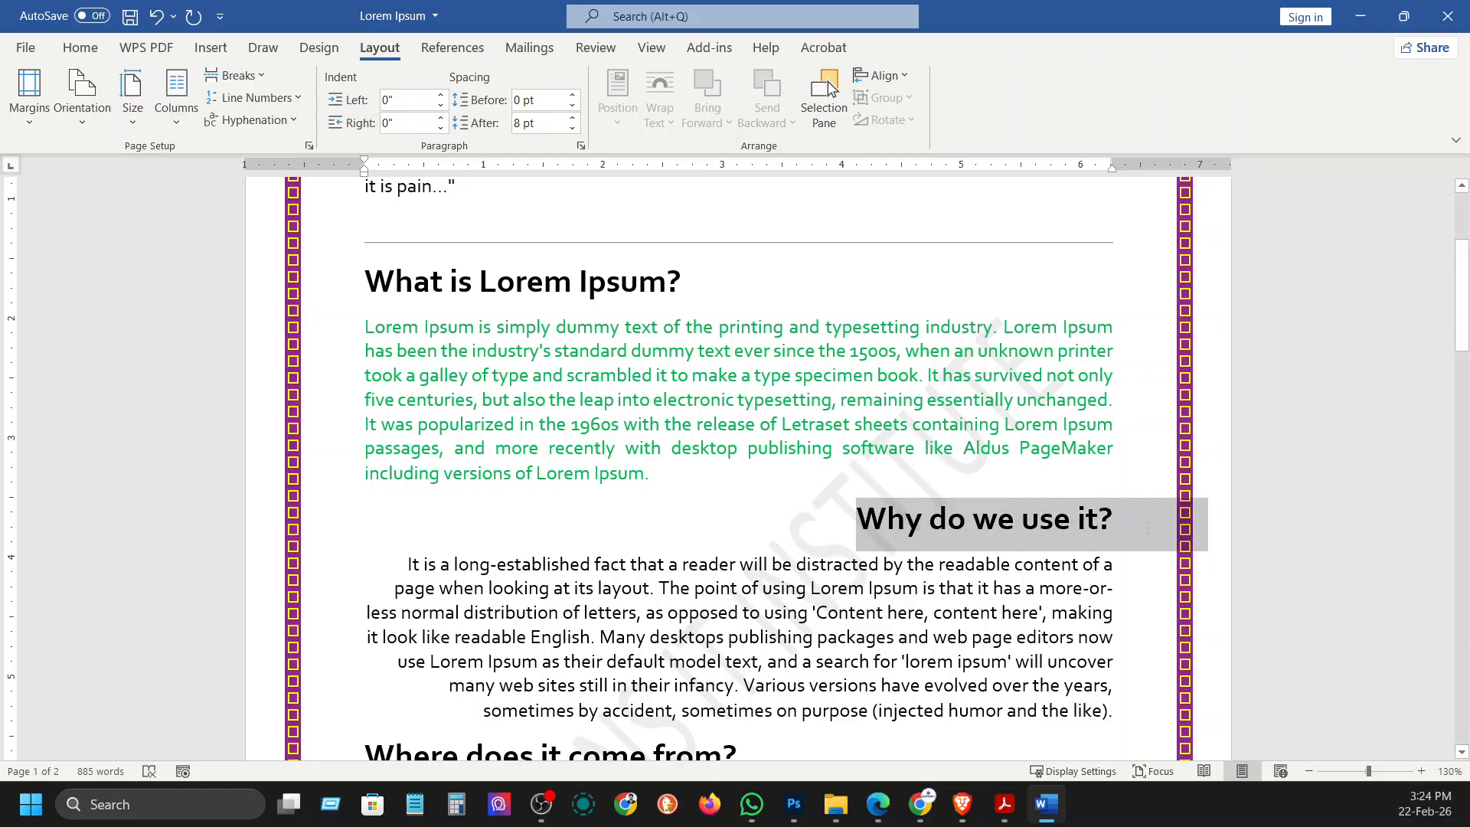
{"action": "left_click", "coordinate": [441, 128]}
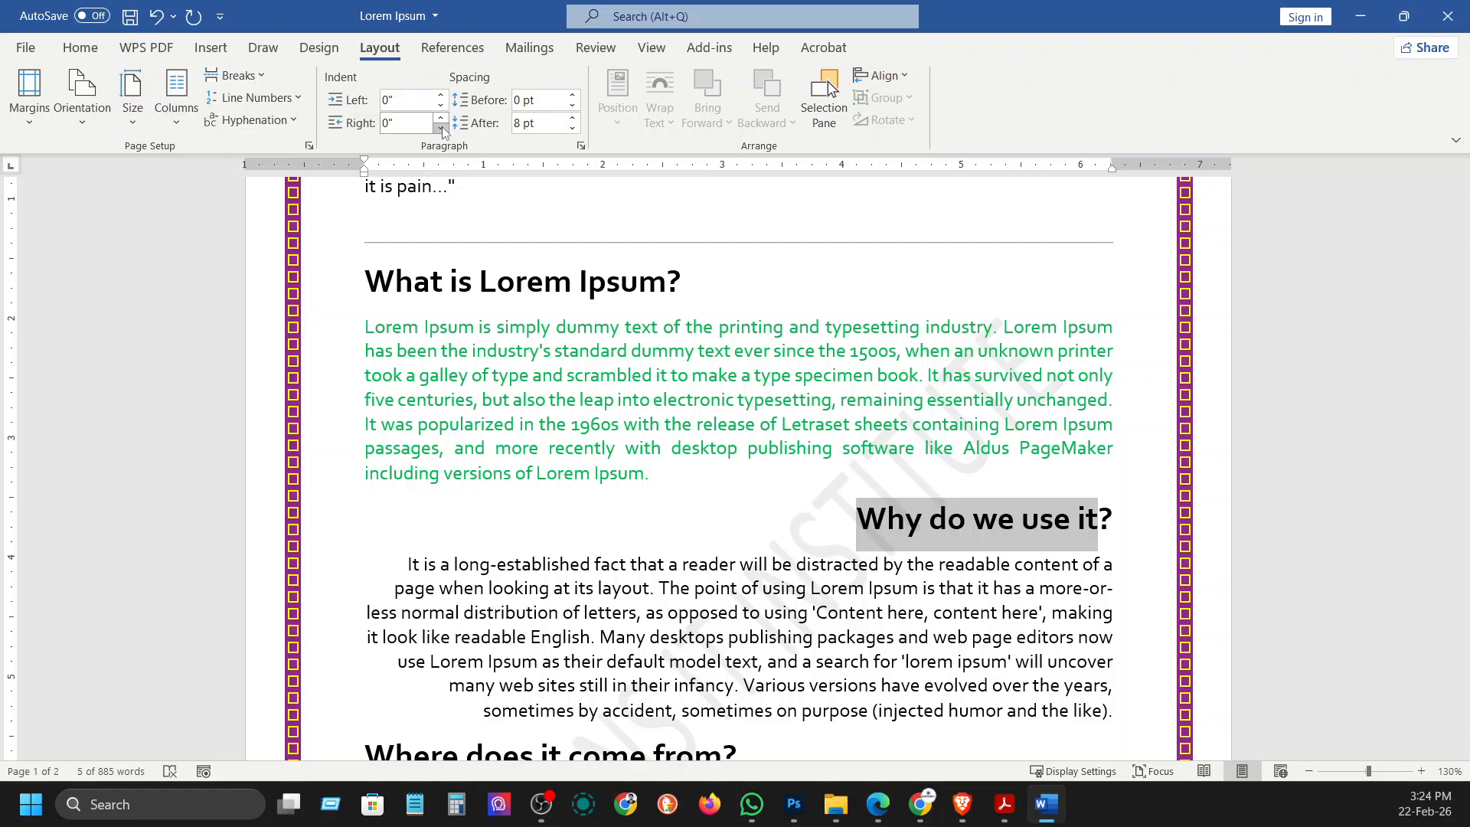
{"action": "left_click", "coordinate": [442, 128]}
{"action": "left_click", "coordinate": [442, 128]}
{"action": "left_click", "coordinate": [442, 127]}
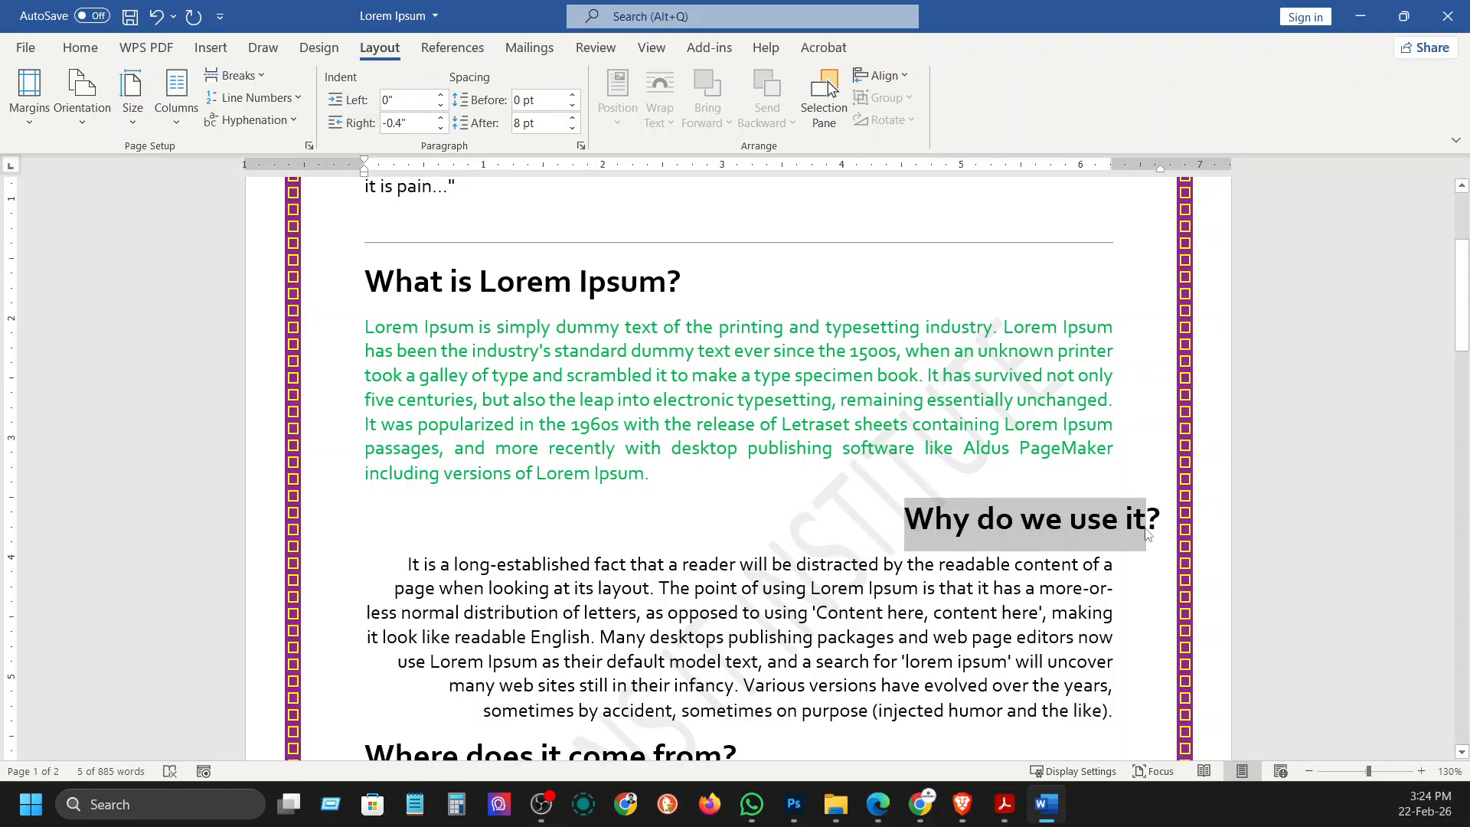
- Reset the right indent of the right-aligned heading "Why do we use it?" to 0"
{"action": "left_click", "coordinate": [405, 123]}
{"action": "type", "text": "0"}
{"action": "key", "text": "Return"}
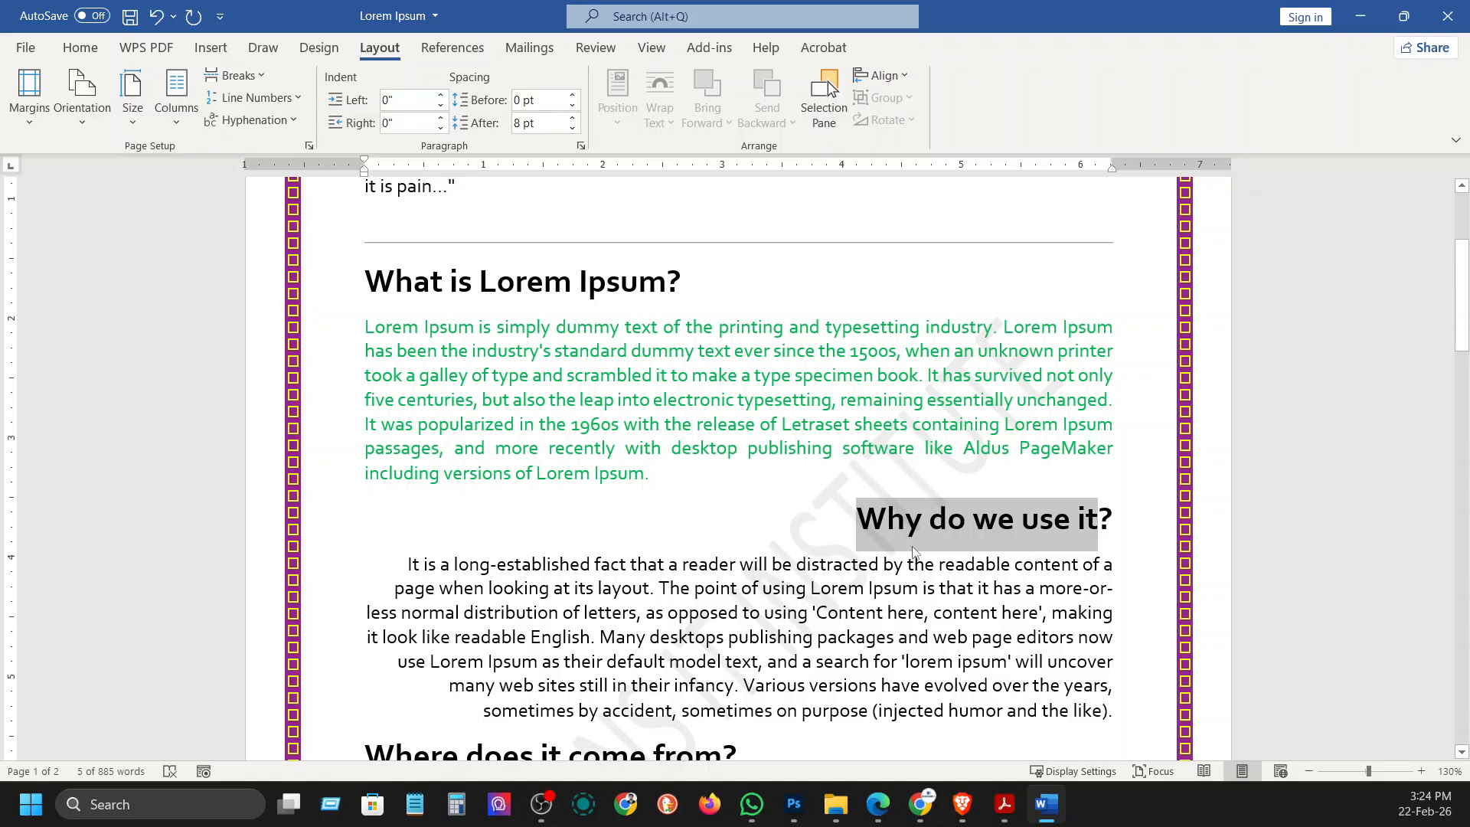
{"action": "scroll", "coordinate": [913, 551], "scroll_direction": "down", "scroll_amount": 3}
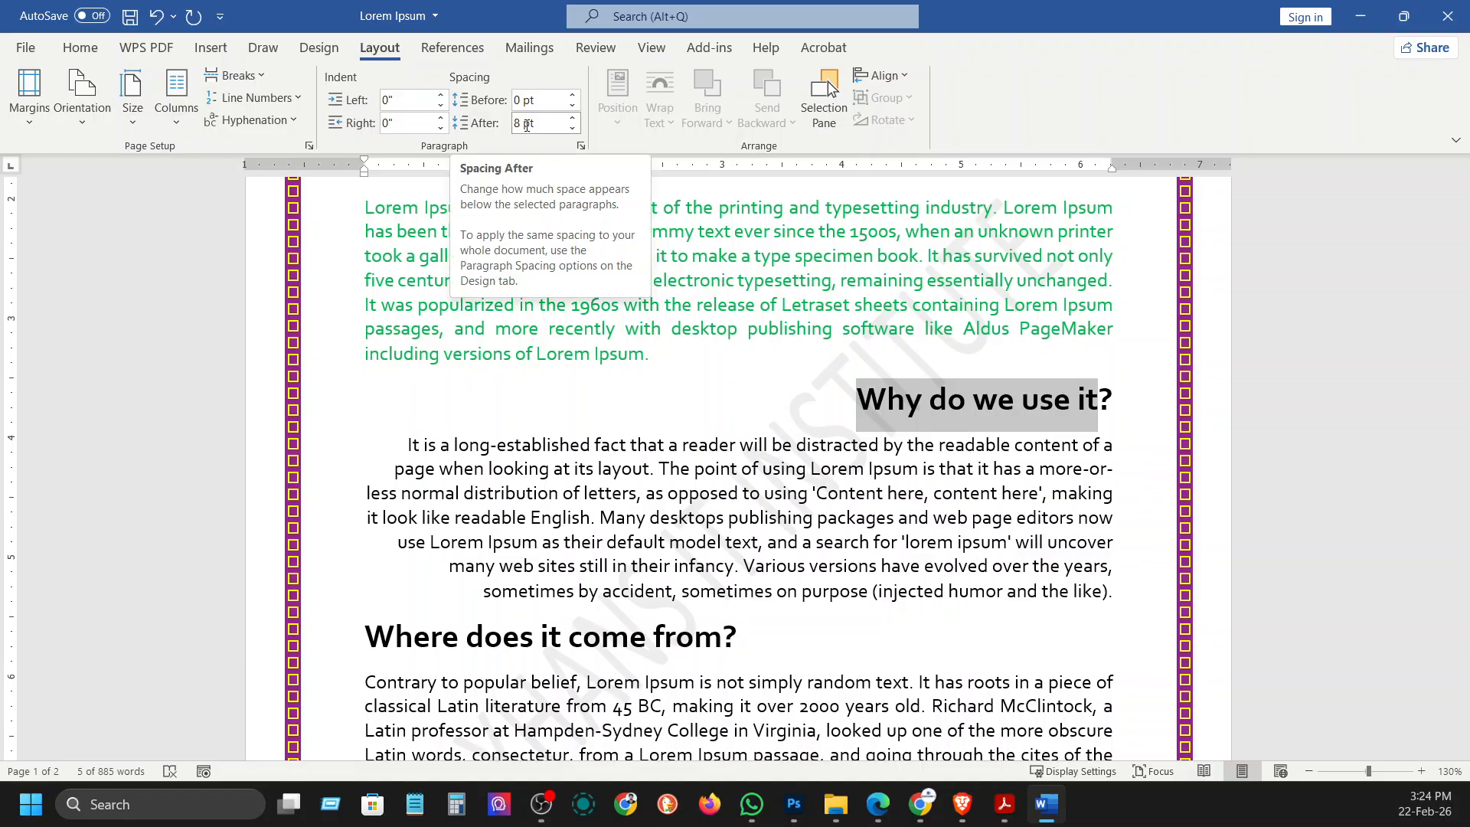
{"action": "scroll", "coordinate": [523, 587], "scroll_direction": "up", "scroll_amount": 5}
{"action": "scroll", "coordinate": [523, 587], "scroll_direction": "down", "scroll_amount": 8}
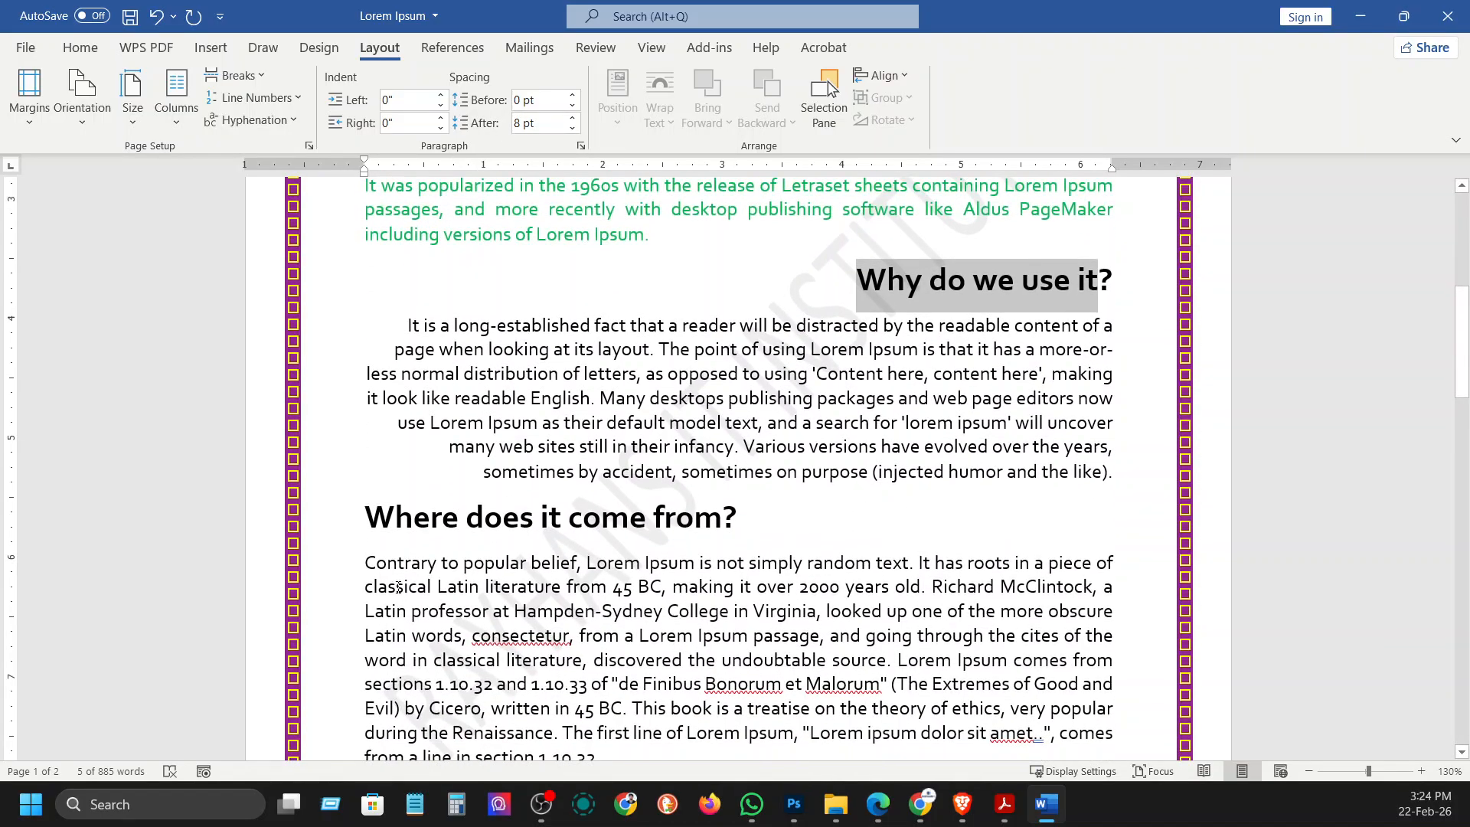
{"action": "left_click", "coordinate": [366, 518]}
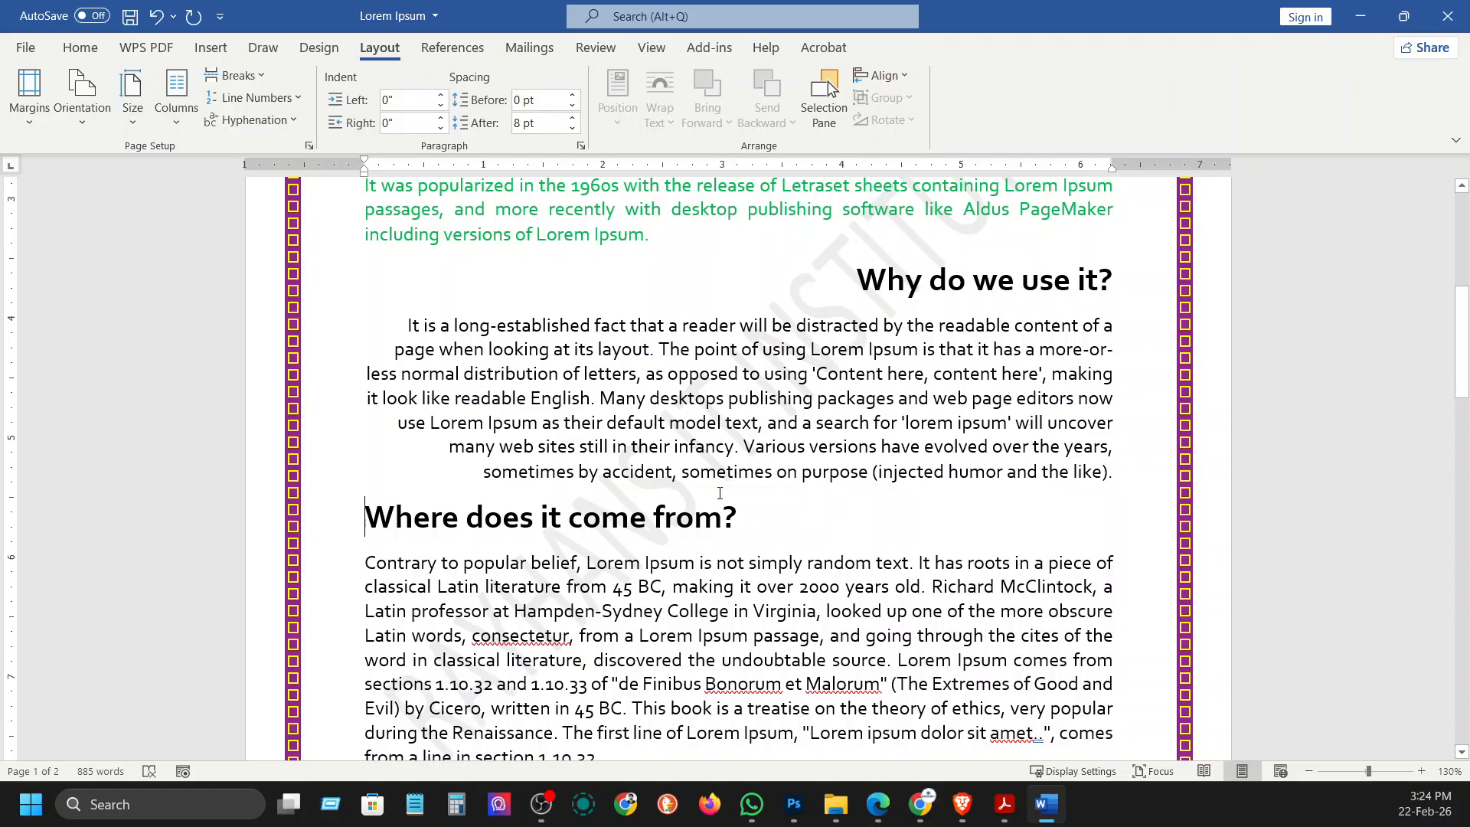
{"action": "left_click_drag", "start_coordinate": [484, 474], "coordinate": [992, 349]}
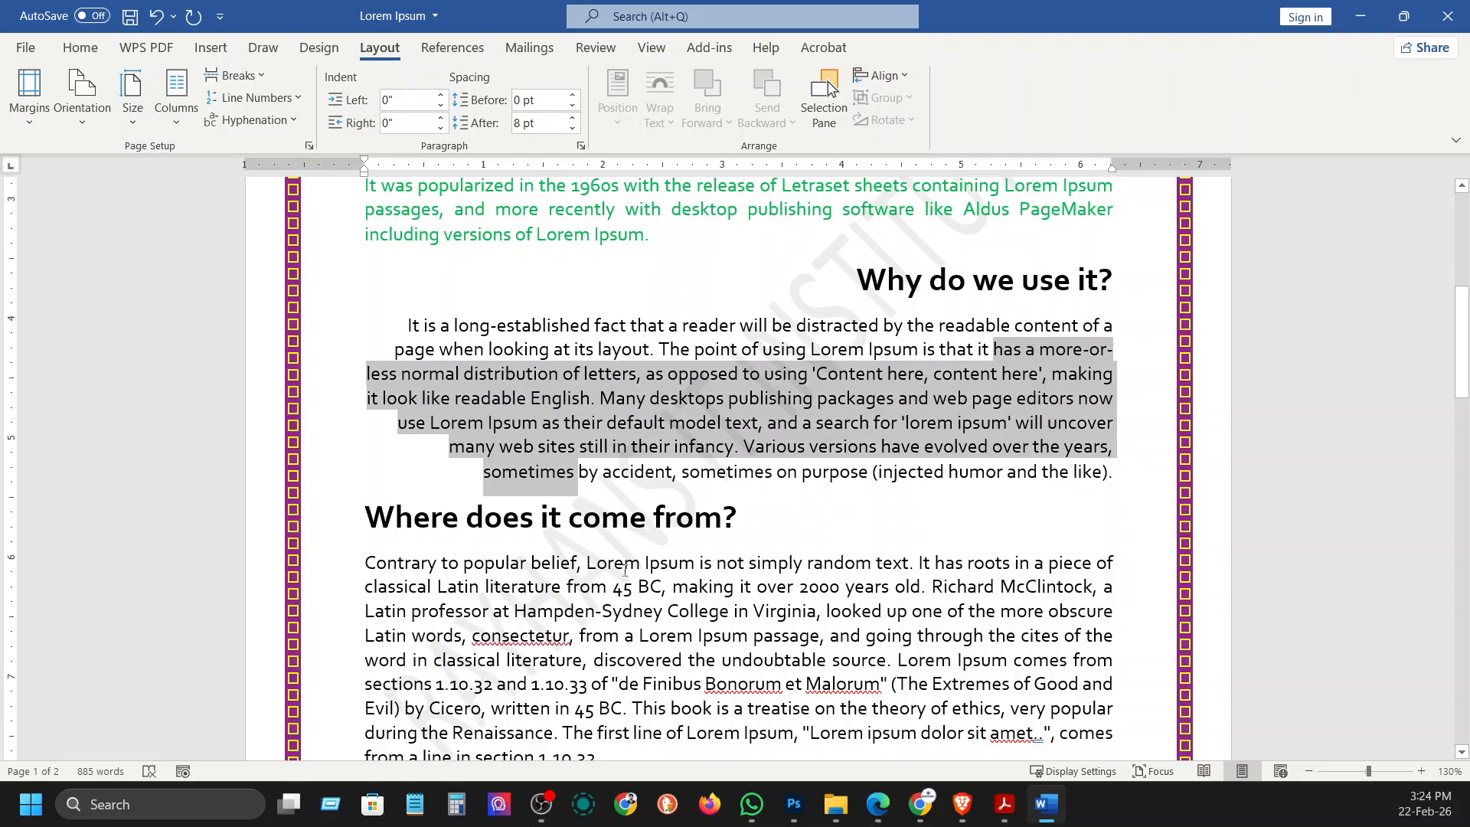
{"action": "left_click", "coordinate": [554, 610]}
{"action": "left_click_drag", "start_coordinate": [361, 563], "coordinate": [782, 710]}
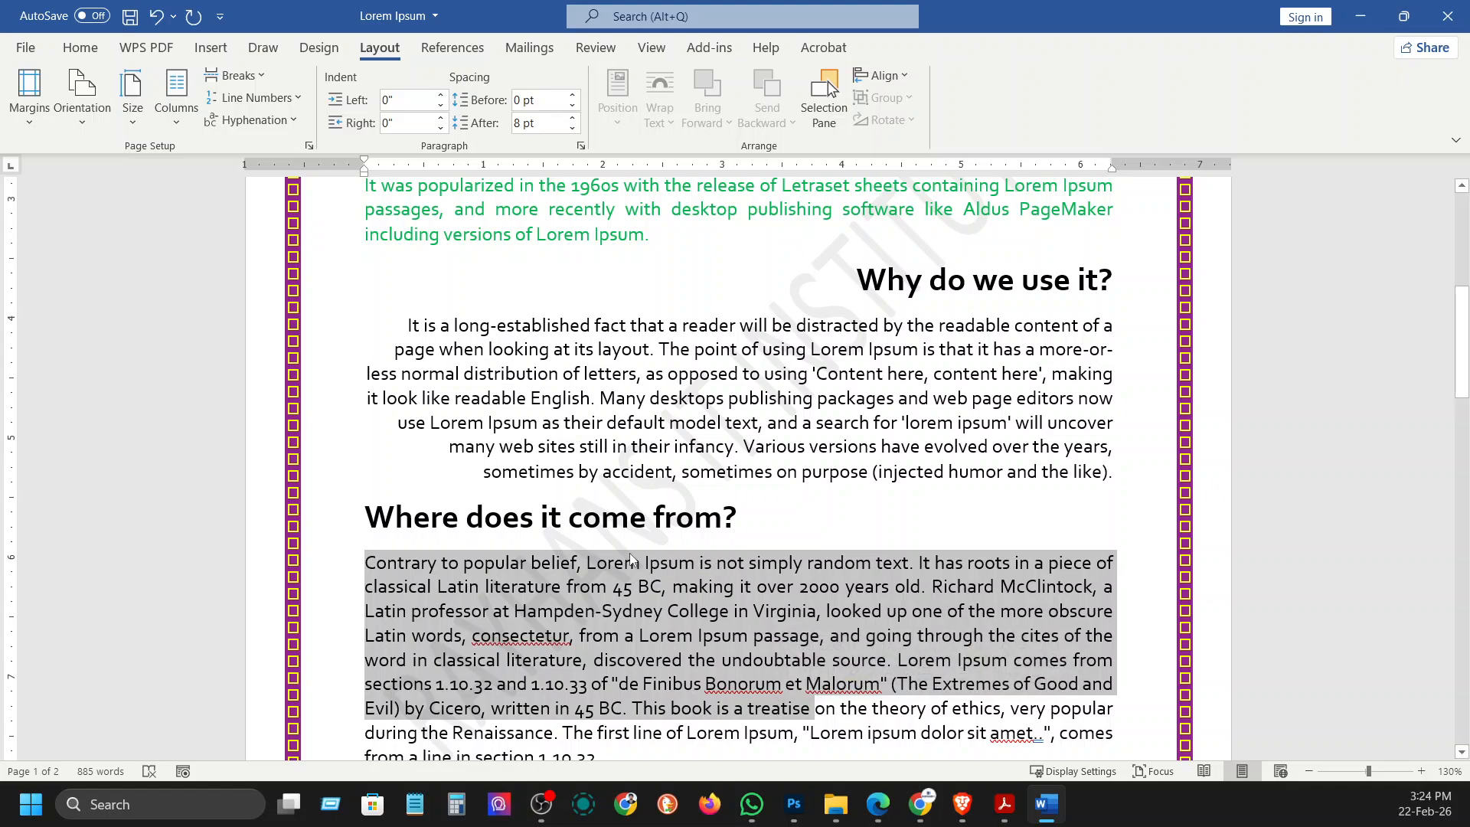
- Increase the paragraph spacing of the heading "Where does it come from?" to 54 pt before and 66 pt after
{"action": "left_click", "coordinate": [374, 512]}
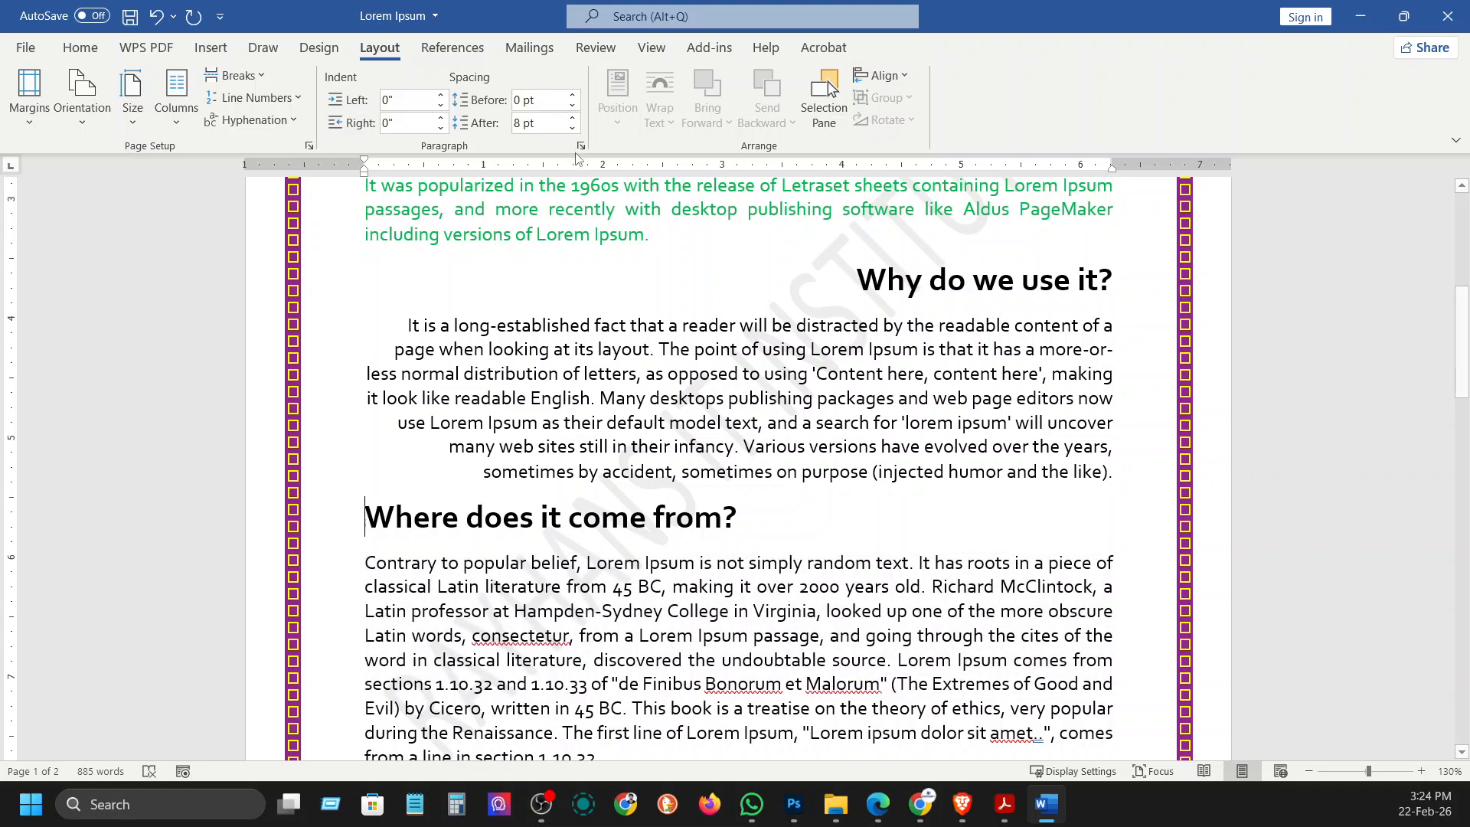
{"action": "left_click_drag", "start_coordinate": [572, 97], "coordinate": [572, 118]}
{"action": "left_click", "coordinate": [572, 118]}
{"action": "left_click", "coordinate": [572, 118]}
{"action": "left_click", "coordinate": [571, 118]}
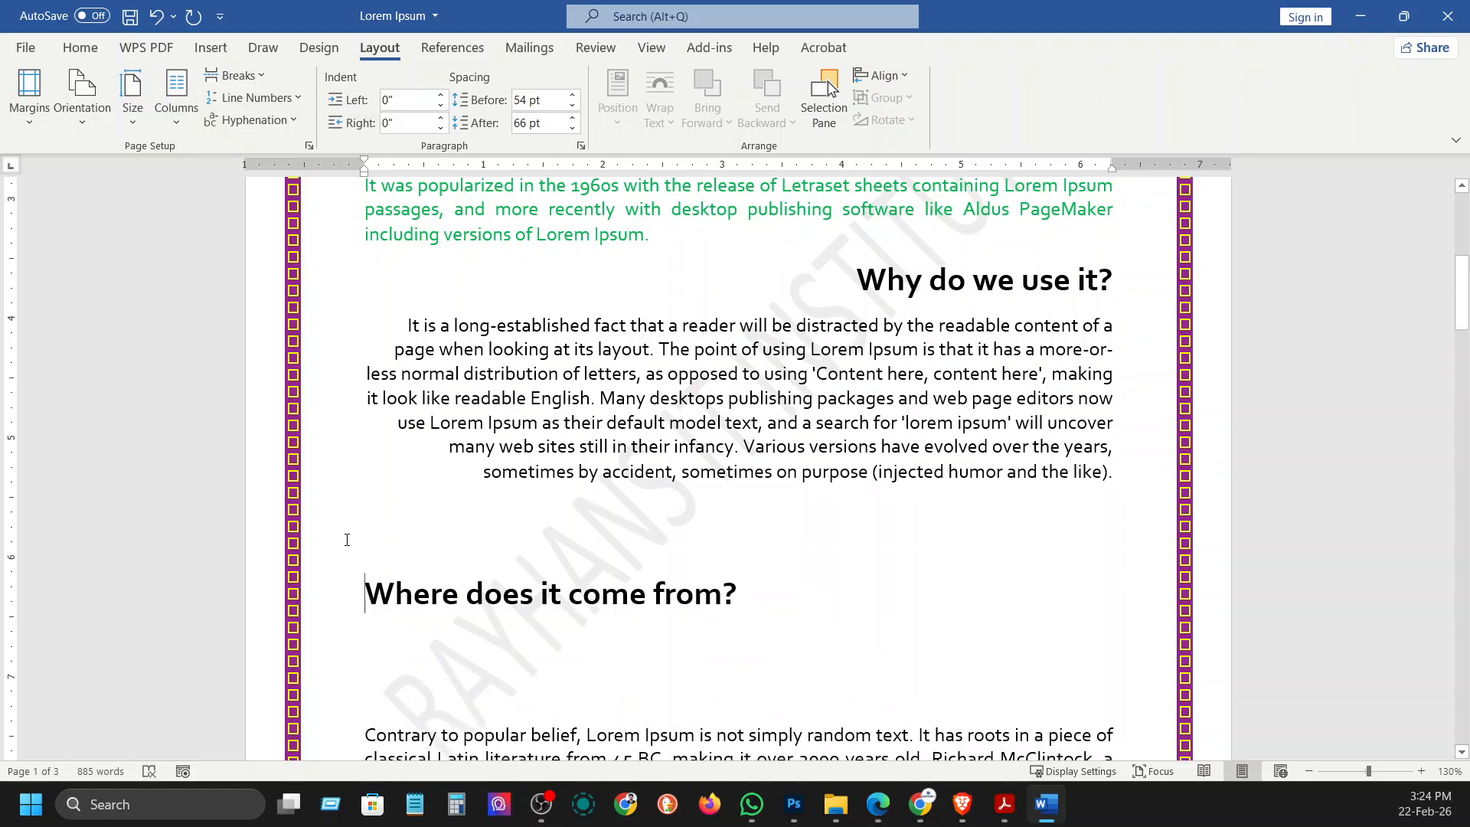
- Set the spacing after and before the heading "Where does it come from?" to 0 pt each
{"action": "left_click_drag", "start_coordinate": [364, 594], "coordinate": [771, 595]}
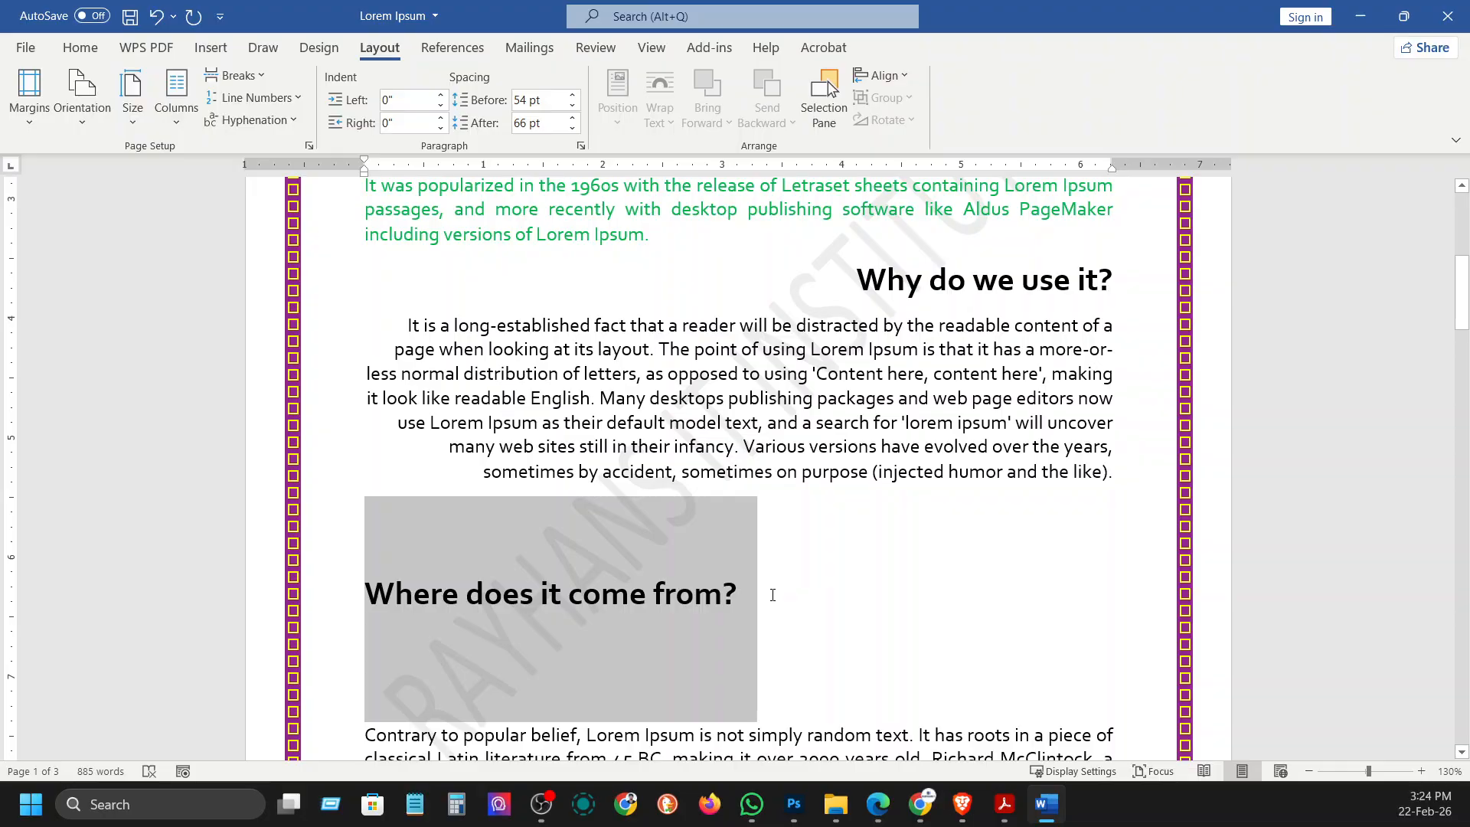
{"action": "left_click", "coordinate": [559, 125]}
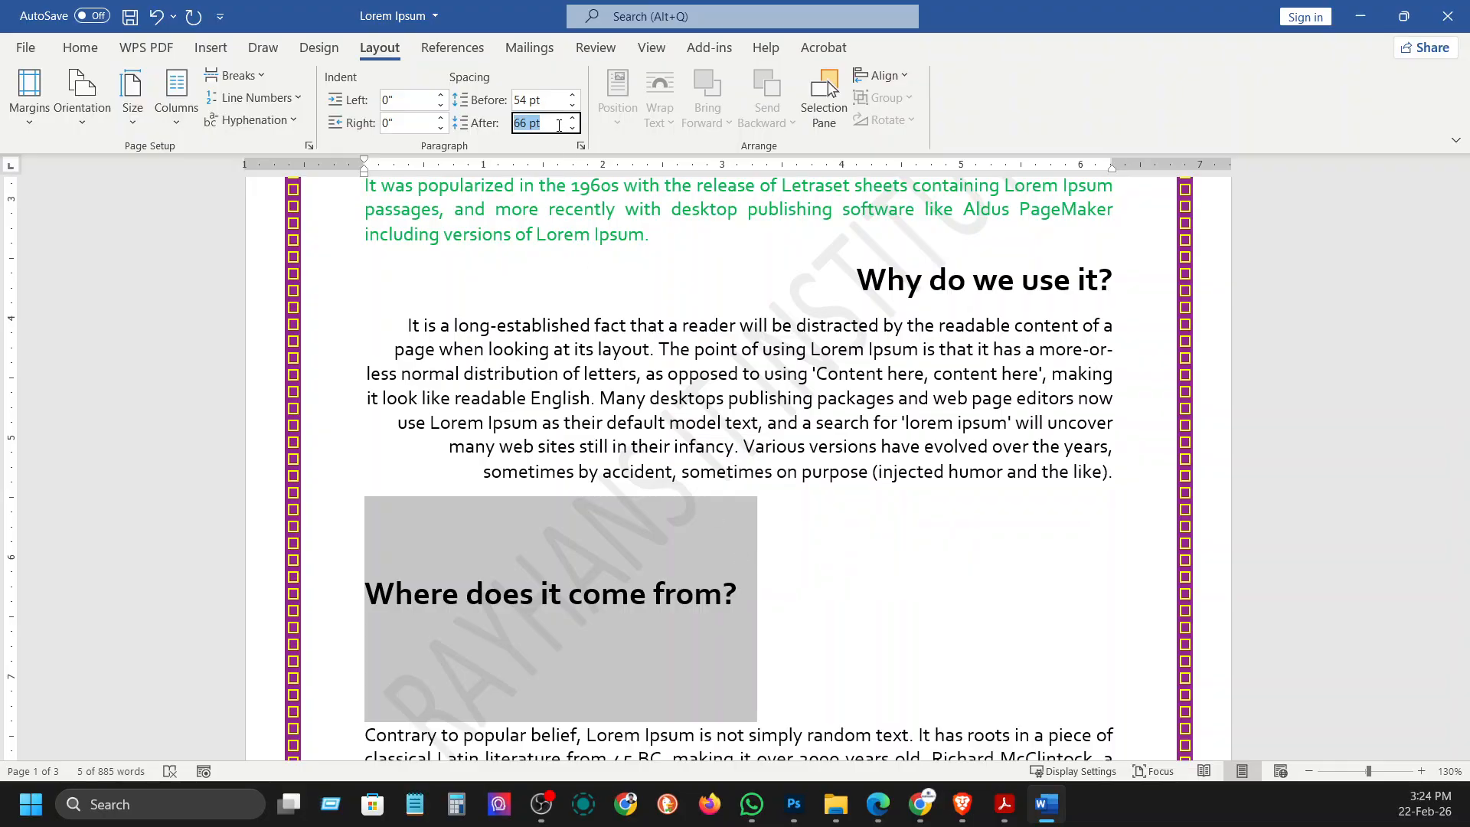
{"action": "type", "text": "0"}
{"action": "key", "text": "Return"}
{"action": "left_click", "coordinate": [551, 100]}
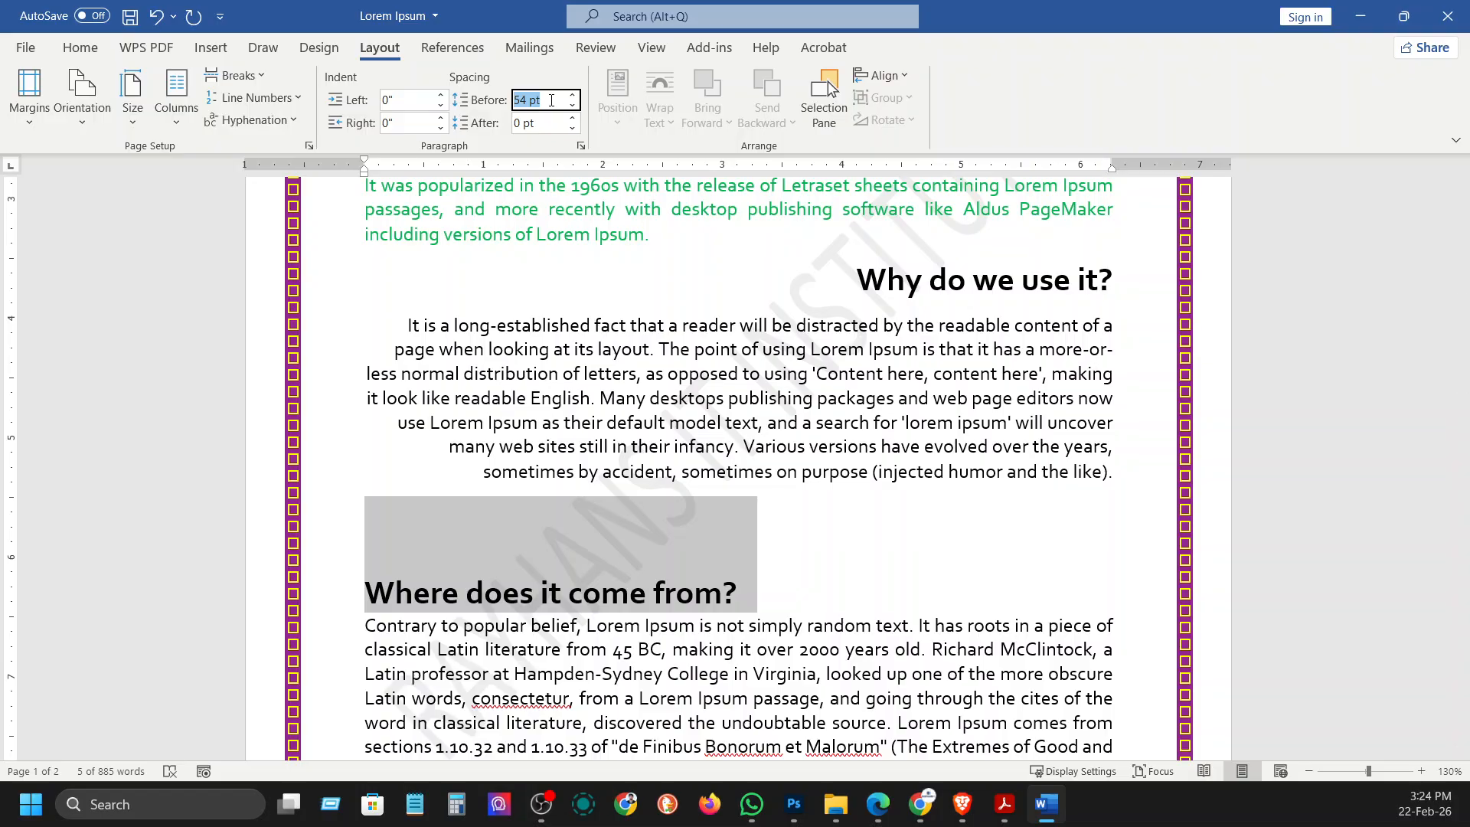
{"action": "type", "text": "0"}
{"action": "key", "text": "Return"}
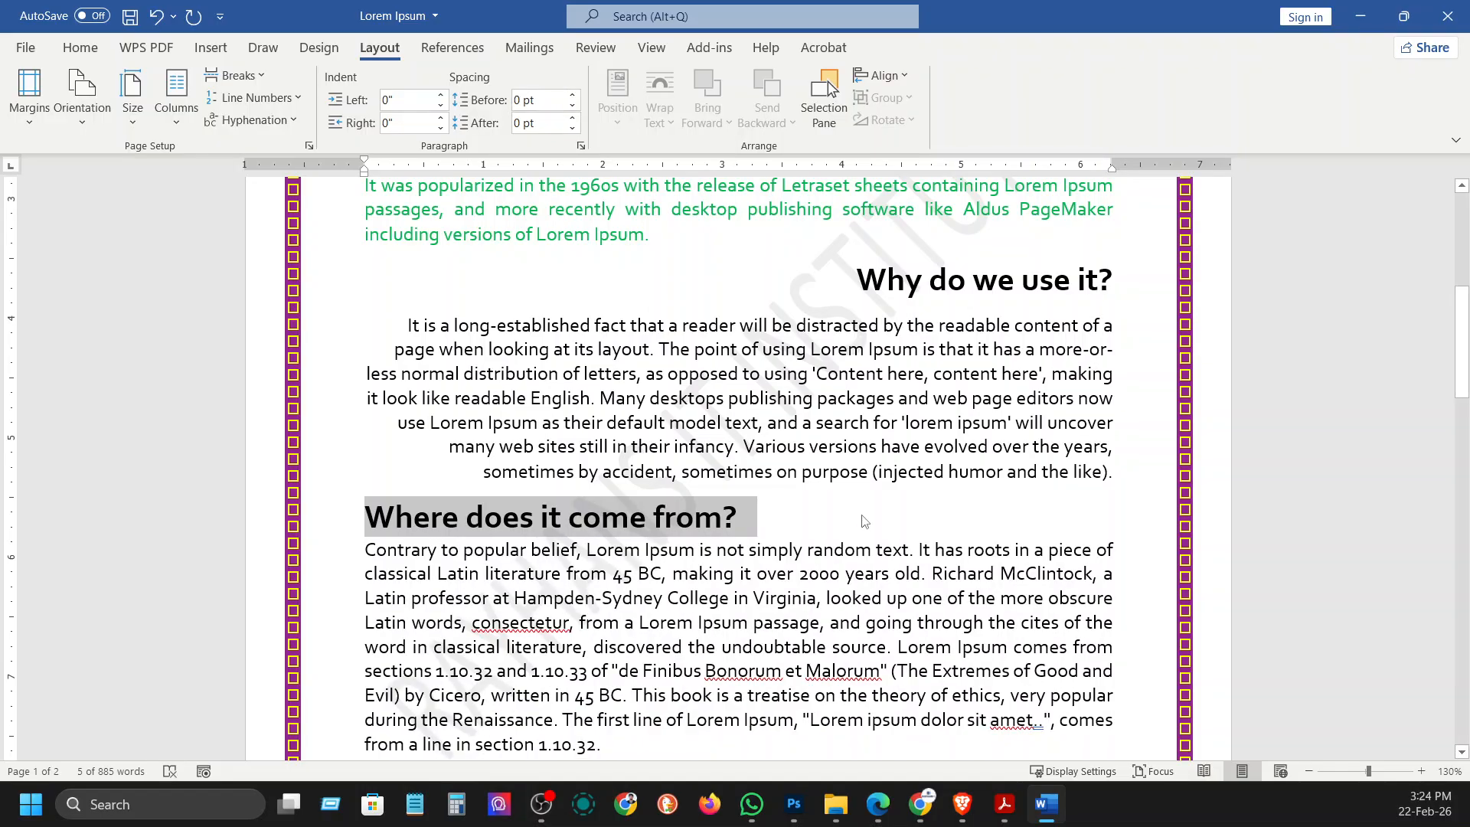
{"action": "left_click", "coordinate": [870, 550]}
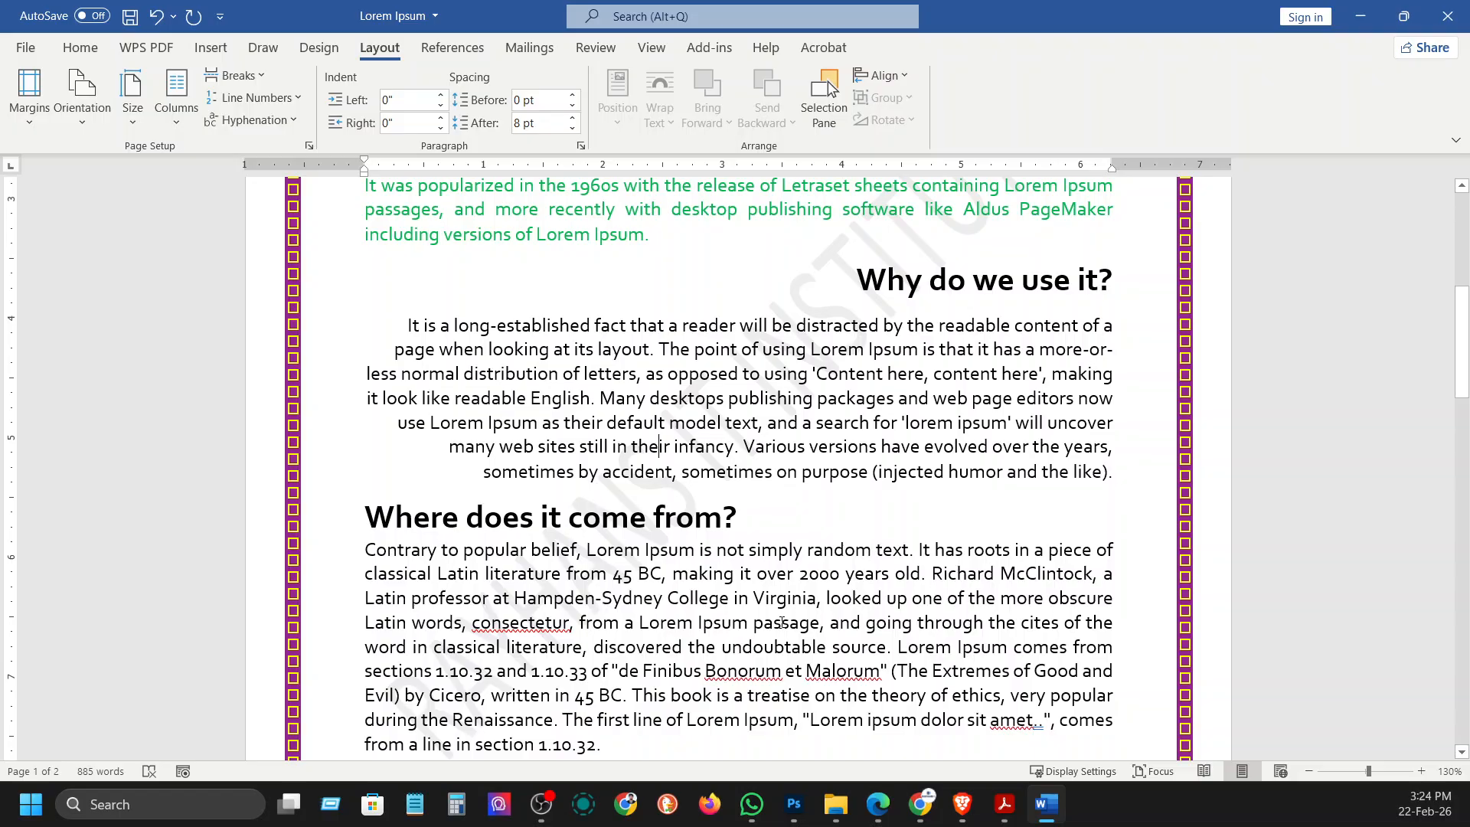
- Set the spacing after the heading "Where does it come from?" to 8 pt
{"action": "left_click", "coordinate": [375, 507]}
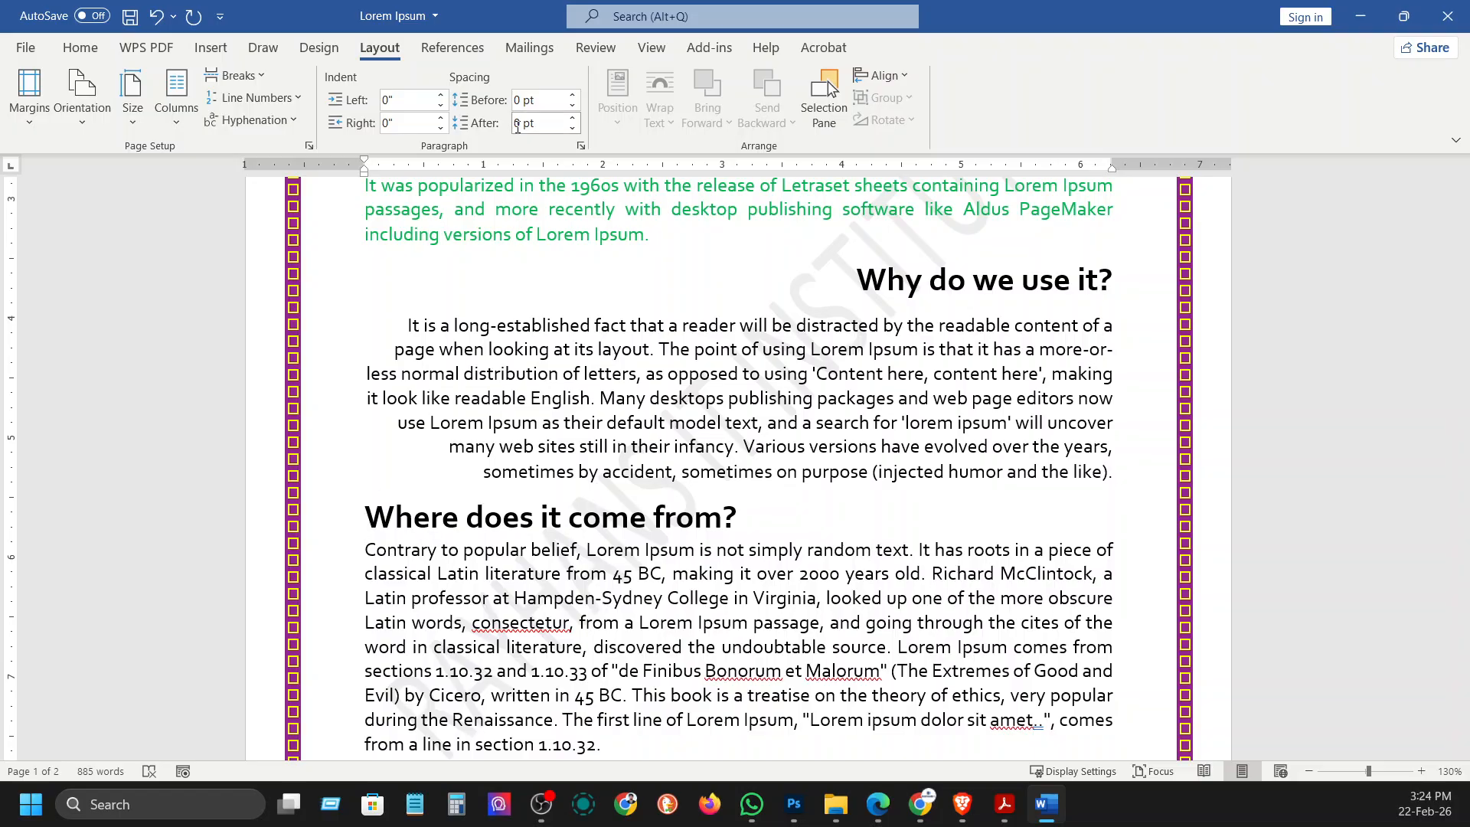
{"action": "left_click", "coordinate": [543, 125]}
{"action": "type", "text": "8"}
{"action": "key", "text": "Return"}
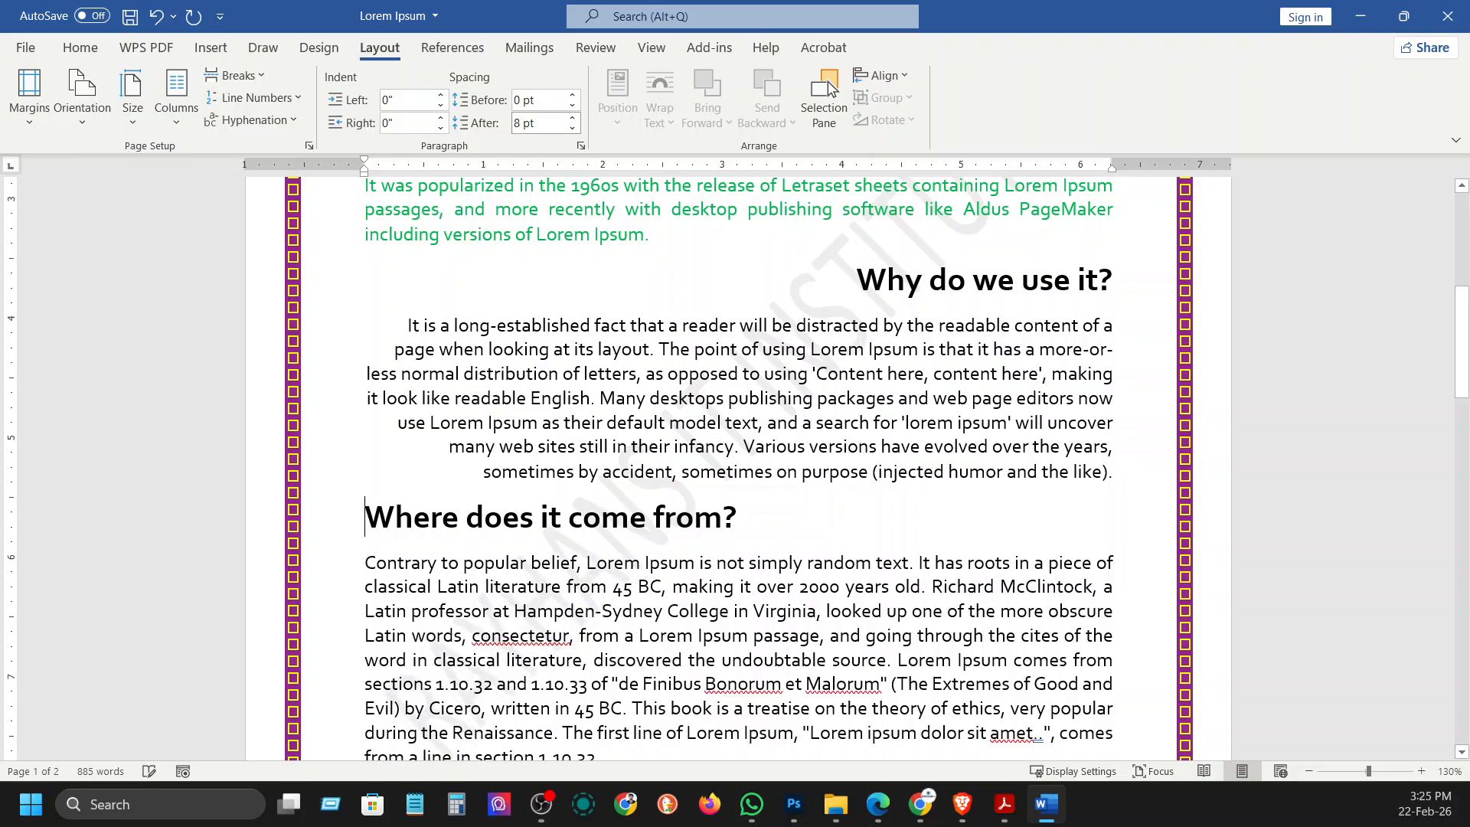
- Switch to the course module PDF in Acrobat and select the CLASS-6 [LAYOUT] topic entry for review
{"action": "scroll", "coordinate": [742, 552], "scroll_direction": "down", "scroll_amount": 3}
{"action": "scroll", "coordinate": [811, 507], "scroll_direction": "up", "scroll_amount": 4}
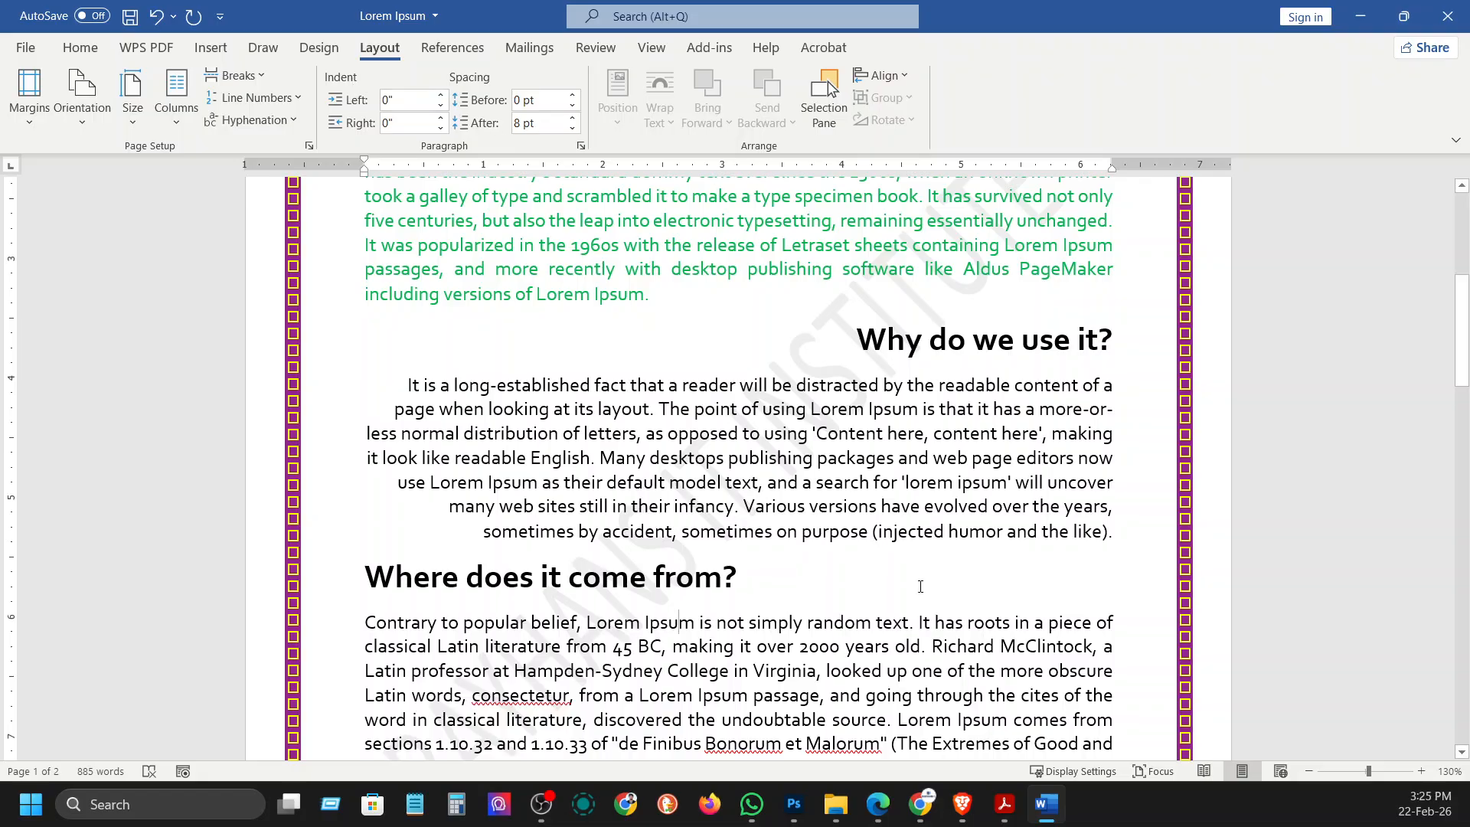
{"action": "left_click", "coordinate": [1004, 803]}
{"action": "left_click", "coordinate": [585, 569]}
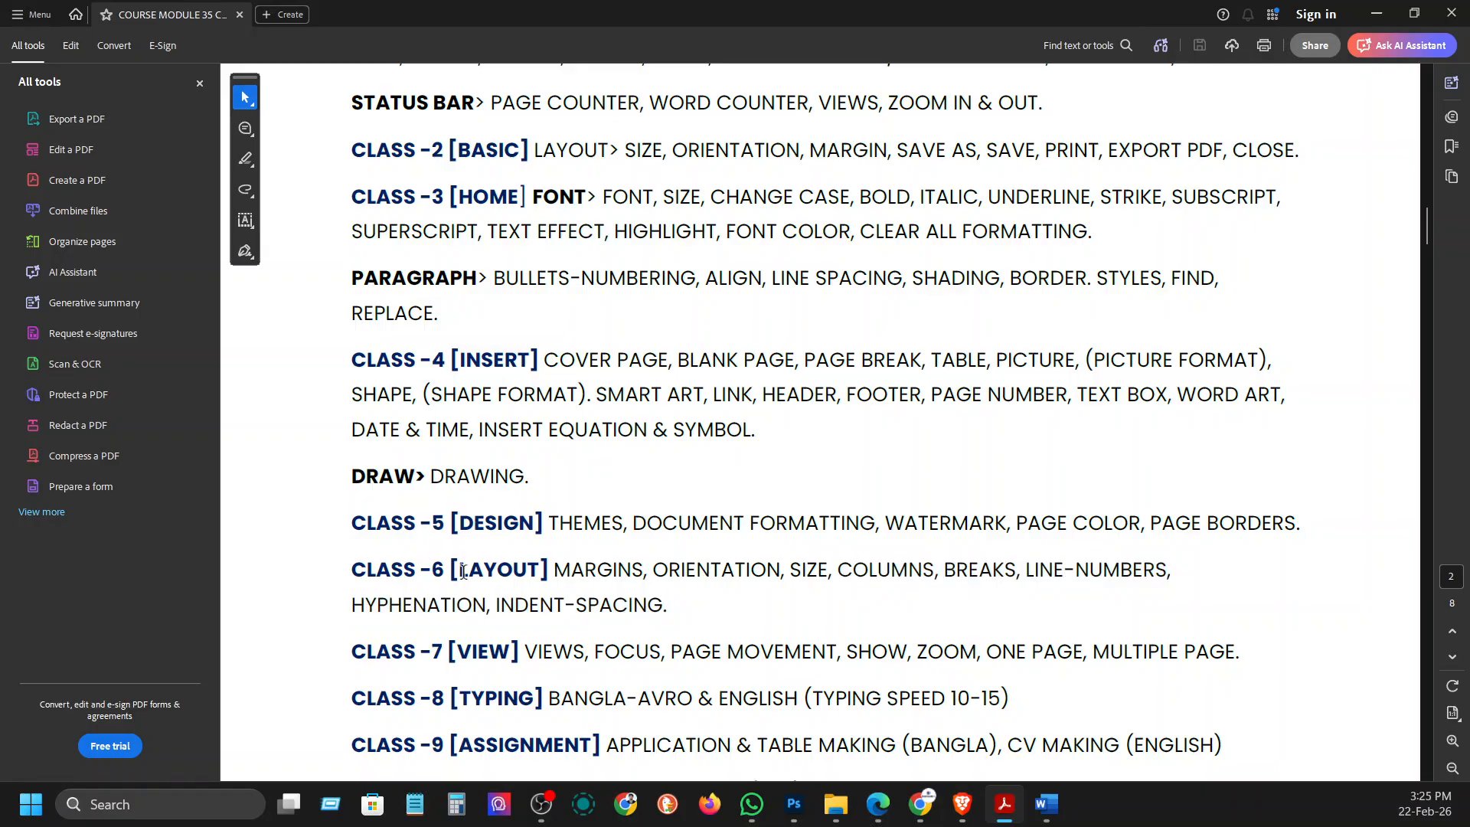
{"action": "left_click_drag", "start_coordinate": [371, 573], "coordinate": [668, 609]}
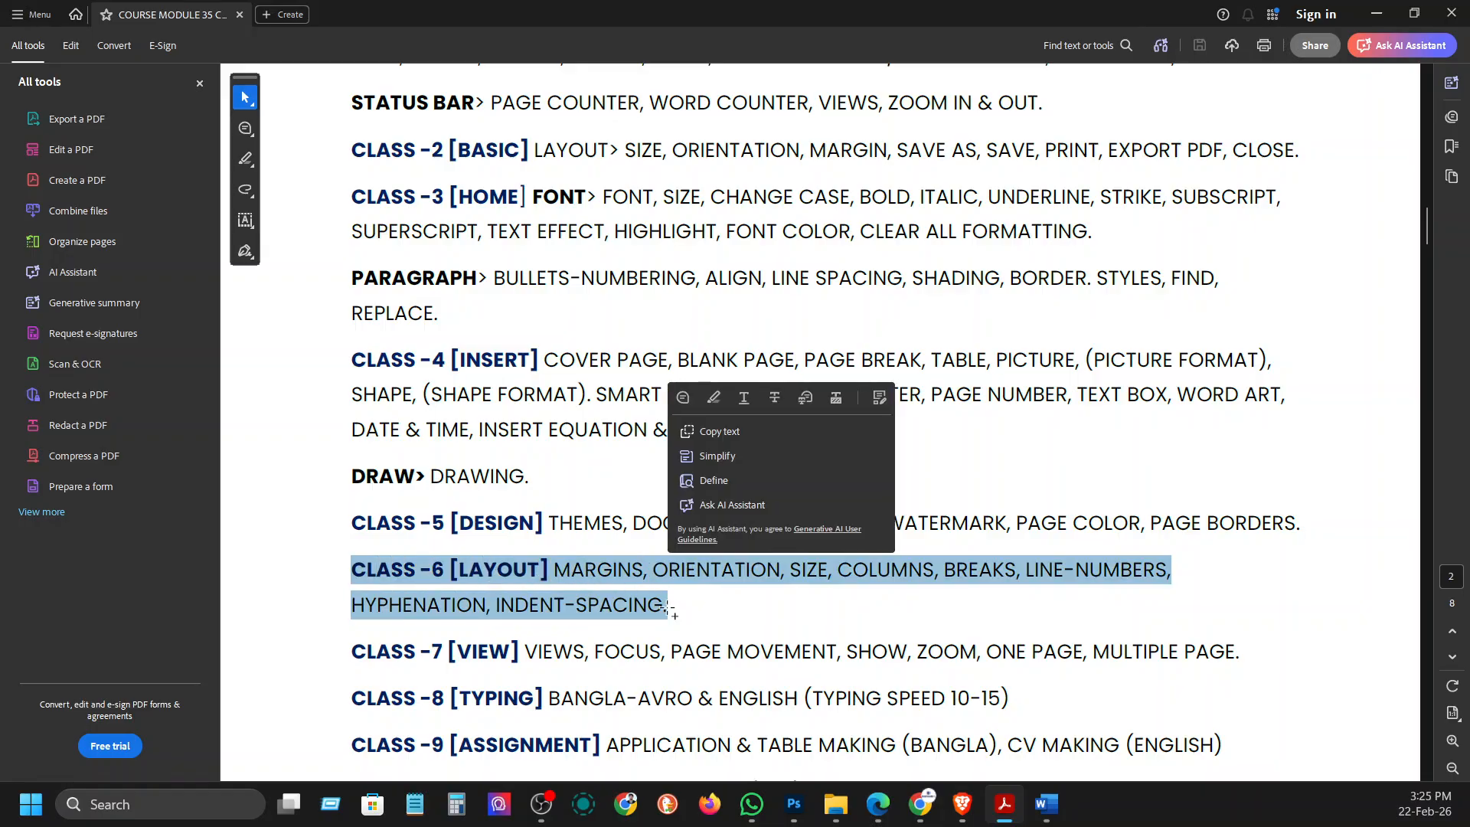